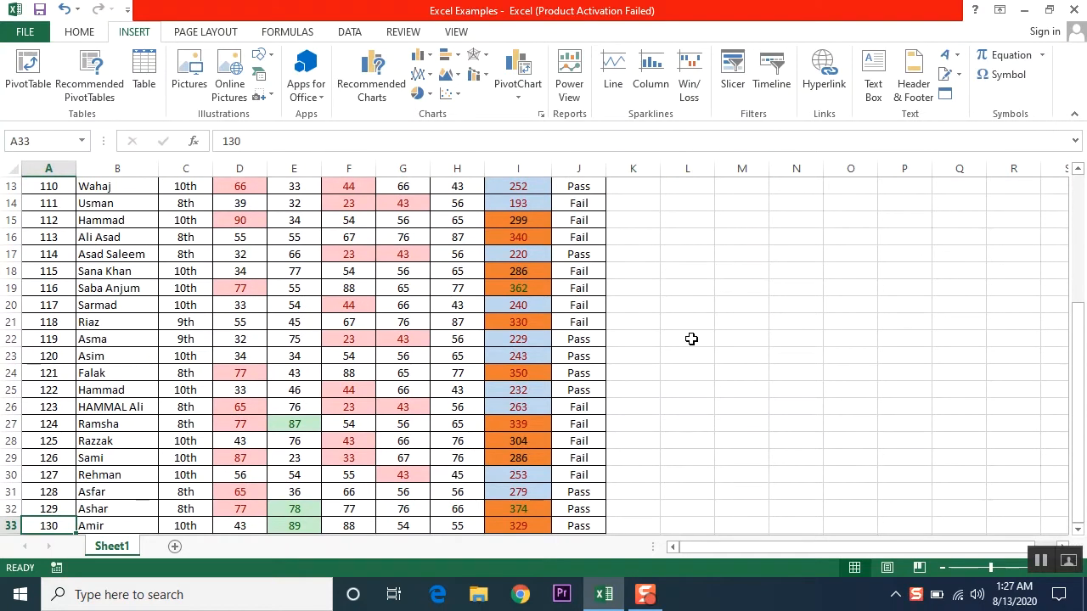
# - Move around the results table and pick empty cells beside it
pyautogui.press('Down')
pyautogui.press('Down')
pyautogui.press('Down')
pyautogui.press('Down')
pyautogui.press('Down')
pyautogui.press('Down')
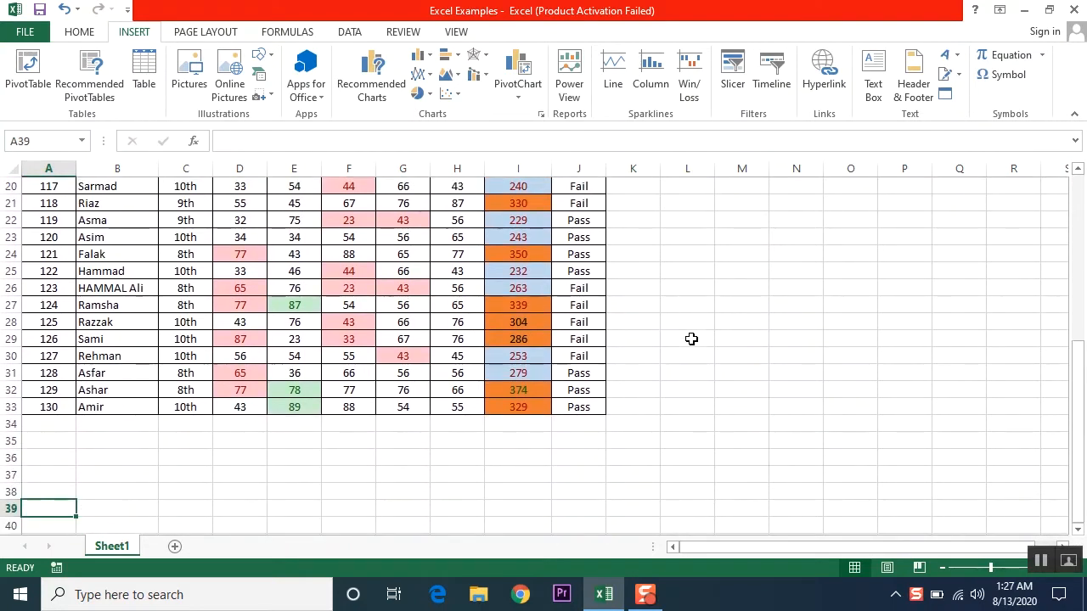
pyautogui.press('Up')
pyautogui.press('Up')
pyautogui.press('Up')
pyautogui.press('Up')
pyautogui.press('Up')
pyautogui.press('Up')
pyautogui.press('Up')
pyautogui.press('Up')
pyautogui.press('Up')
pyautogui.press('Up')
pyautogui.press('Up')
pyautogui.press('Up')
pyautogui.press('Up')
pyautogui.press('Up')
pyautogui.press('Up')
pyautogui.press('Up')
pyautogui.press('Up')
pyautogui.press('Up')
pyautogui.press('Up')
pyautogui.press('Up')
pyautogui.press('Down')
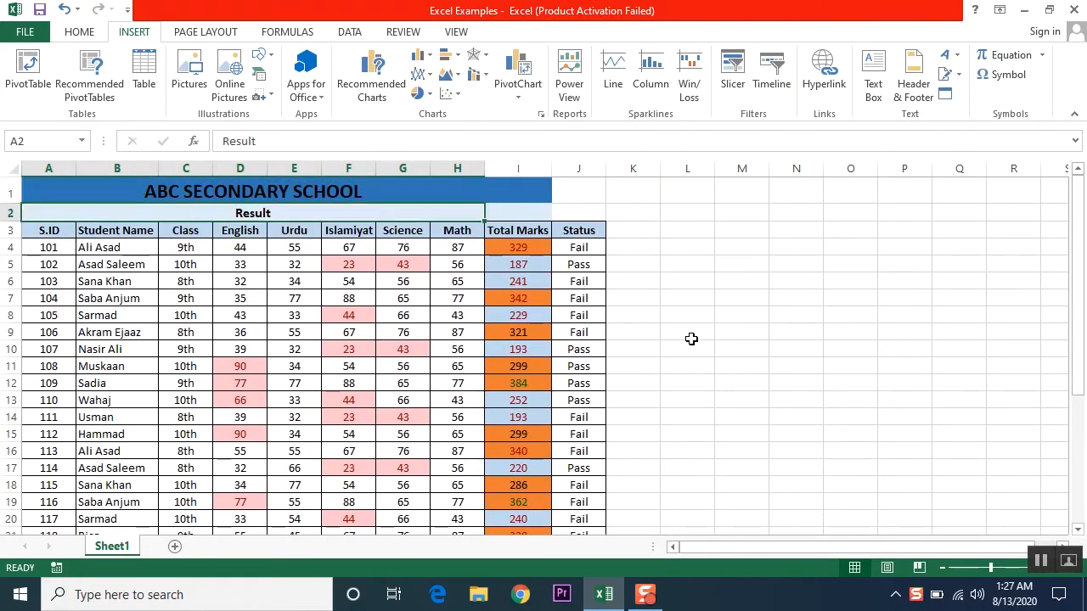
pyautogui.press('Down')
pyautogui.press('Down')
pyautogui.press('Down')
pyautogui.press('Down')
pyautogui.press('Down')
pyautogui.press('Down')
pyautogui.moveTo(692, 298); pyautogui.dragTo(796, 297)
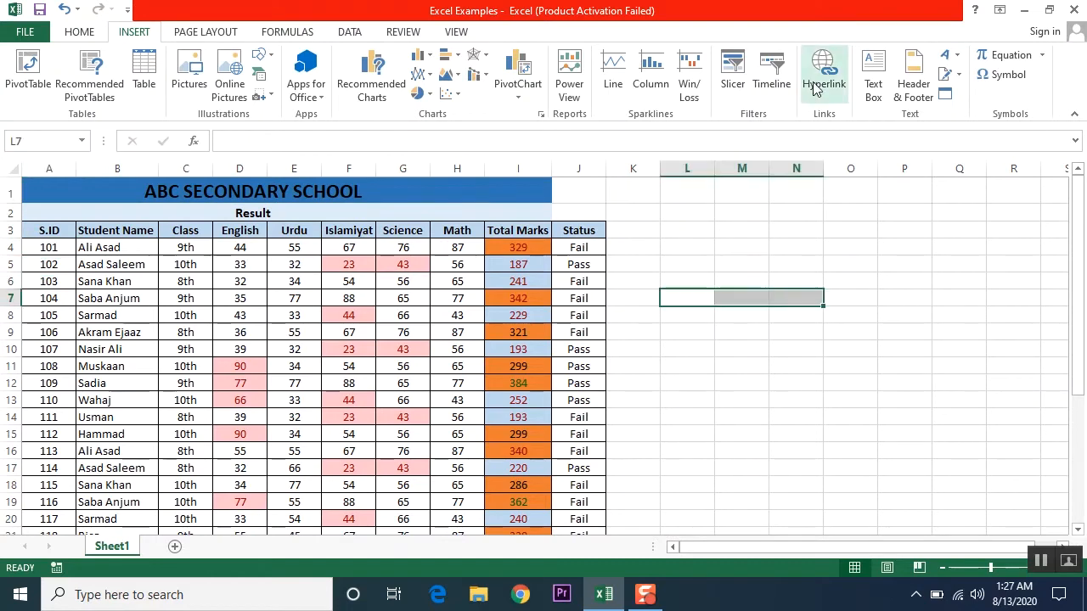
pyautogui.click(693, 280)
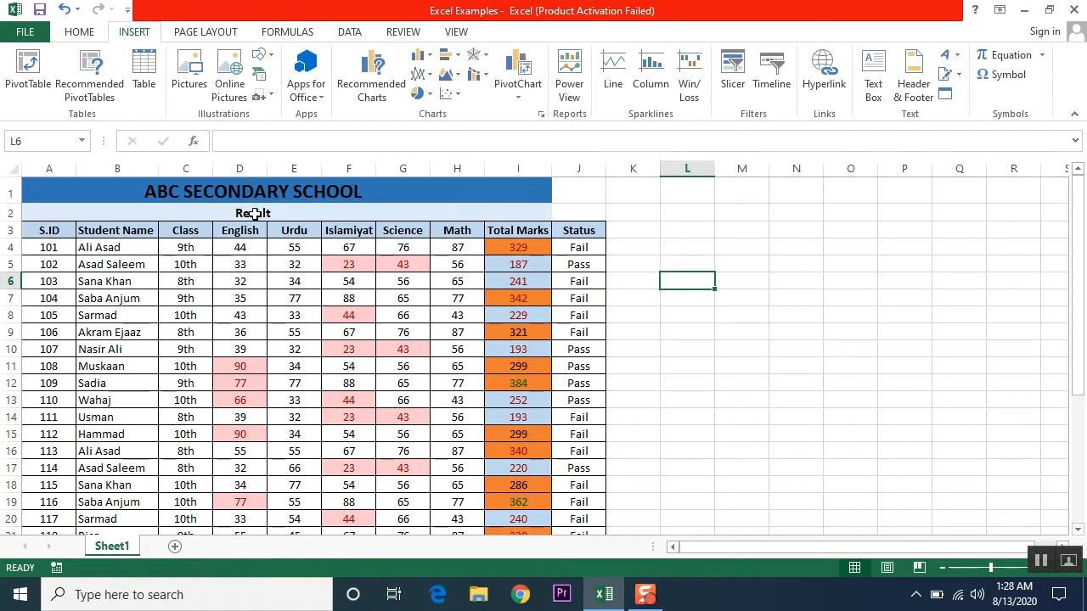
# - Rename Sheet1 to abcbs, then to Result, and add a new blank sheet
pyautogui.rightClick(115, 552)
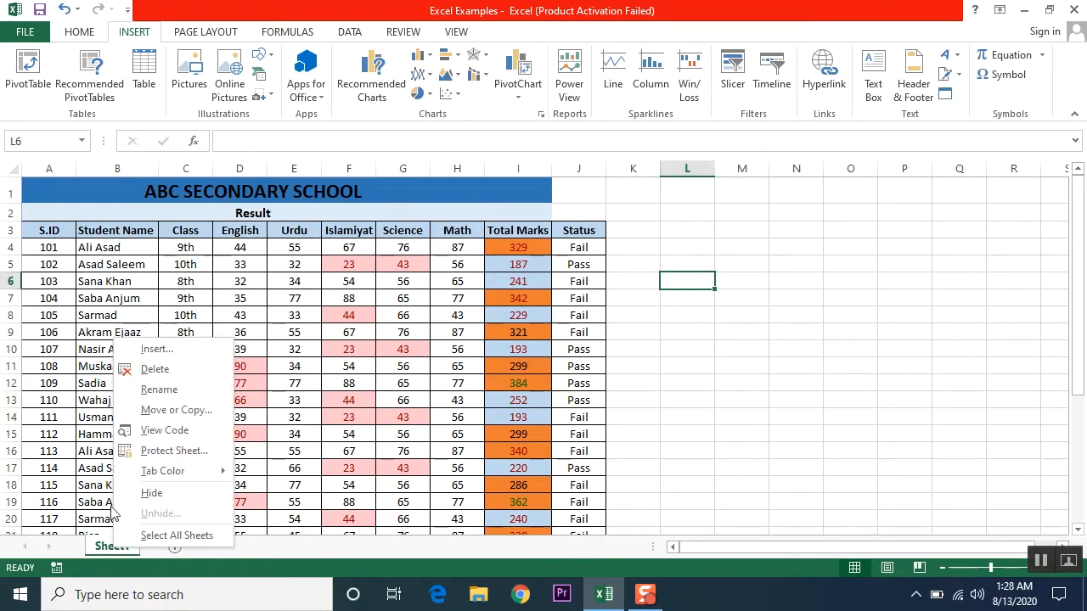
pyautogui.click(157, 390)
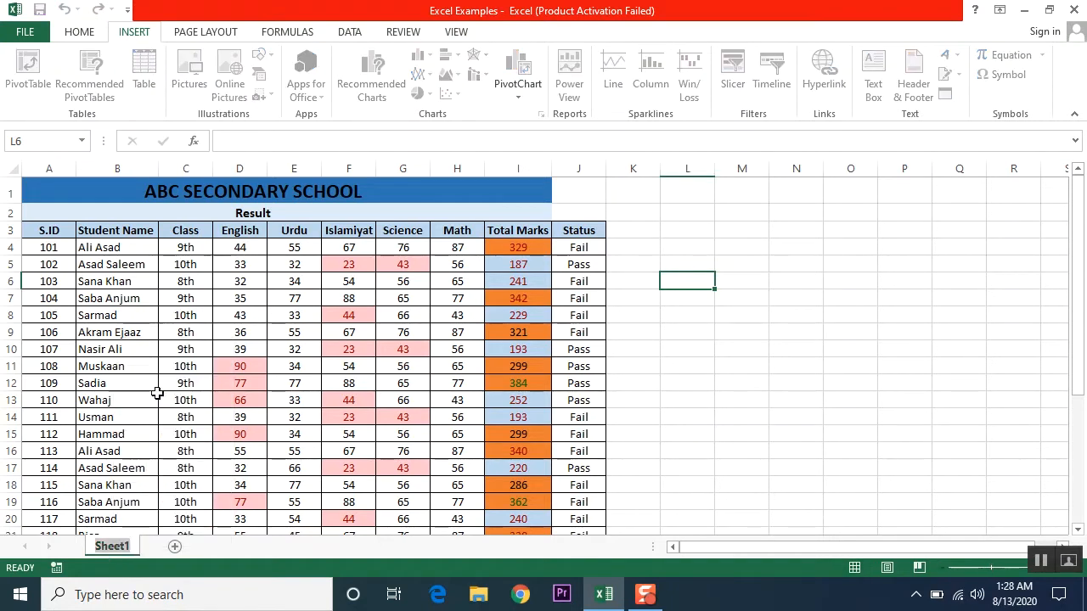
pyautogui.write('abcbs')
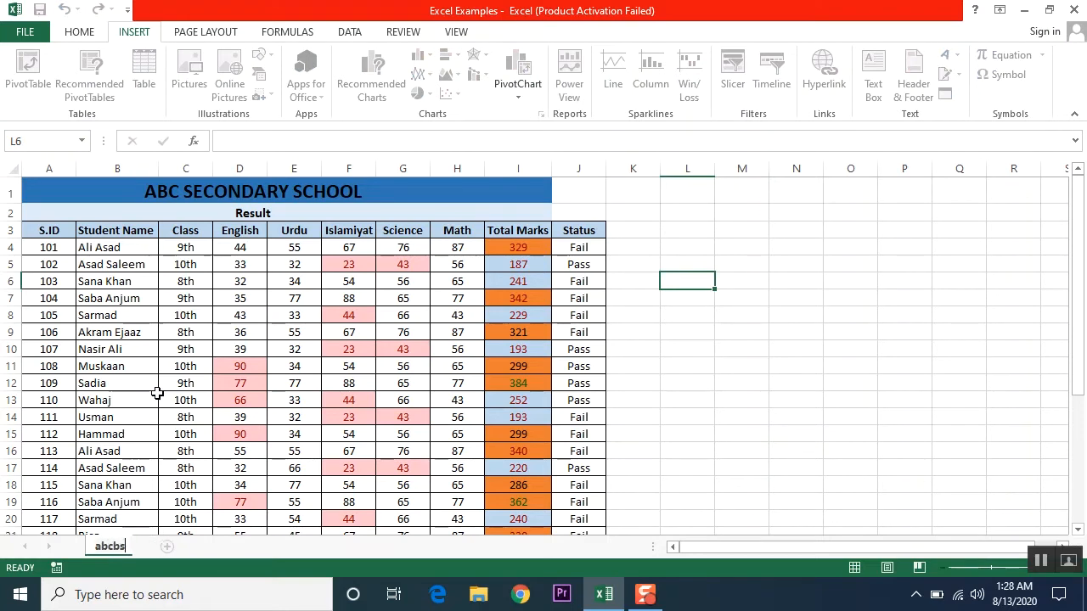
pyautogui.press('Return')
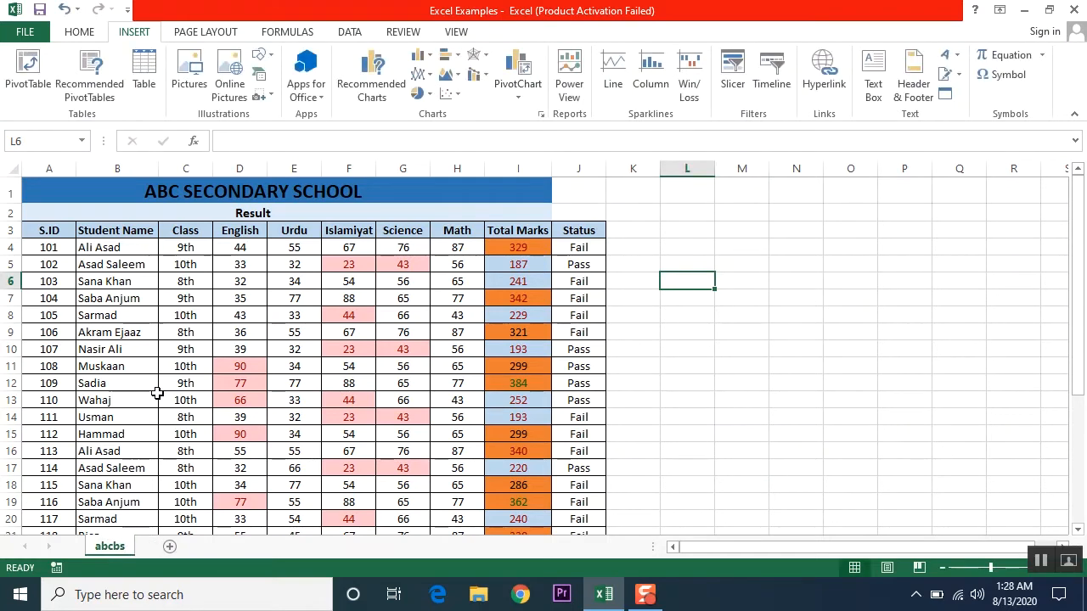
pyautogui.doubleClick(109, 548)
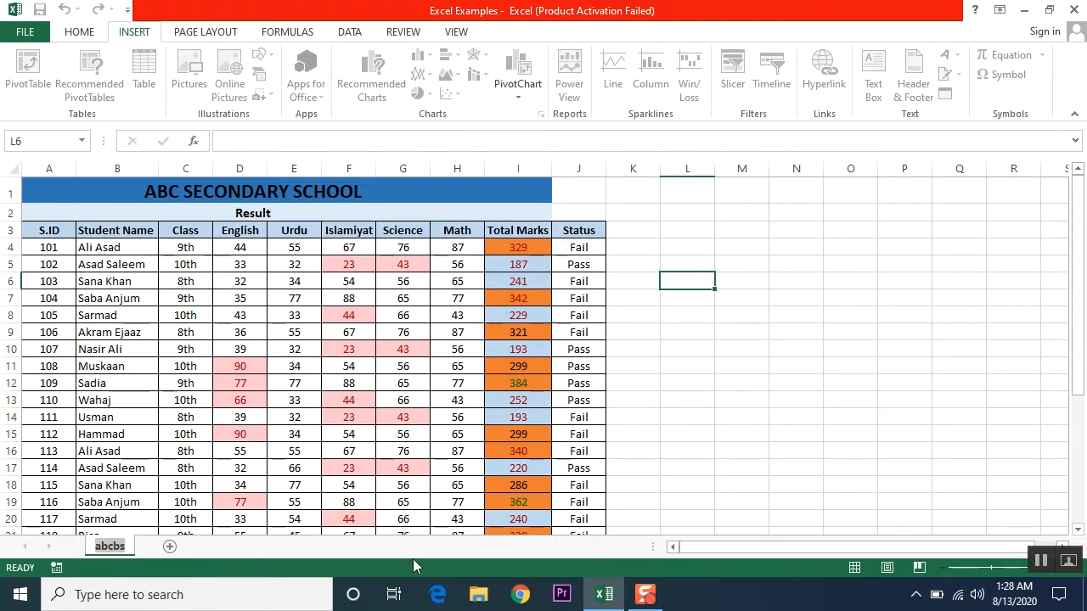
pyautogui.write('Result')
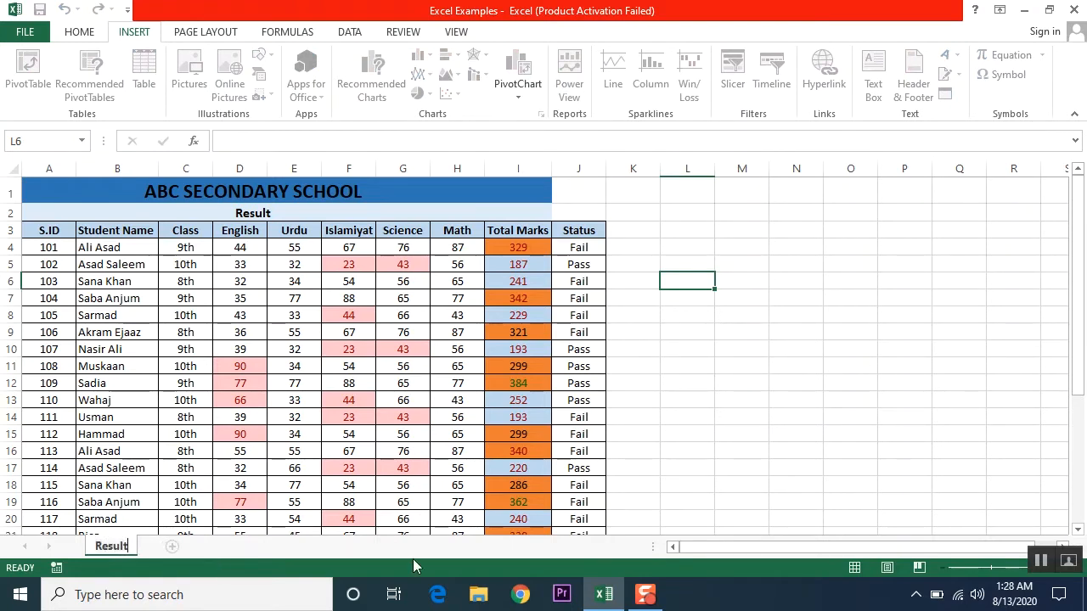
pyautogui.press('Return')
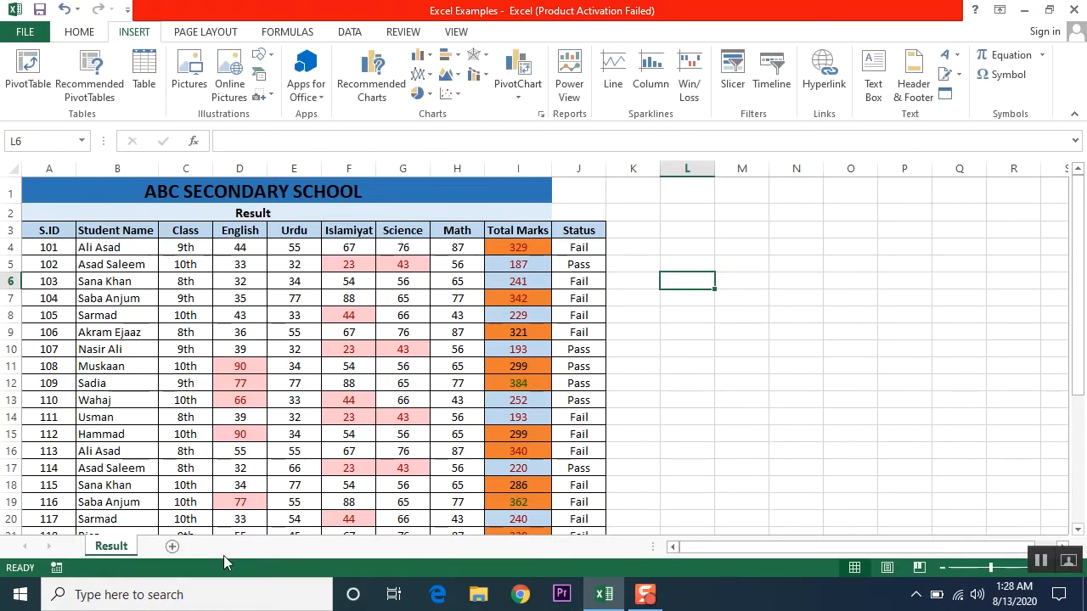
pyautogui.click(171, 547)
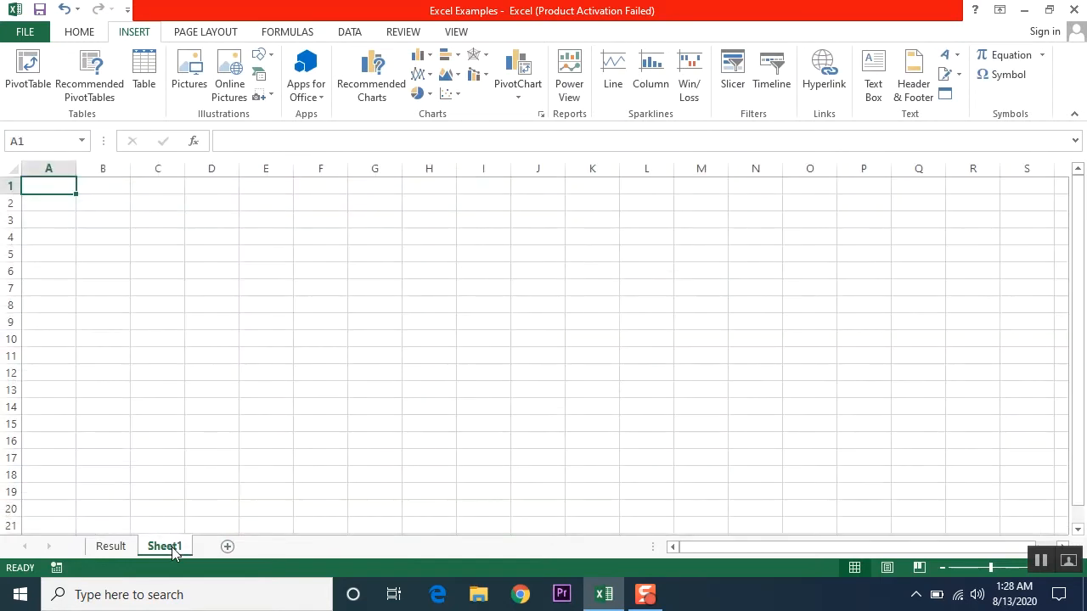
# - Rename the new Sheet1 to Main
pyautogui.doubleClick(170, 547)
pyautogui.write('Main')
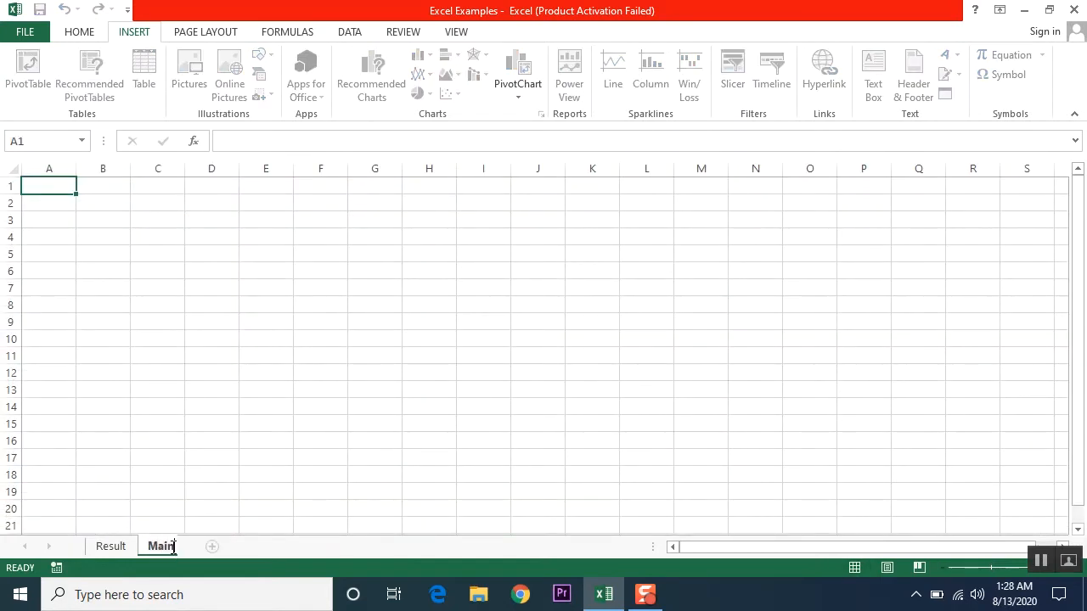
pyautogui.press('Return')
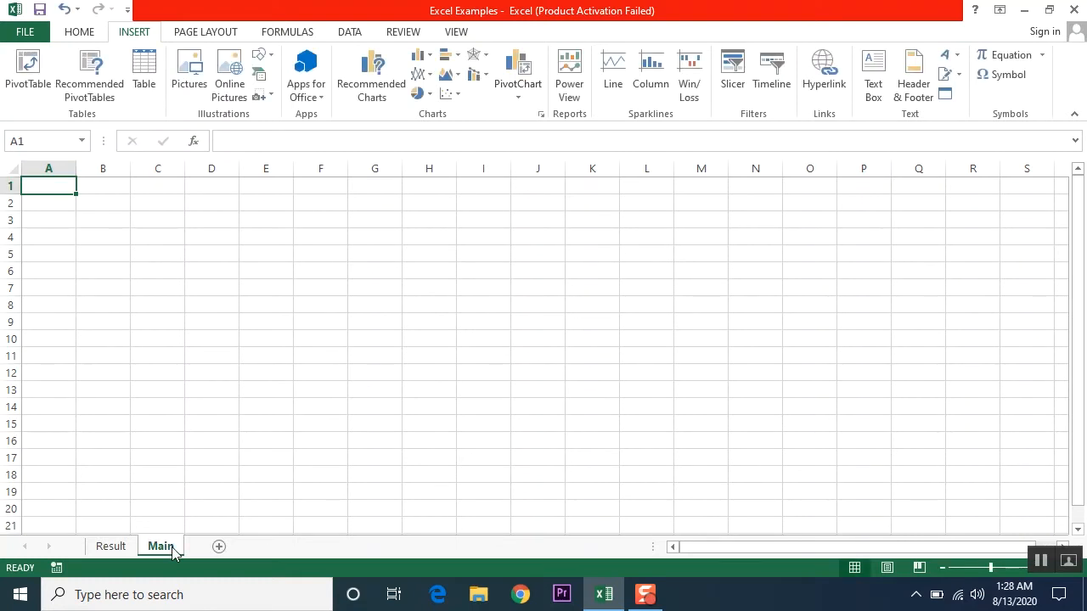
# - Add two more sheets named Attandance and Invoice
pyautogui.click(218, 548)
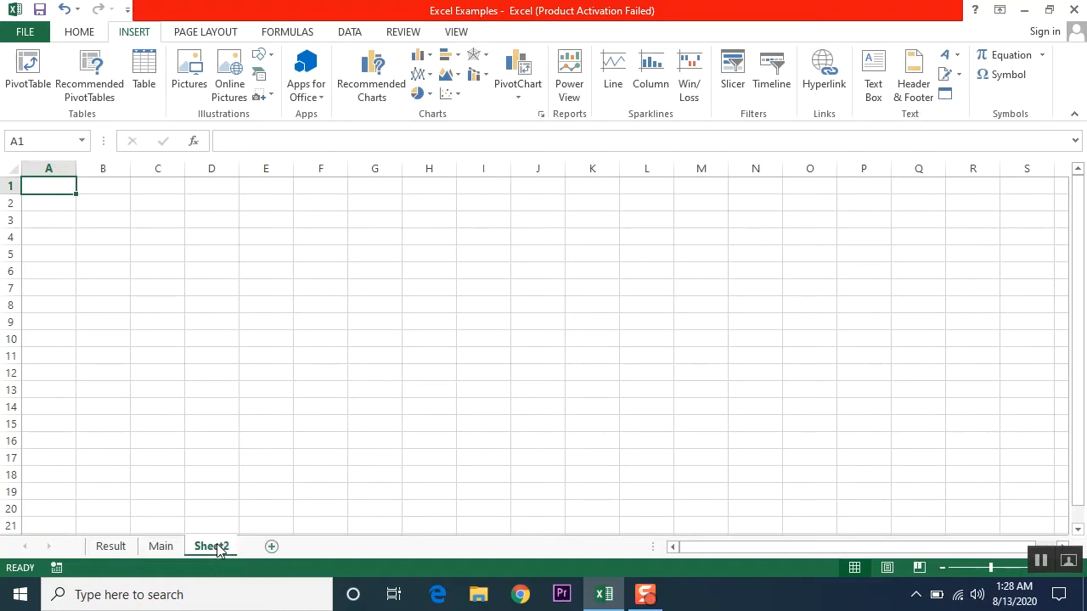
pyautogui.doubleClick(218, 546)
pyautogui.write('A')
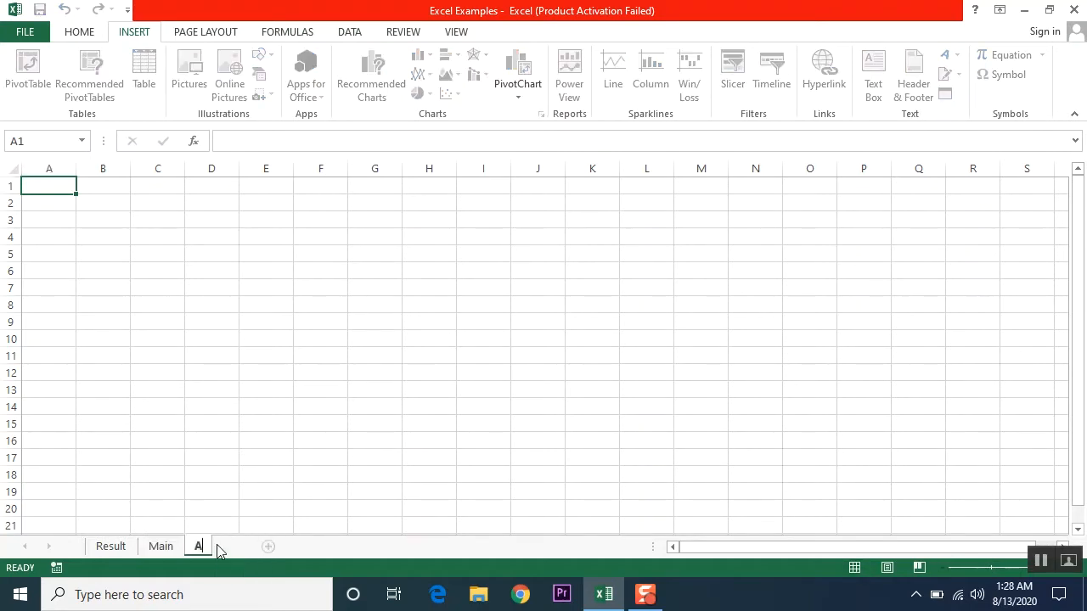
pyautogui.write('ttandance')
pyautogui.press('Return')
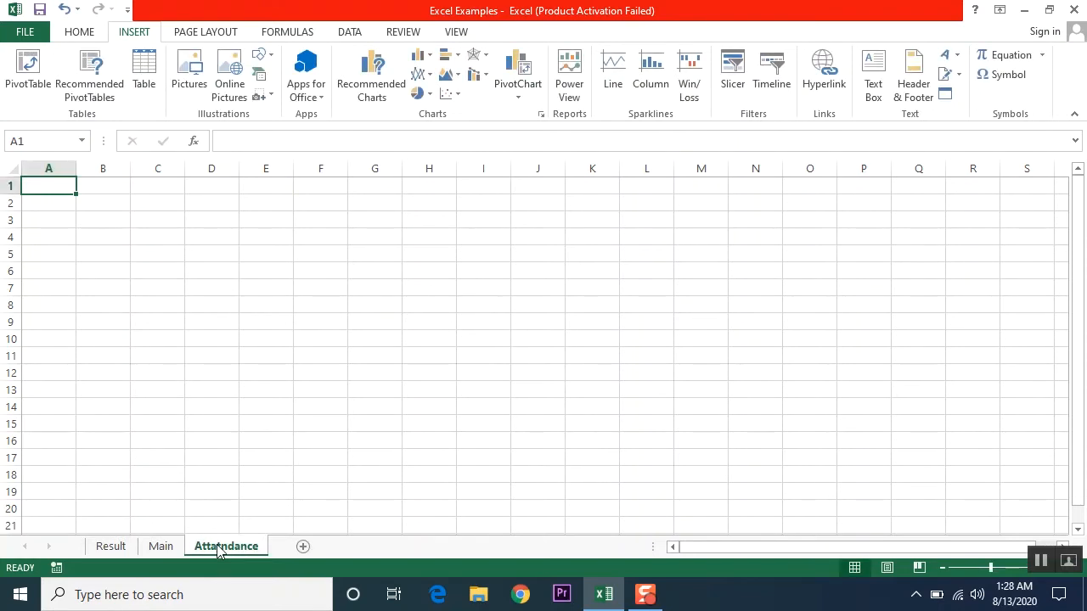
pyautogui.click(303, 547)
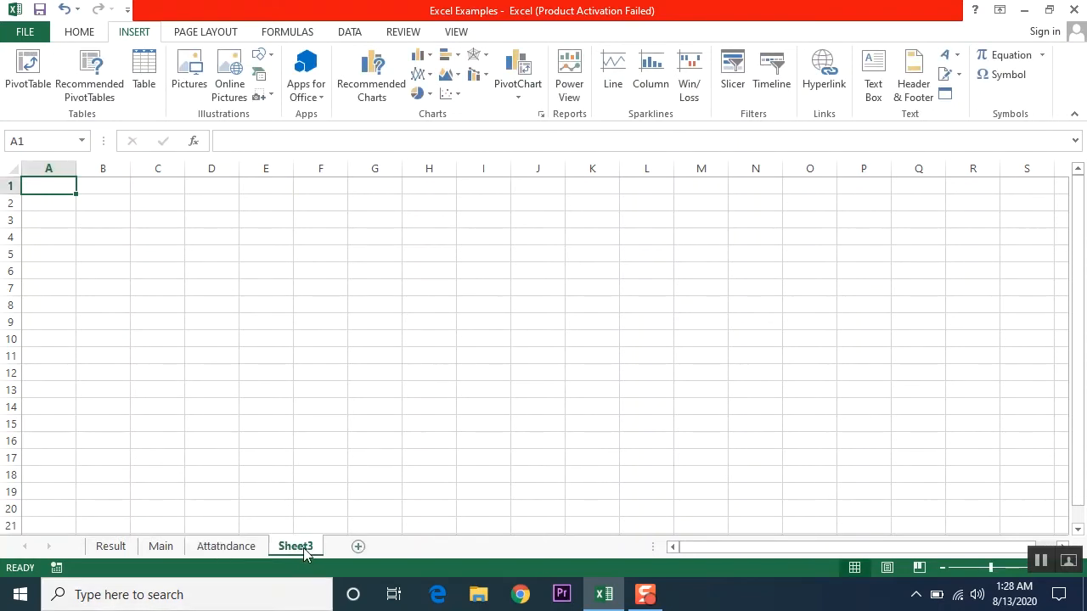
pyautogui.doubleClick(303, 548)
pyautogui.write('In')
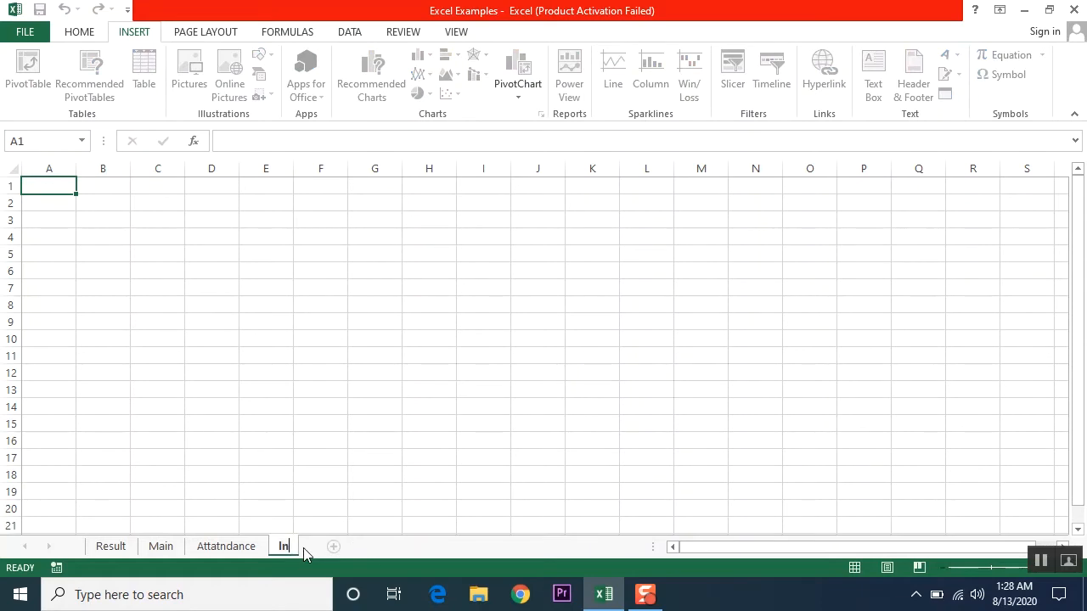
pyautogui.write('voice')
# - On the Attandance sheet, merge A1:E1 and enter the title 'Attandance Sheet'
pyautogui.click(227, 549)
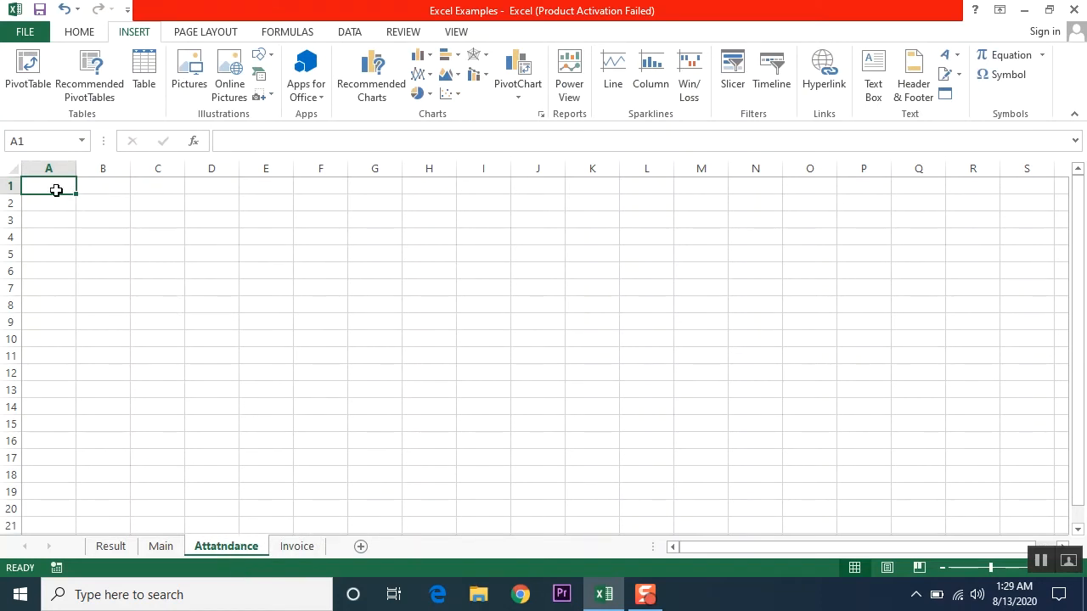
pyautogui.moveTo(53, 190); pyautogui.dragTo(258, 190)
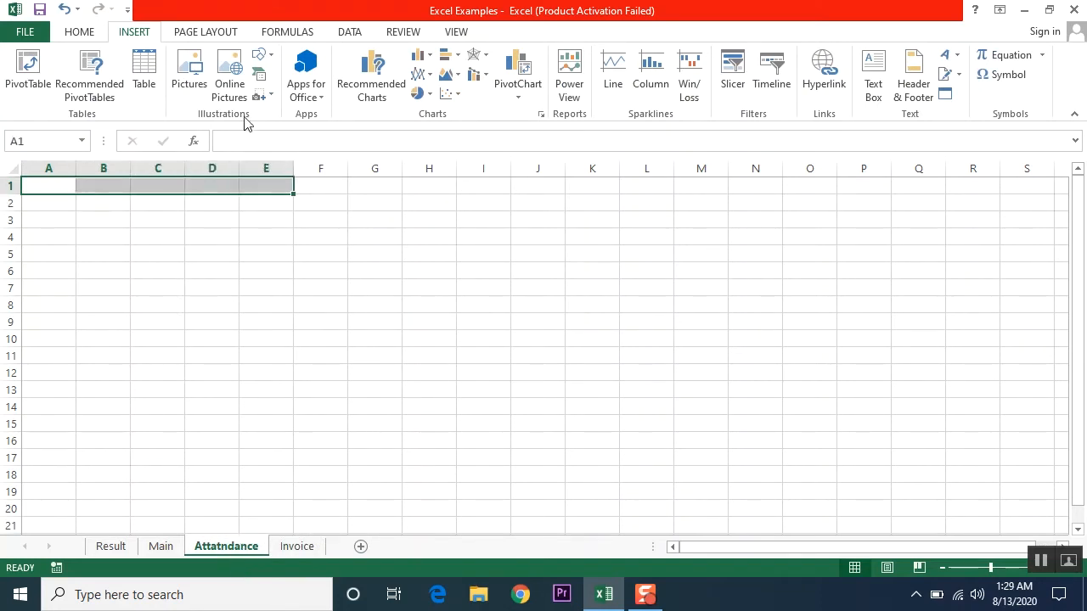
pyautogui.click(75, 34)
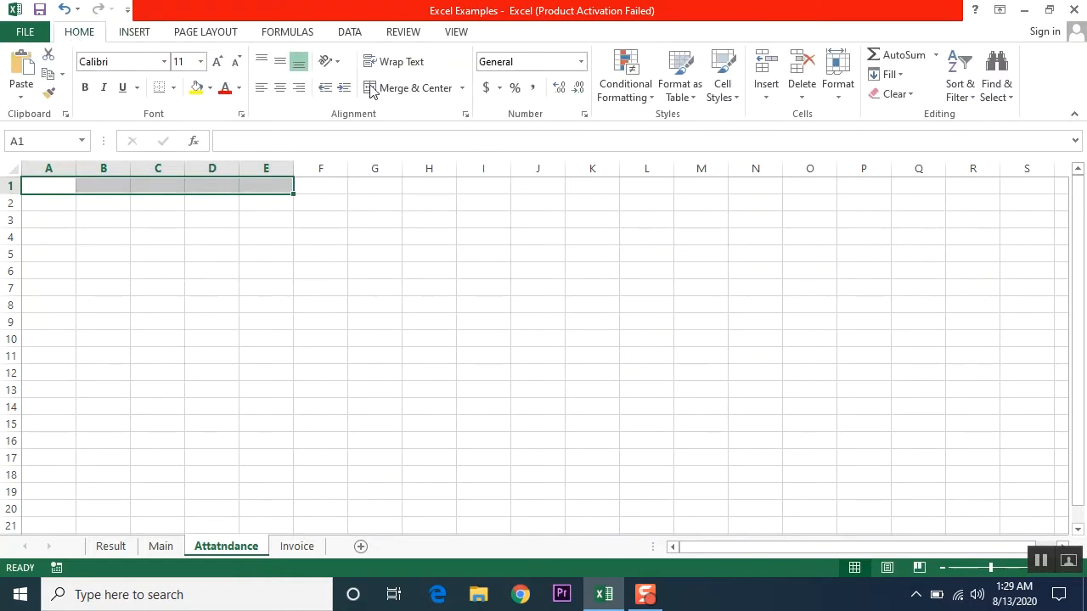
pyautogui.click(396, 88)
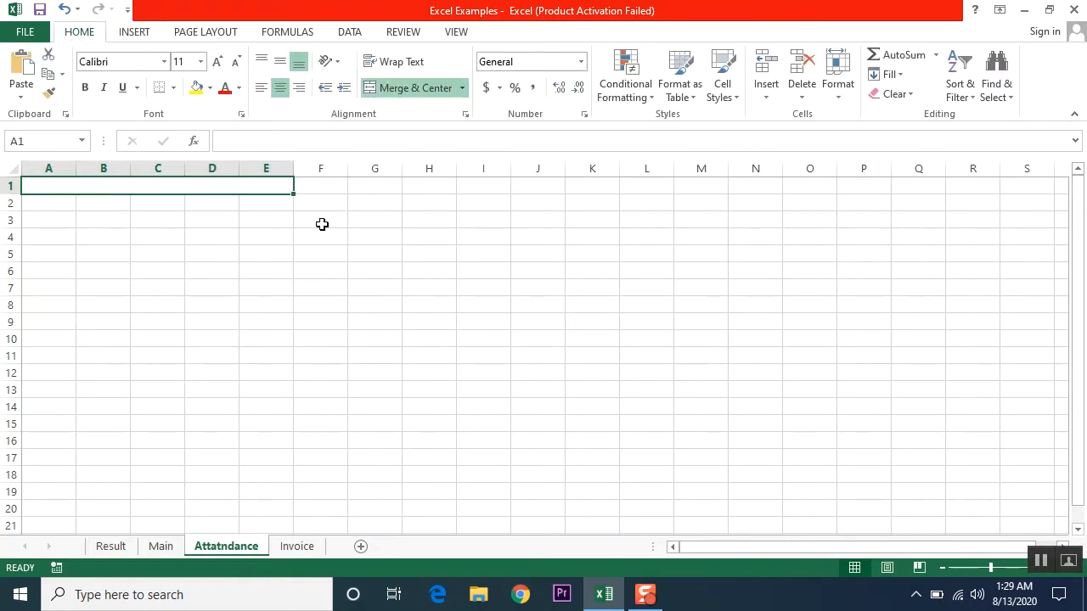
pyautogui.write('Atta')
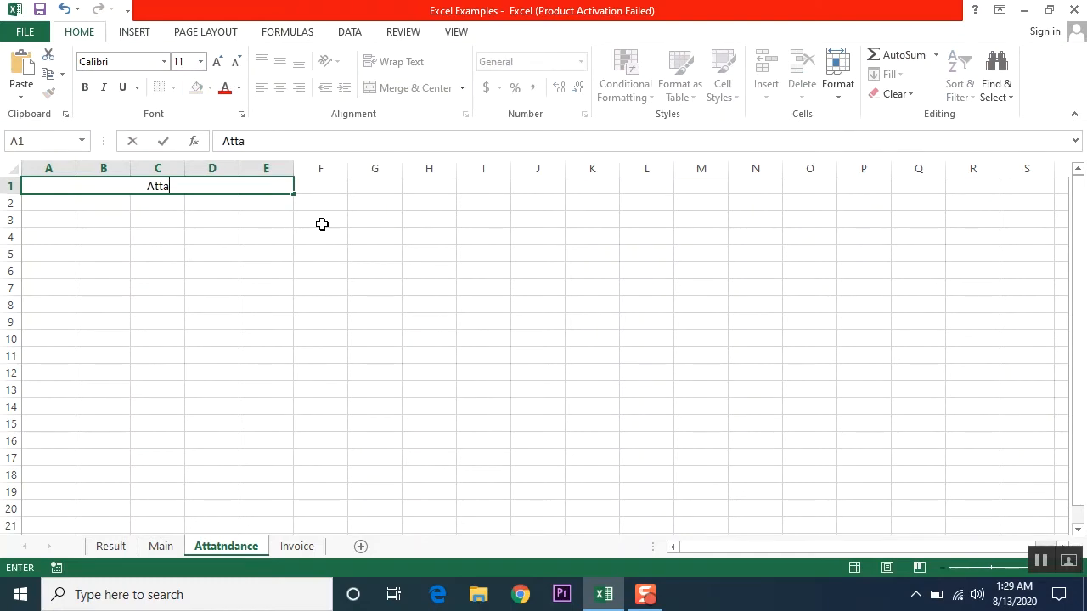
pyautogui.write('ndance Sheet')
pyautogui.press('Return')
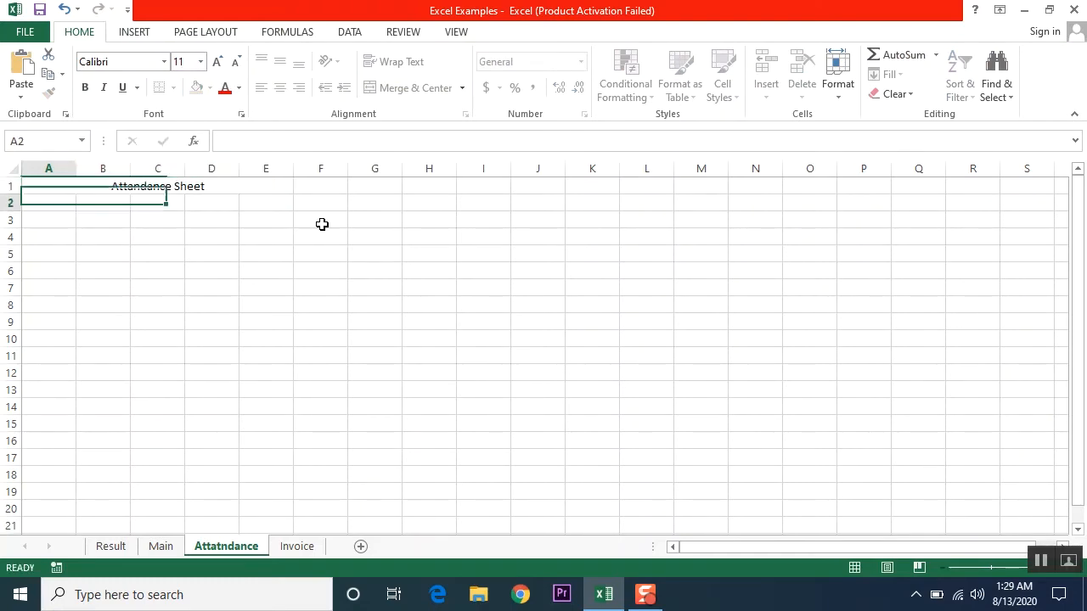
# - On the Invoice sheet, merge A1:E1 with the title 'Invoice', then return to Main
pyautogui.click(287, 549)
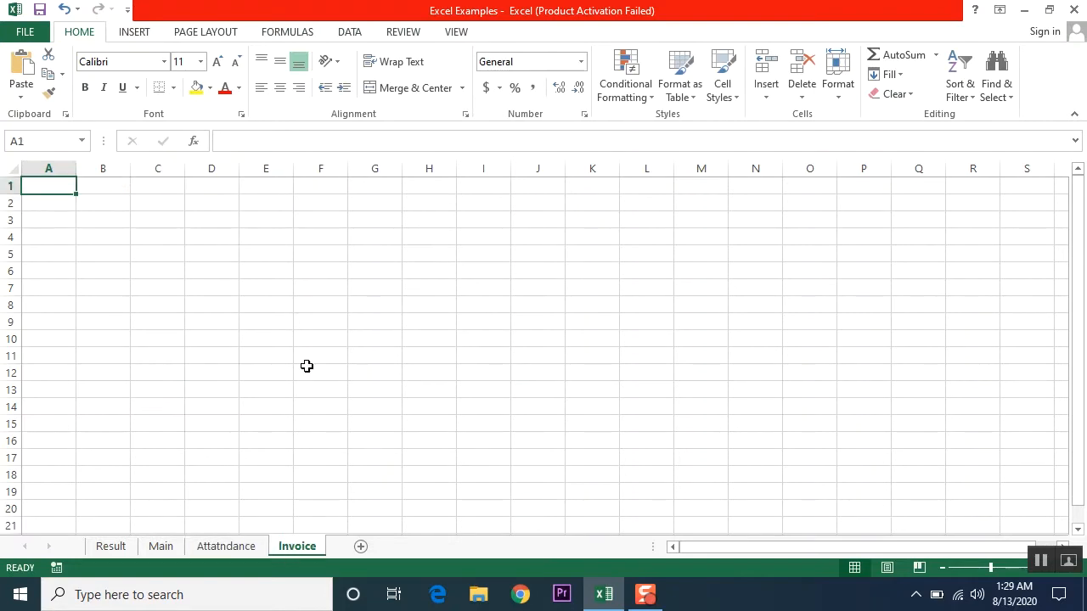
pyautogui.moveTo(59, 187); pyautogui.dragTo(255, 187)
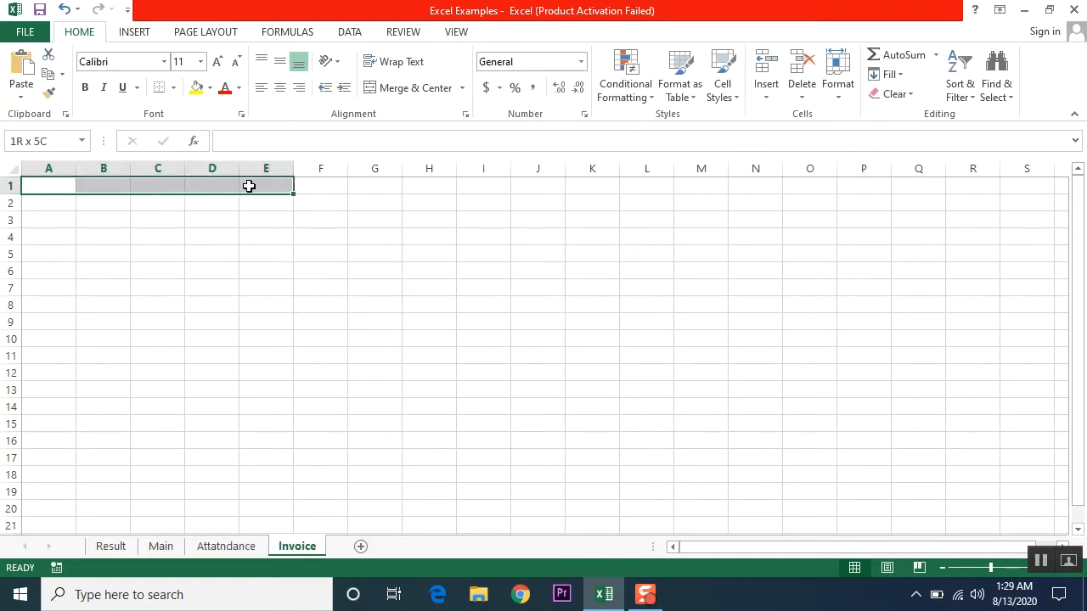
pyautogui.click(414, 89)
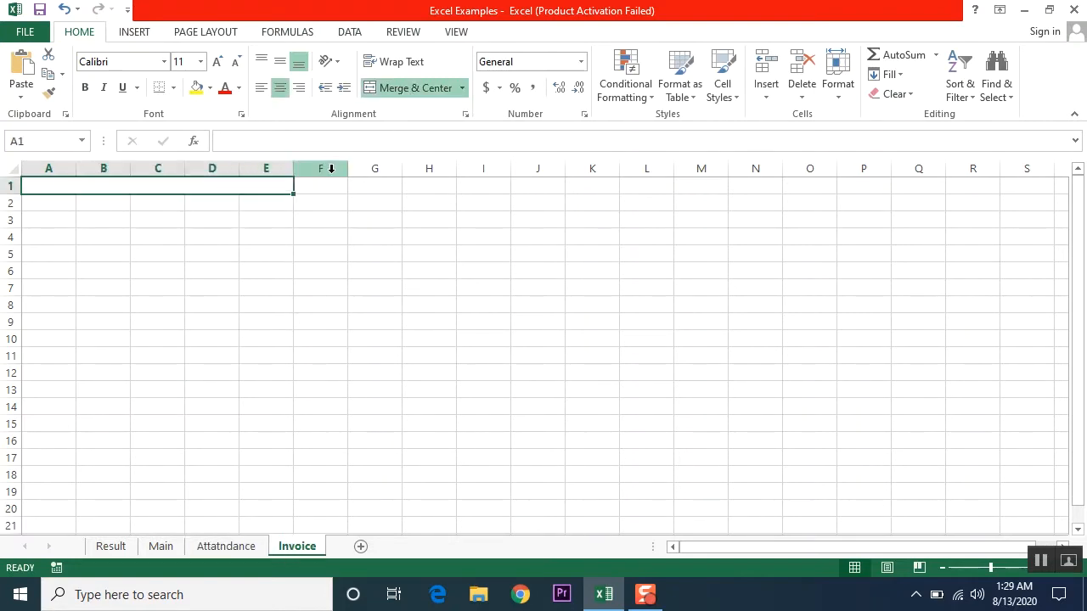
pyautogui.write('Invoice')
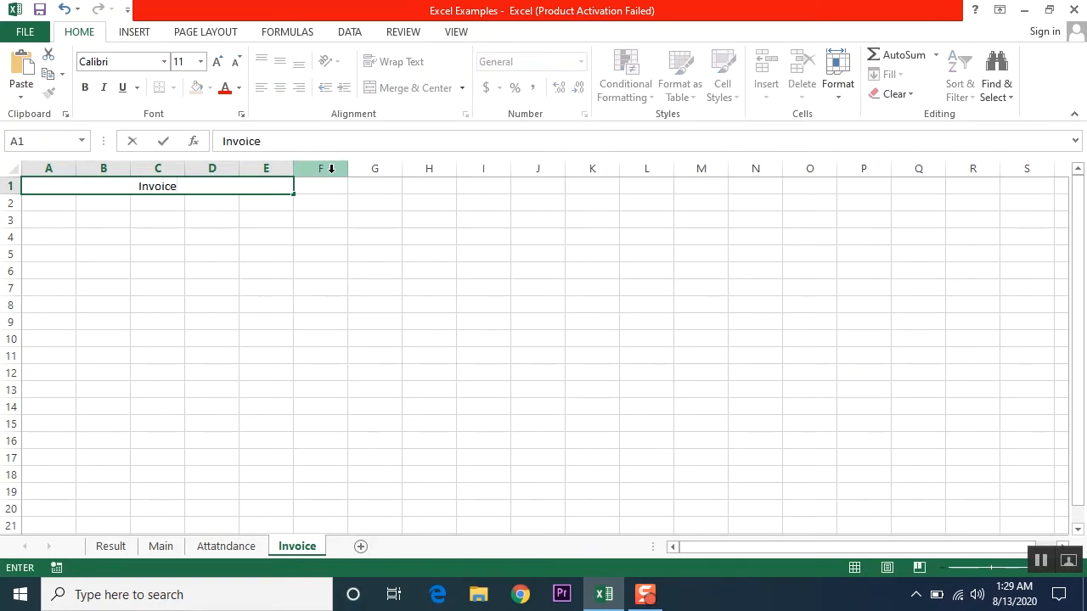
pyautogui.press('Return')
pyautogui.click(161, 548)
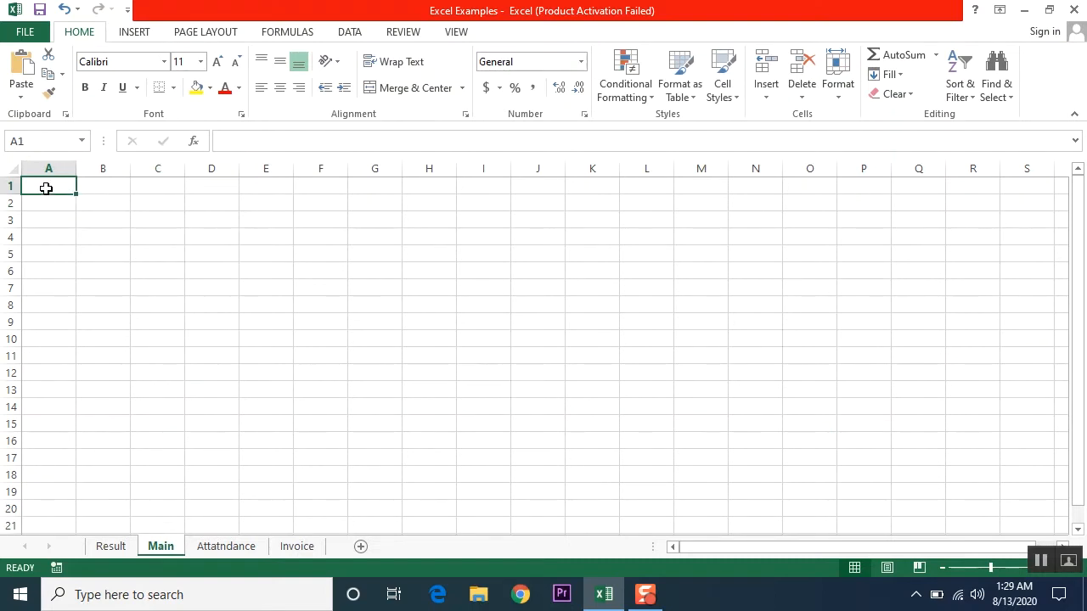
# - Merge and centre A1:F1 on the Main sheet and enter the title 'ABC School'
pyautogui.moveTo(93, 184); pyautogui.dragTo(313, 180)
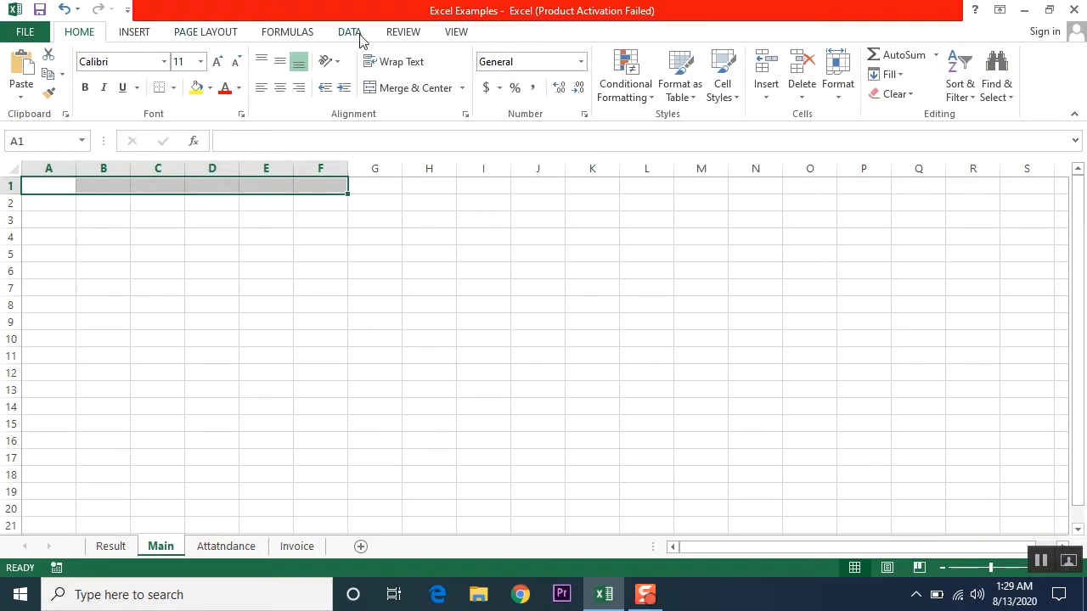
pyautogui.click(384, 90)
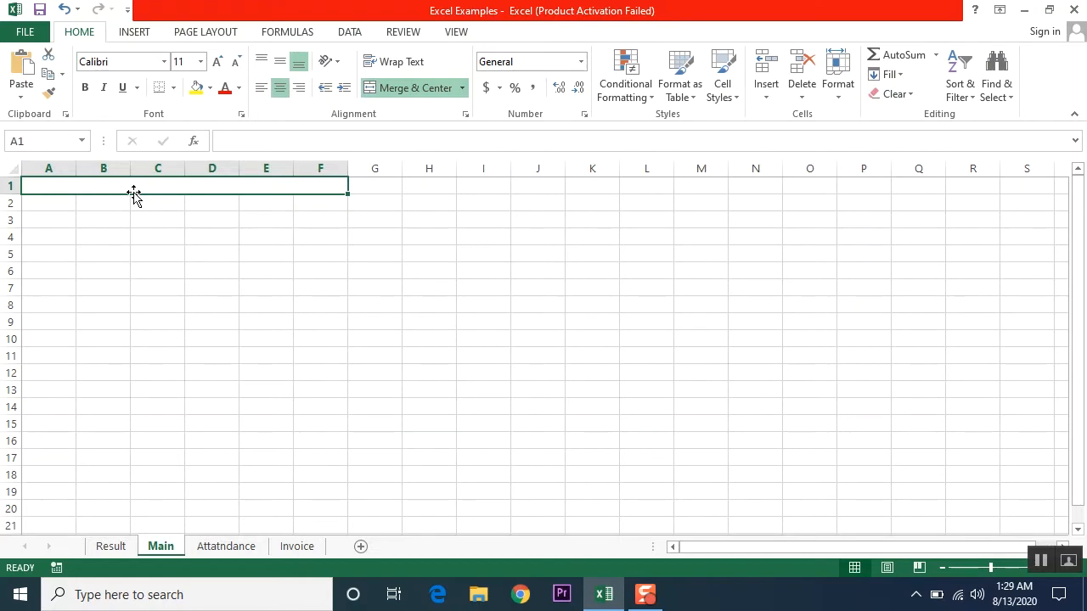
pyautogui.write('ABC')
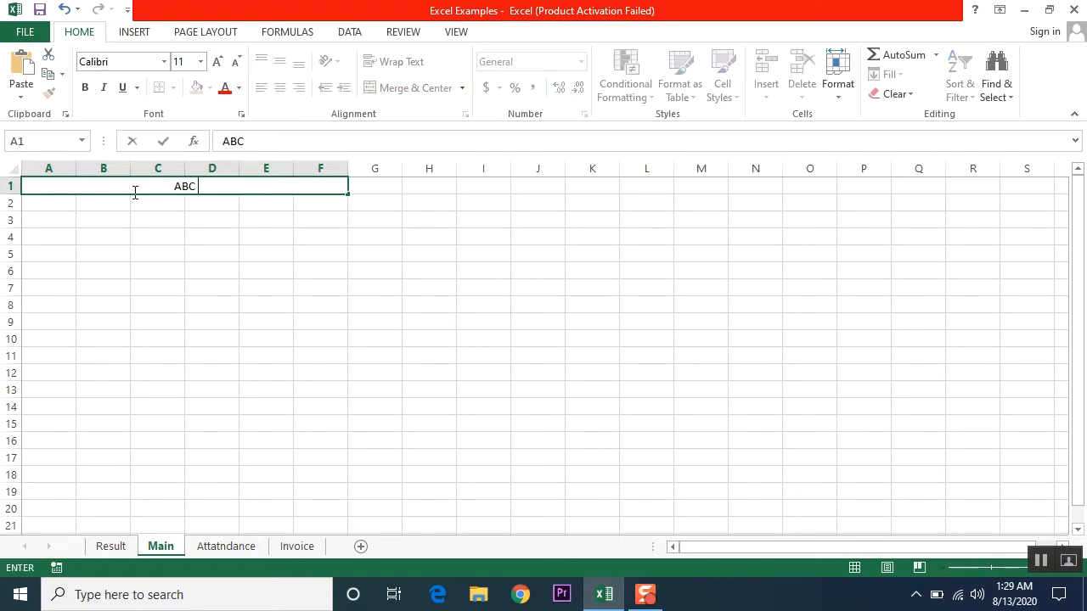
pyautogui.write(' School')
pyautogui.click(134, 193)
pyautogui.press('Return')
pyautogui.click(239, 185)
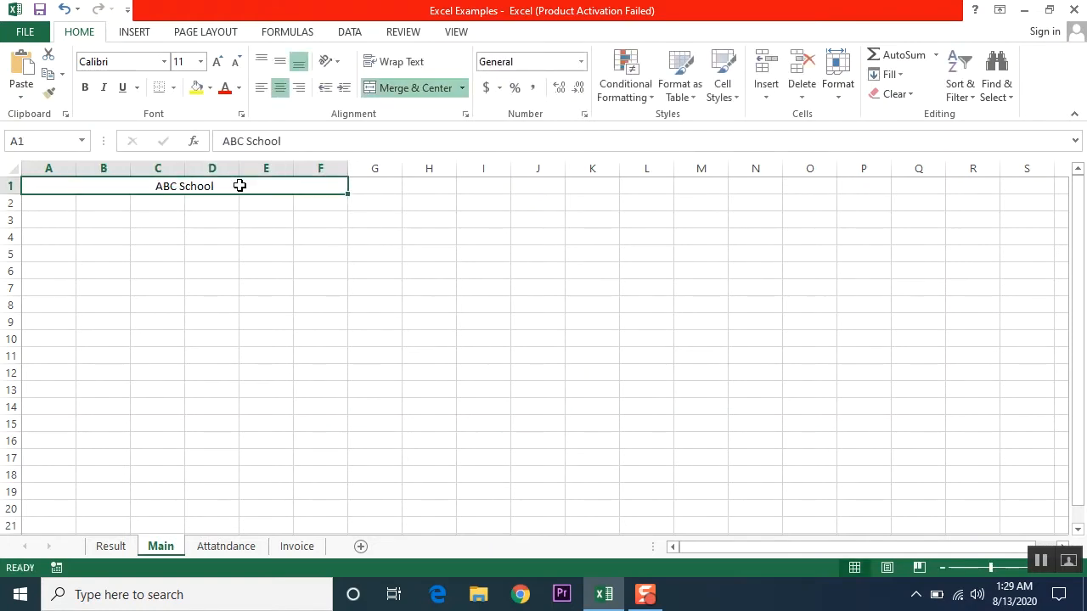
pyautogui.click(135, 32)
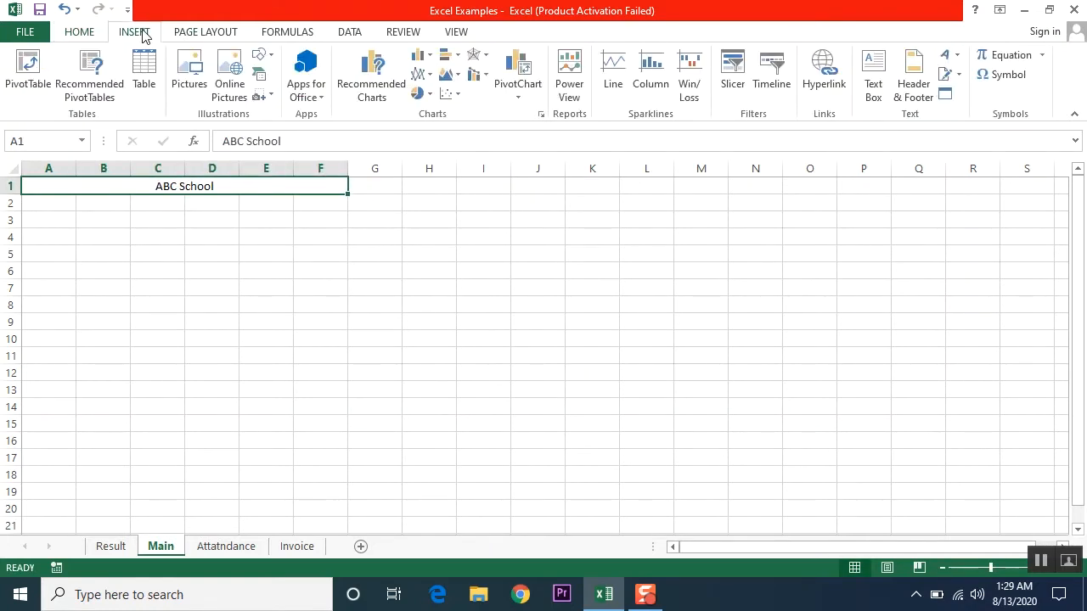
# - Insert the school logo picture from the Desktop onto the Main sheet
pyautogui.click(191, 74)
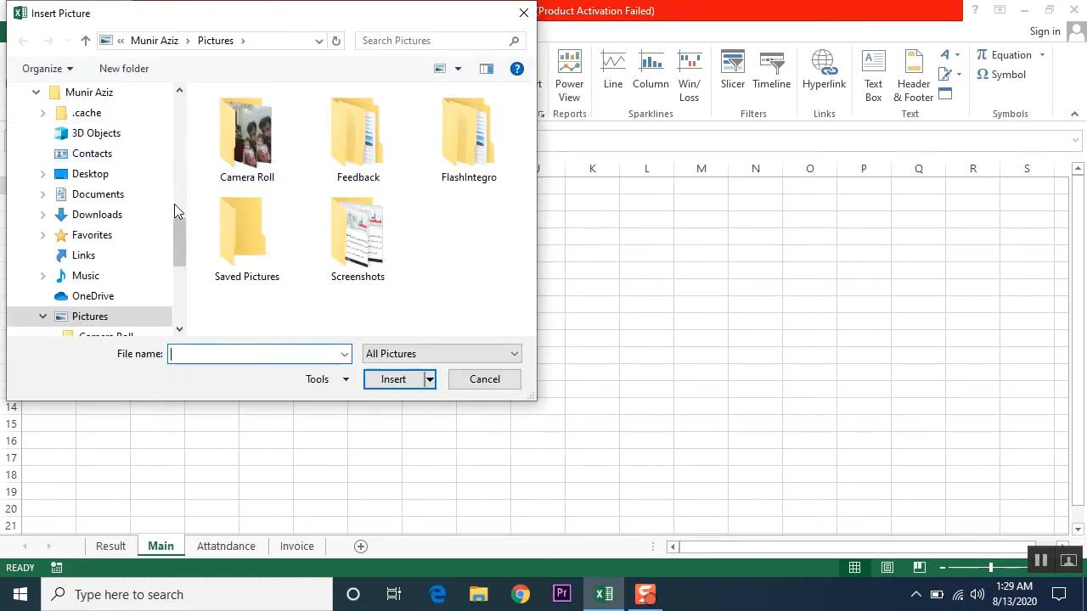
pyautogui.moveTo(177, 235); pyautogui.dragTo(180, 117)
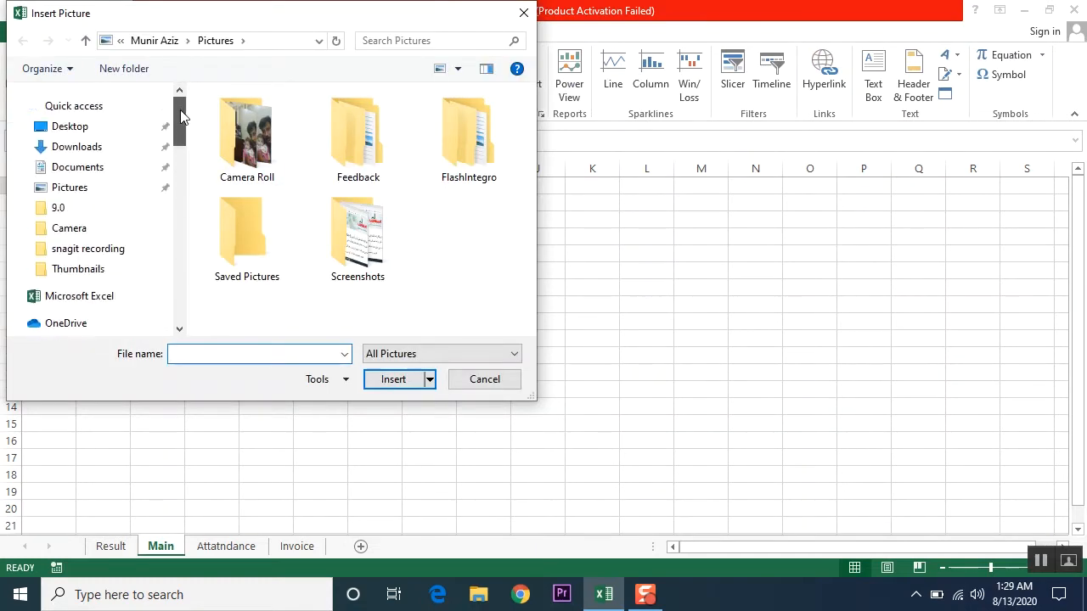
pyautogui.click(81, 127)
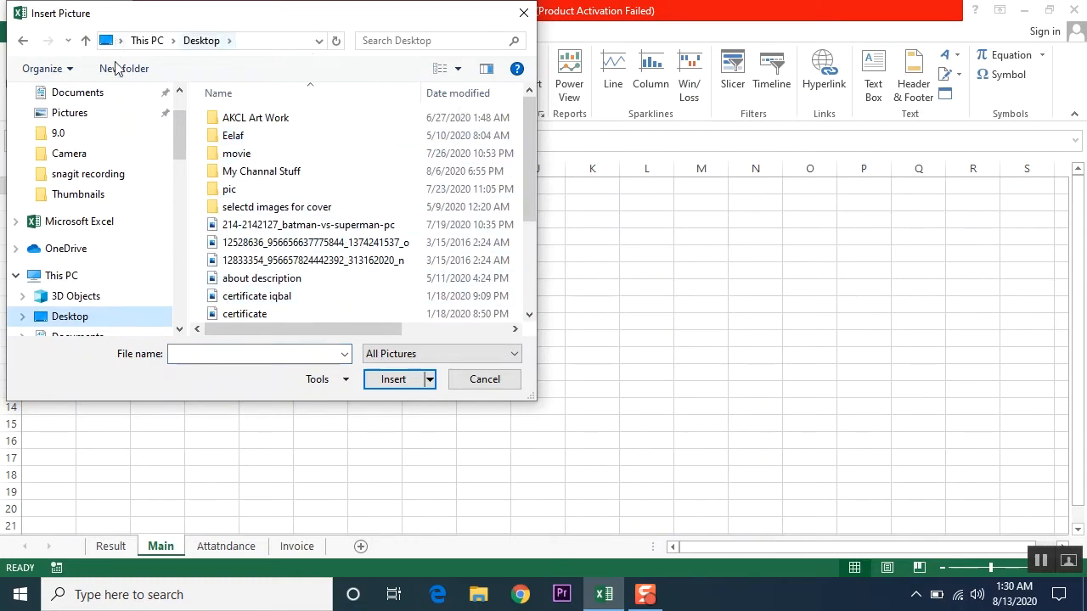
pyautogui.moveTo(528, 123); pyautogui.dragTo(518, 219)
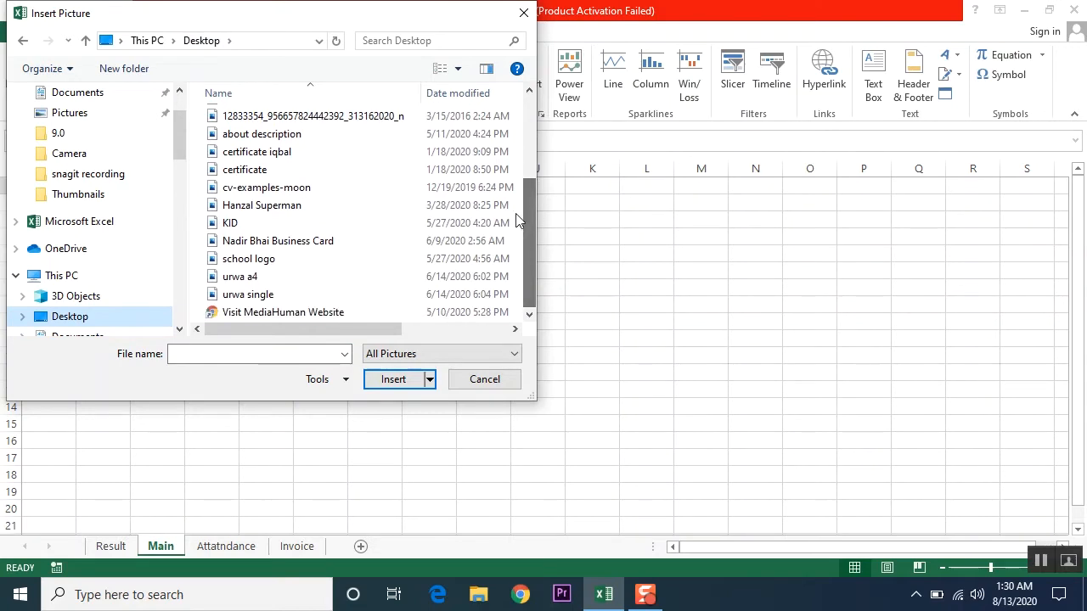
pyautogui.doubleClick(255, 258)
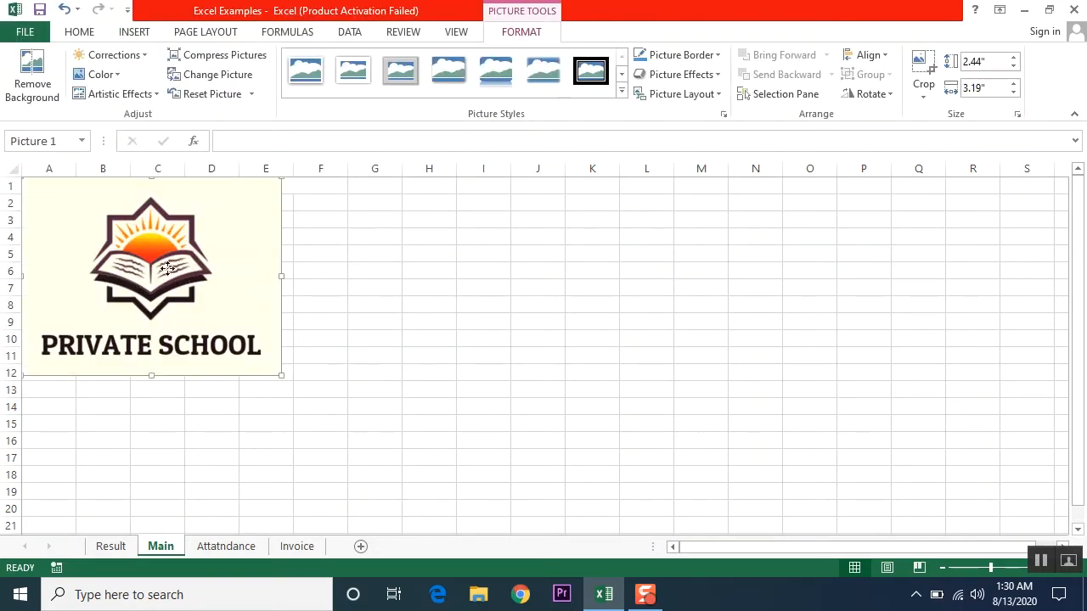
# - Move the logo toward column E and shrink it to a small picture
pyautogui.moveTo(168, 268); pyautogui.dragTo(387, 302)
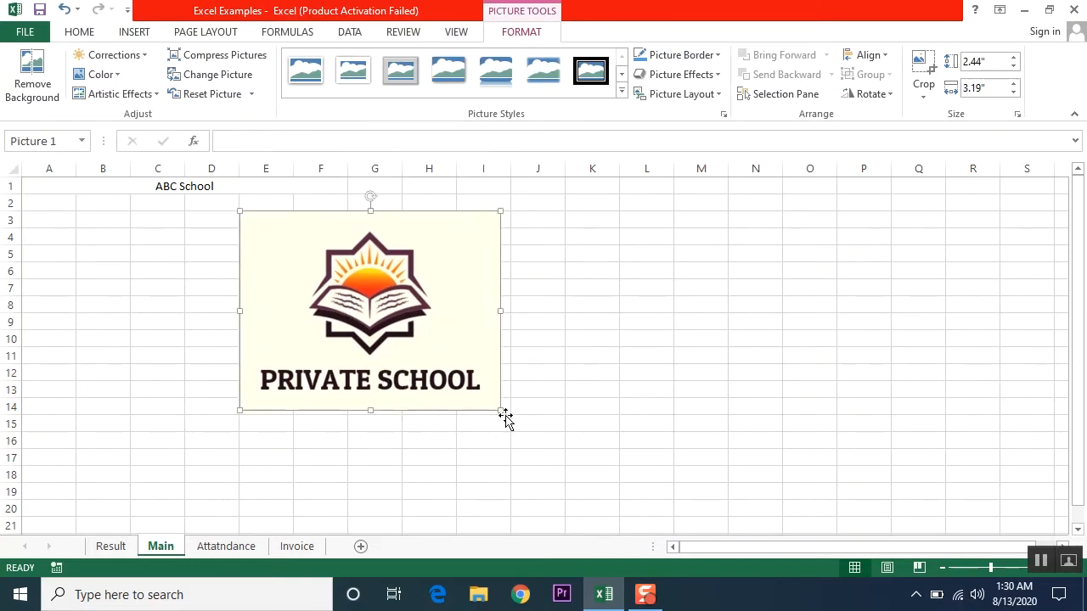
pyautogui.moveTo(500, 412); pyautogui.dragTo(334, 266)
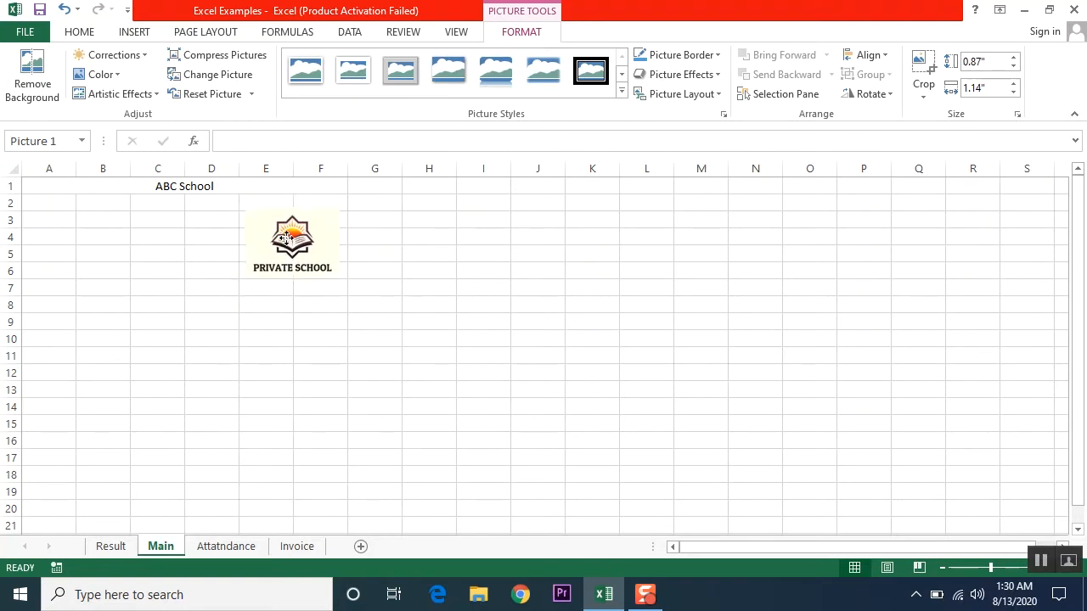
pyautogui.moveTo(287, 241); pyautogui.dragTo(288, 218)
# - Merge cells A2:D4 and clear the ABC School title from A1
pyautogui.moveTo(41, 185); pyautogui.dragTo(66, 200)
pyautogui.click(179, 305)
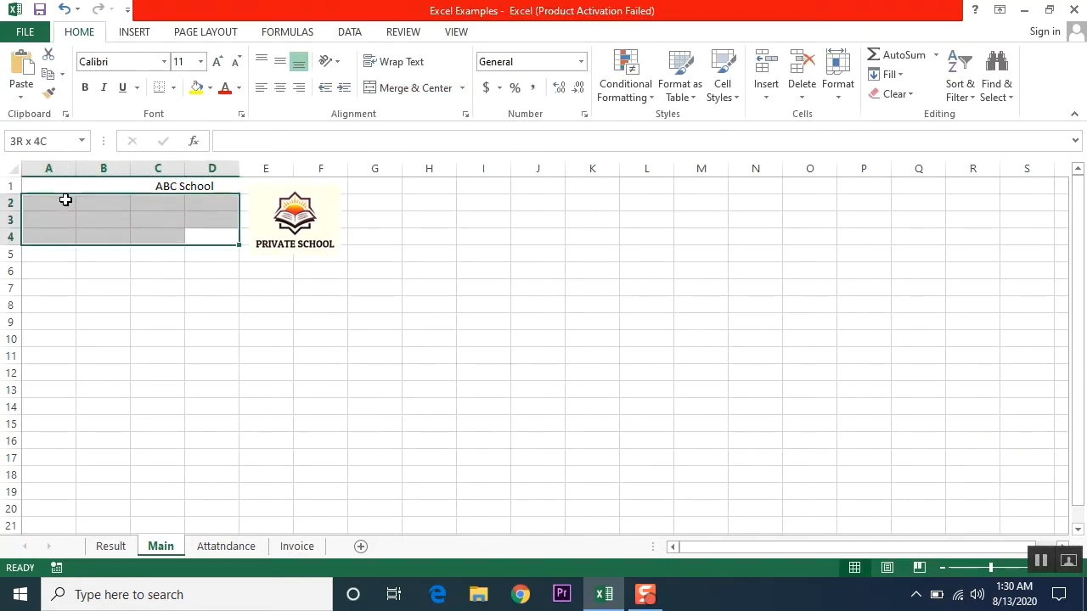
pyautogui.click(399, 88)
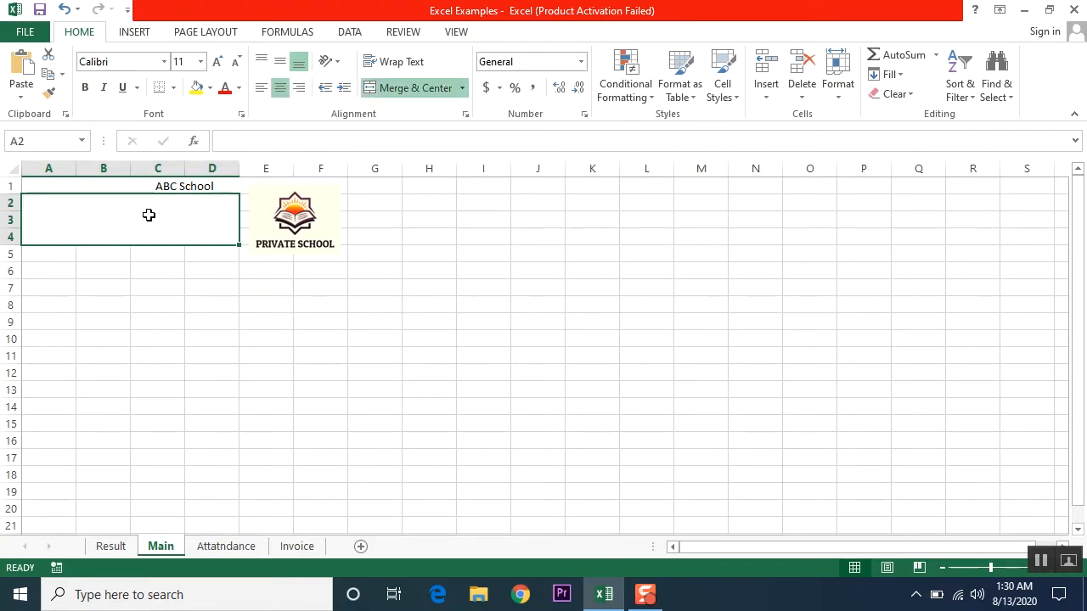
pyautogui.click(181, 188)
pyautogui.press('Delete')
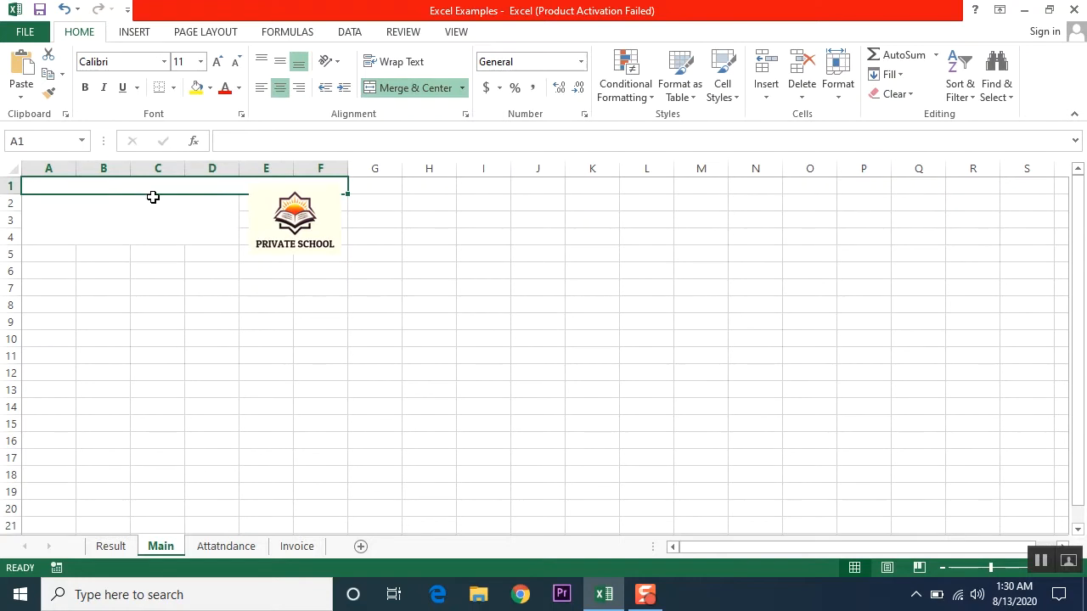
# - Delete row 1 from the Main sheet
pyautogui.click(8, 187)
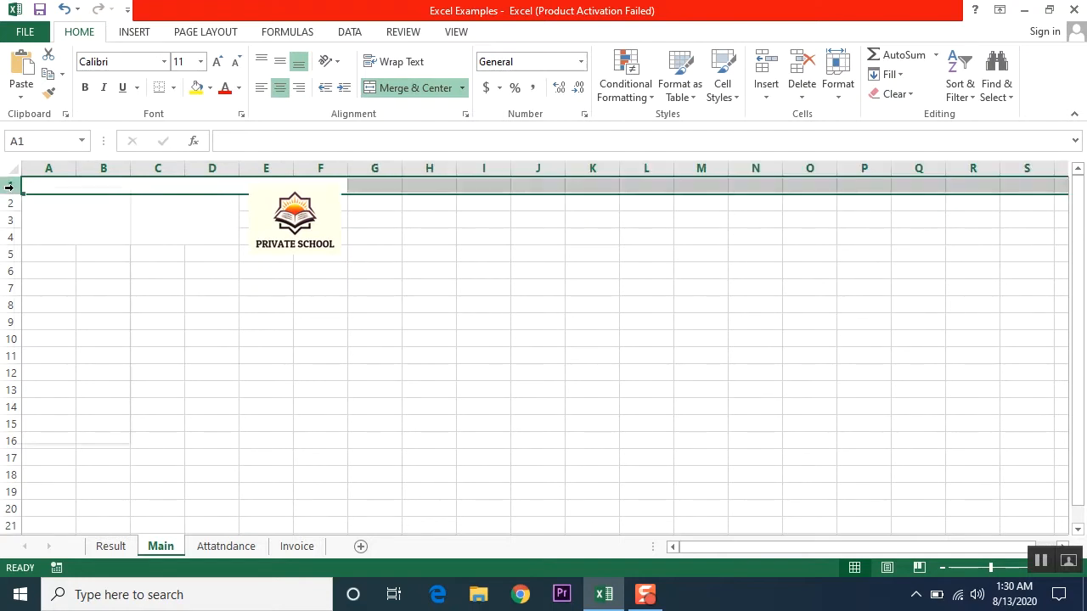
pyautogui.rightClick(9, 187)
pyautogui.click(53, 326)
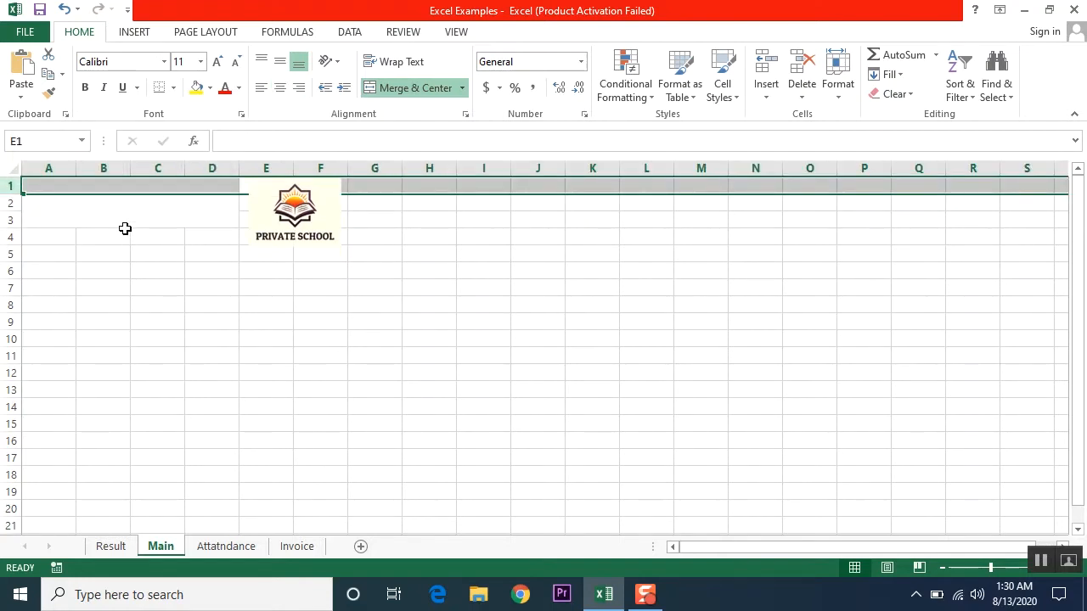
# - Enter 'ABC School' into the merged cell A1:D3
pyautogui.click(119, 207)
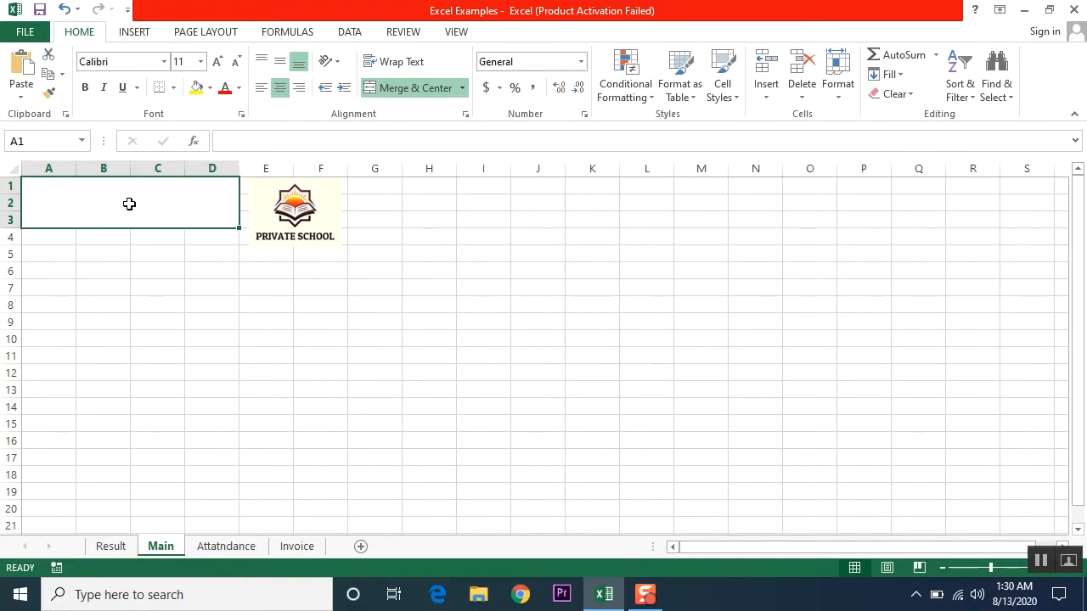
pyautogui.write('AB')
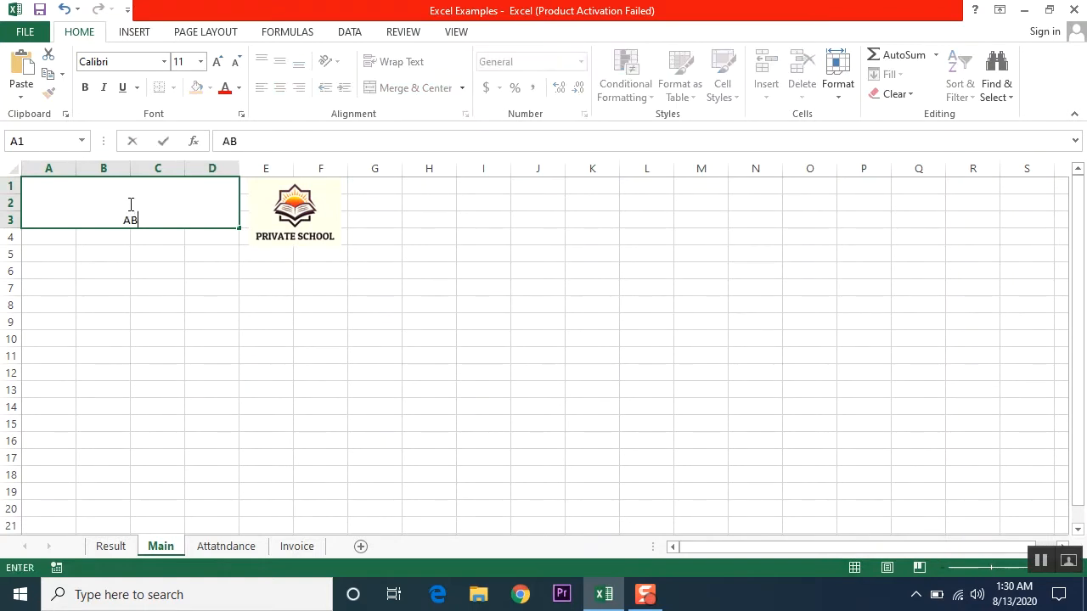
pyautogui.write('C School')
pyautogui.press('Return')
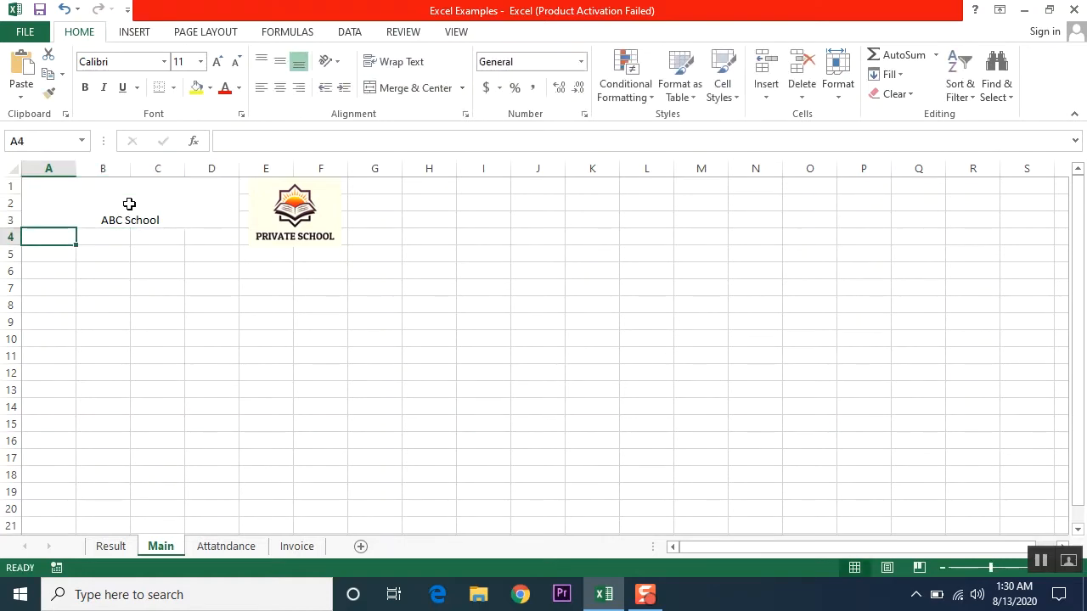
pyautogui.click(134, 225)
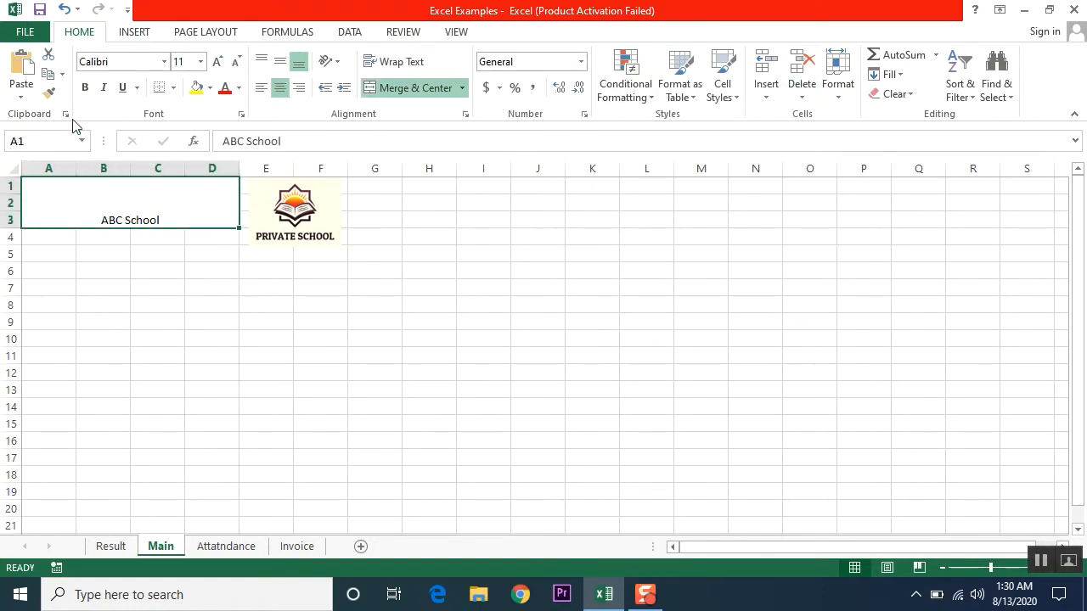
# - Format the ABC School title bold, 26 pt, blue text on a gold fill
pyautogui.click(84, 88)
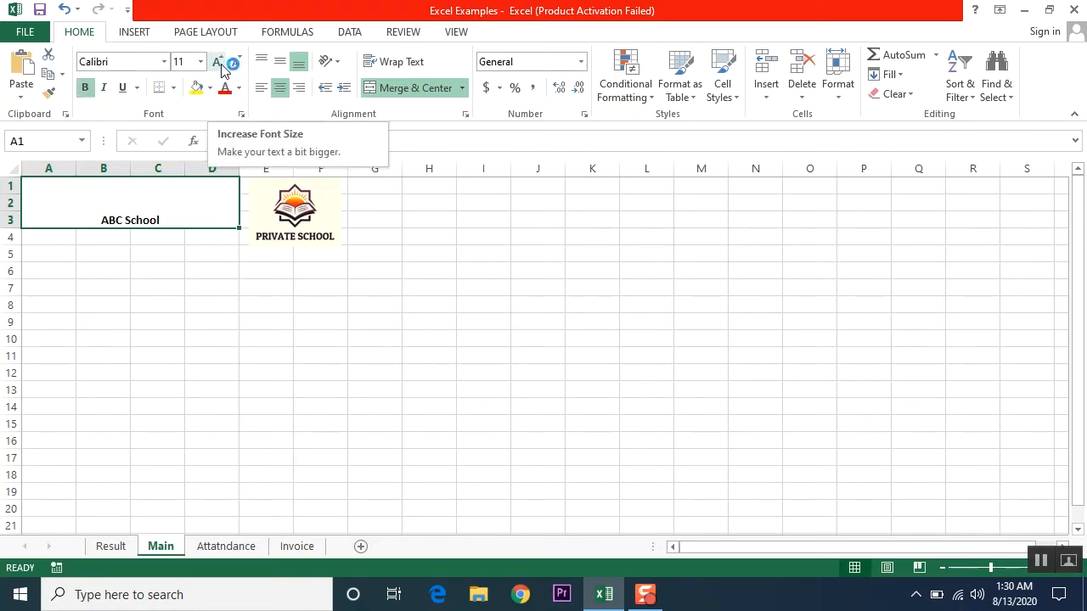
pyautogui.click(221, 68)
pyautogui.click(221, 68)
pyautogui.click(221, 68)
pyautogui.click(220, 68)
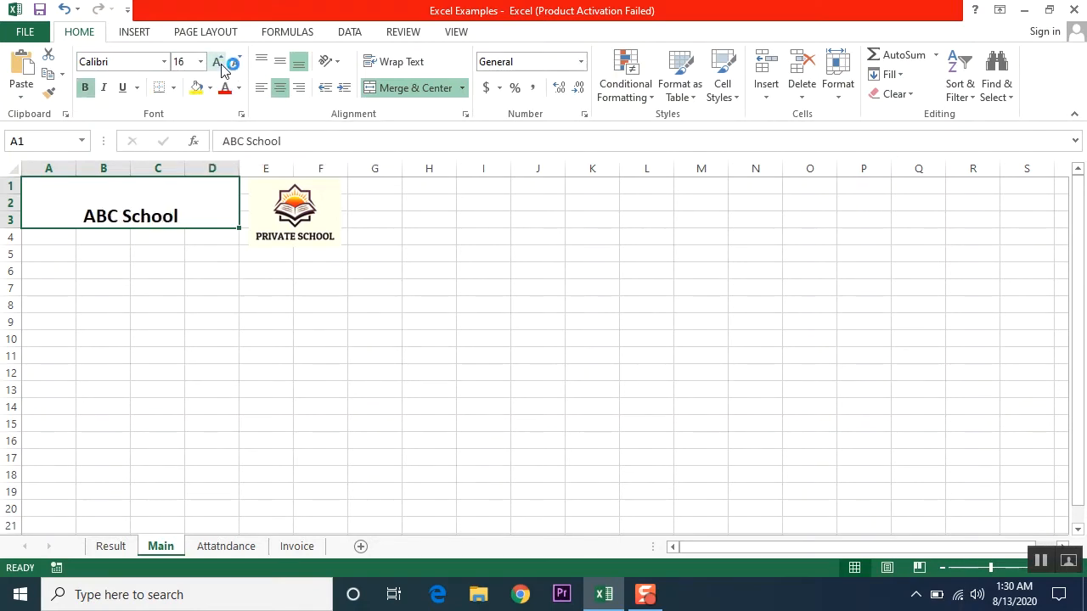
pyautogui.click(222, 69)
pyautogui.click(221, 68)
pyautogui.click(222, 69)
pyautogui.click(222, 69)
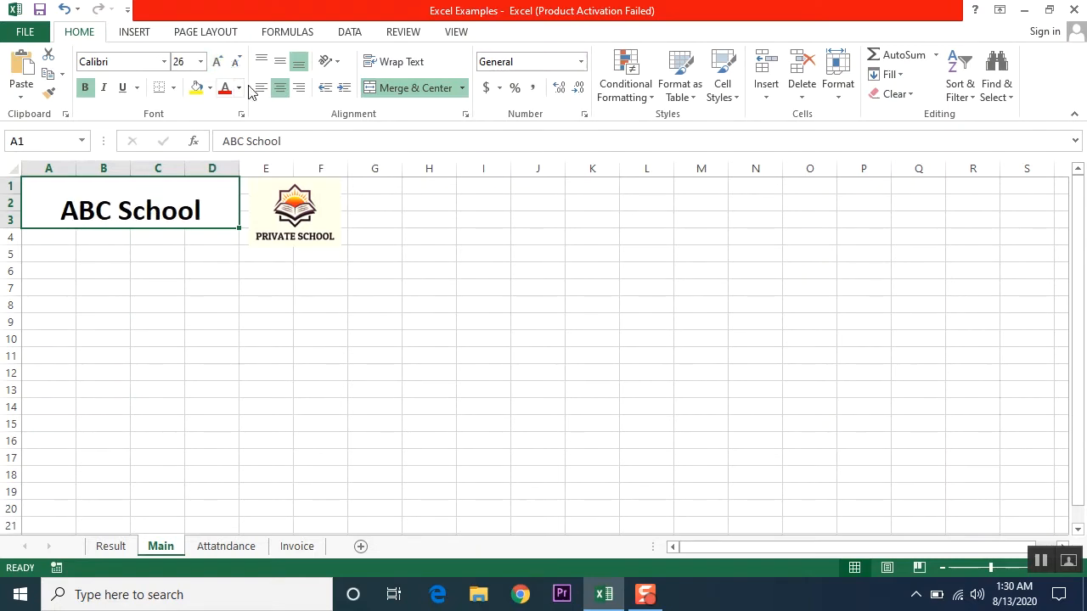
pyautogui.click(238, 89)
pyautogui.click(287, 213)
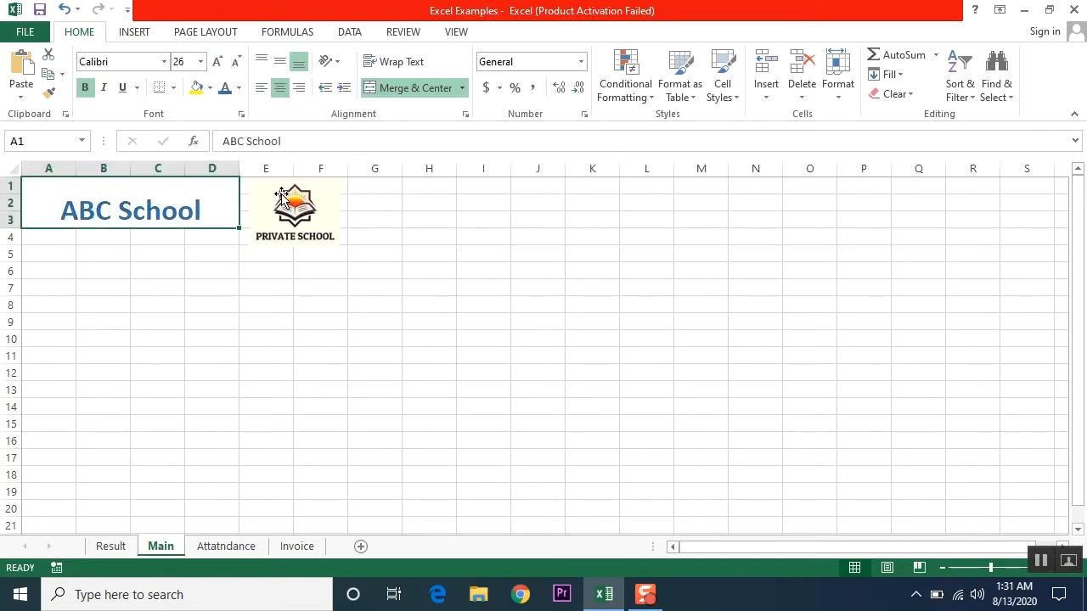
pyautogui.click(209, 87)
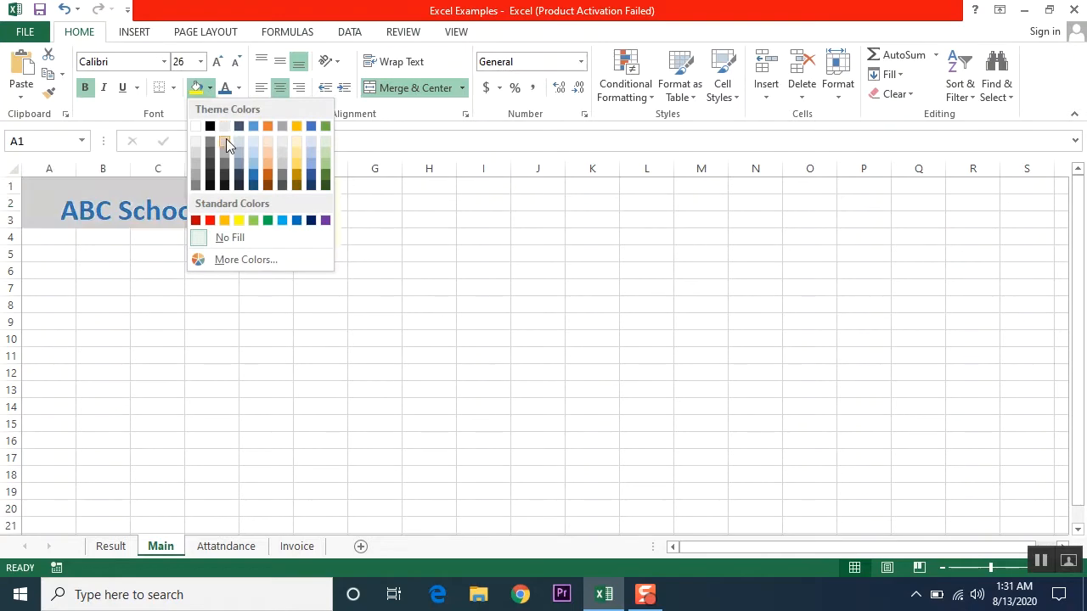
pyautogui.click(302, 165)
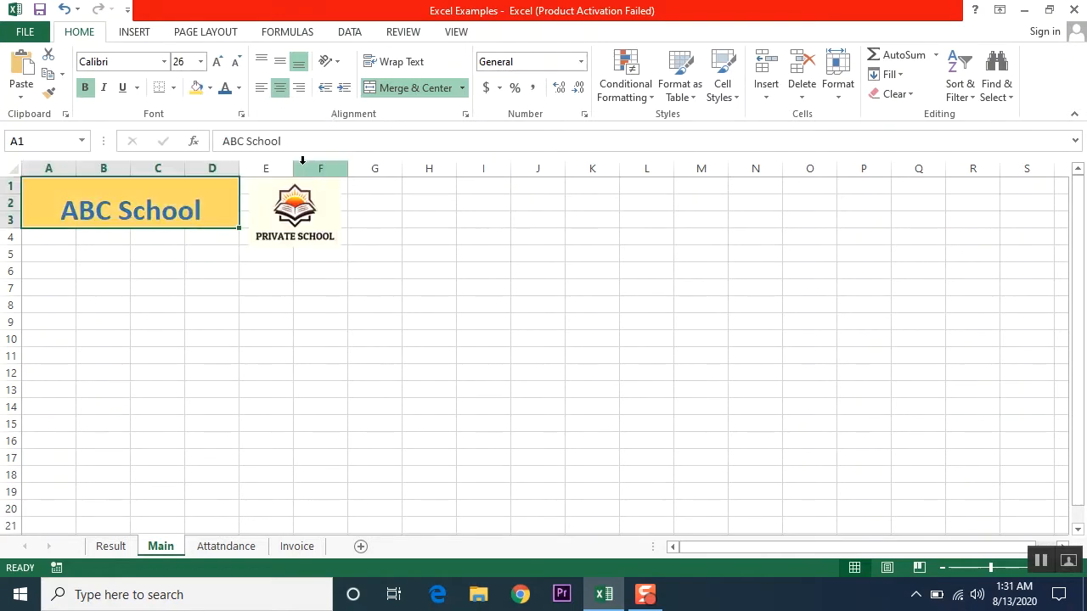
pyautogui.click(293, 218)
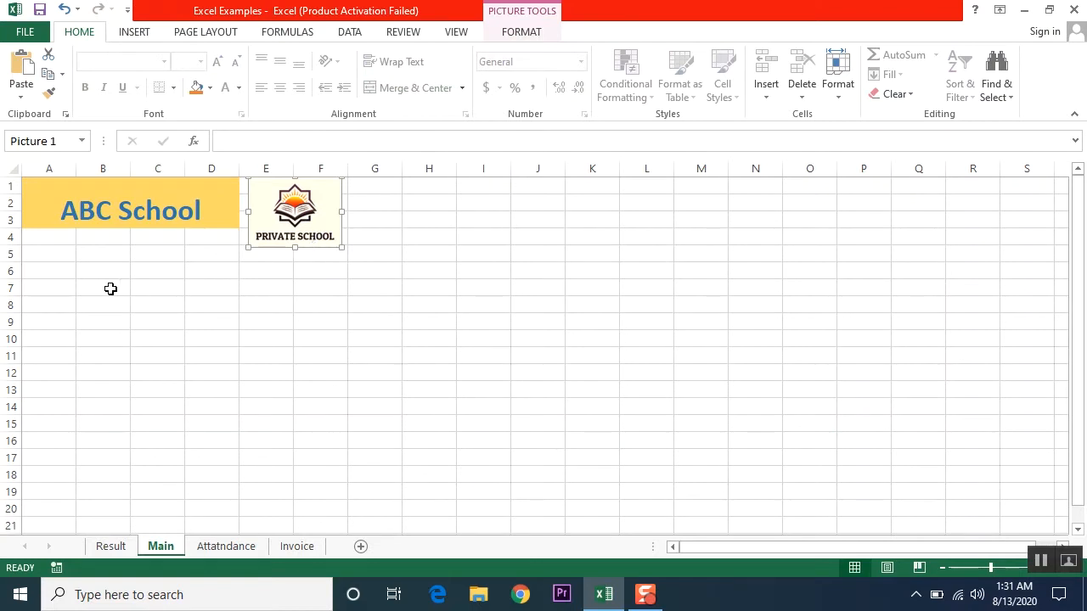
# - Merge A6:F6 and fill it light blue
pyautogui.click(60, 276)
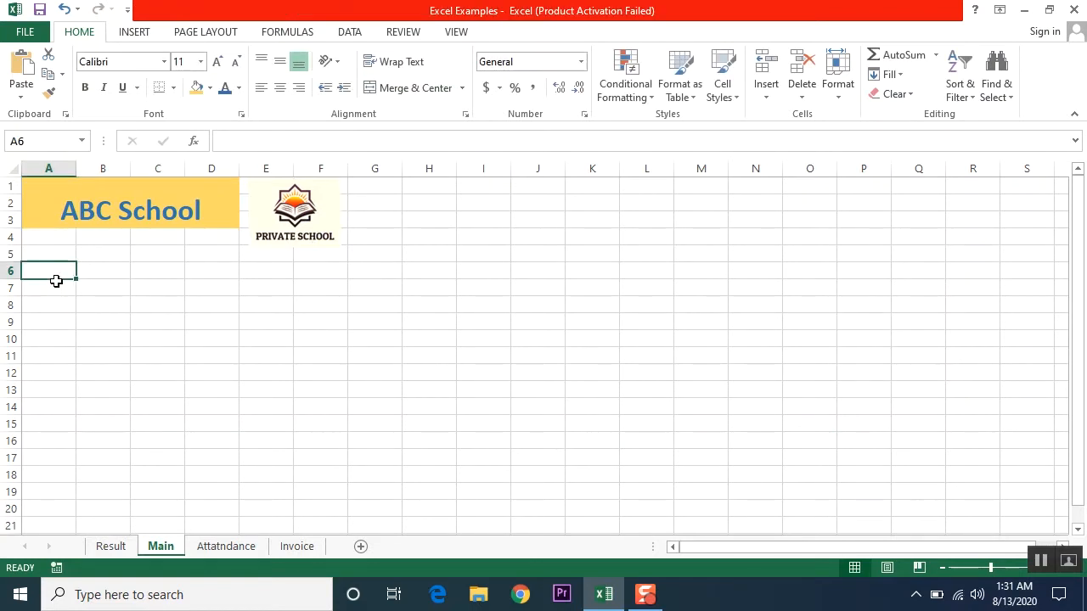
pyautogui.moveTo(57, 270); pyautogui.dragTo(293, 270)
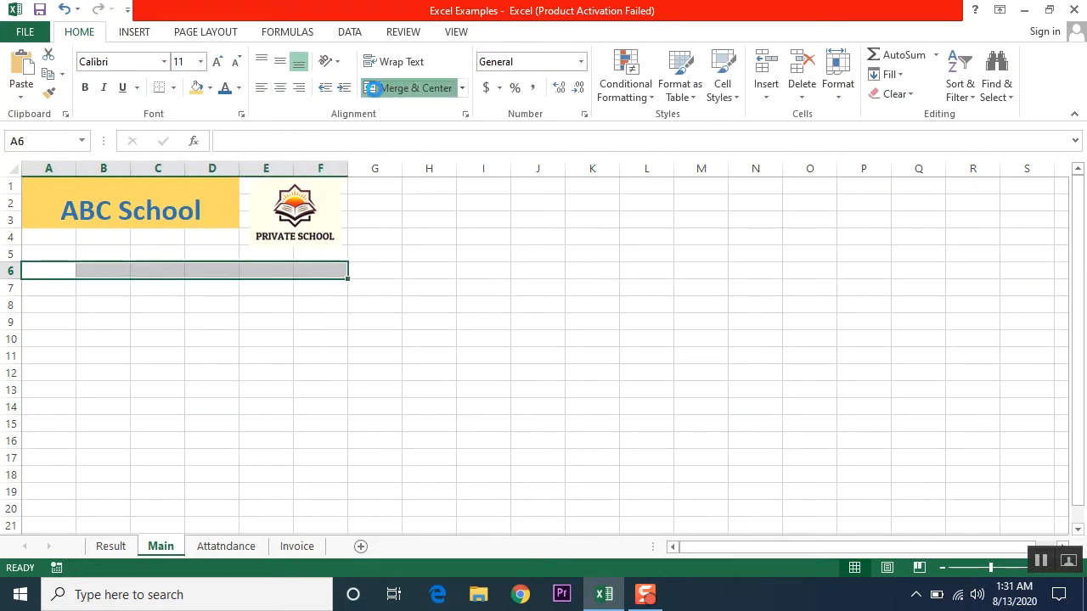
pyautogui.click(415, 87)
pyautogui.click(110, 303)
pyautogui.click(75, 270)
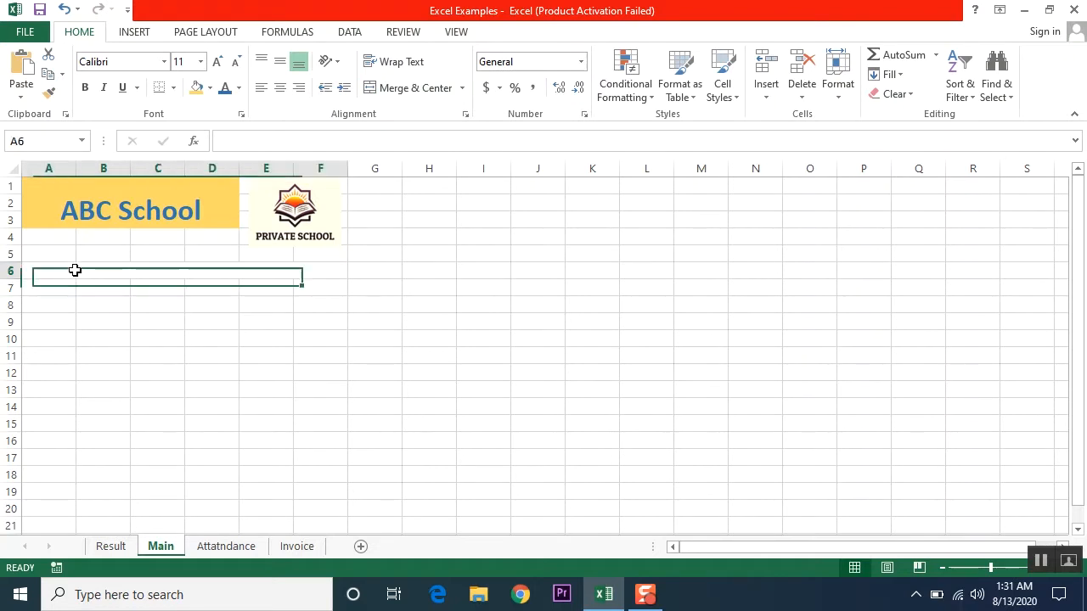
pyautogui.click(210, 87)
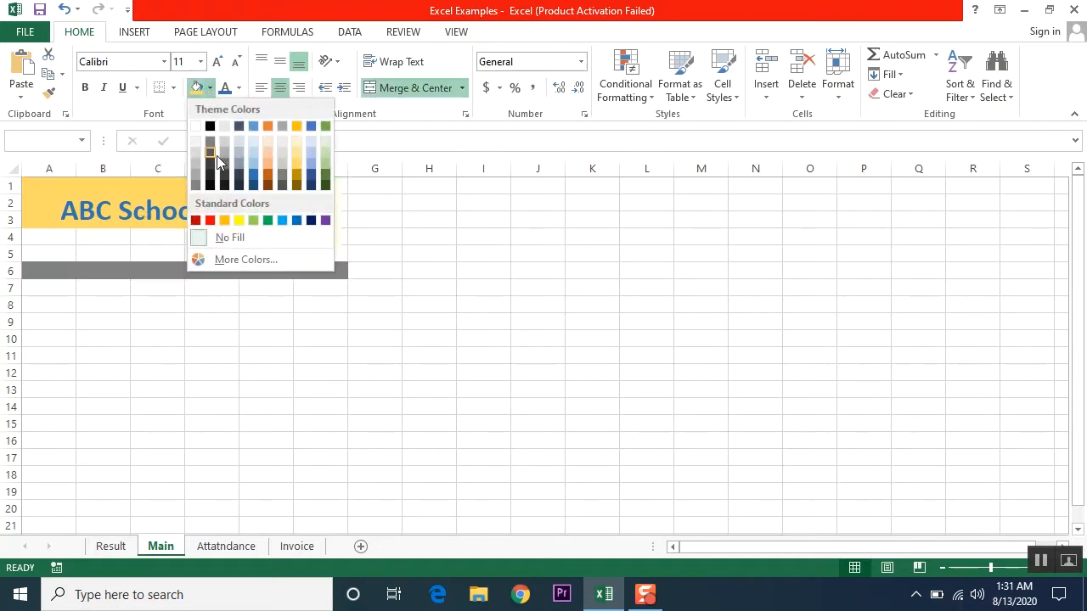
pyautogui.click(254, 146)
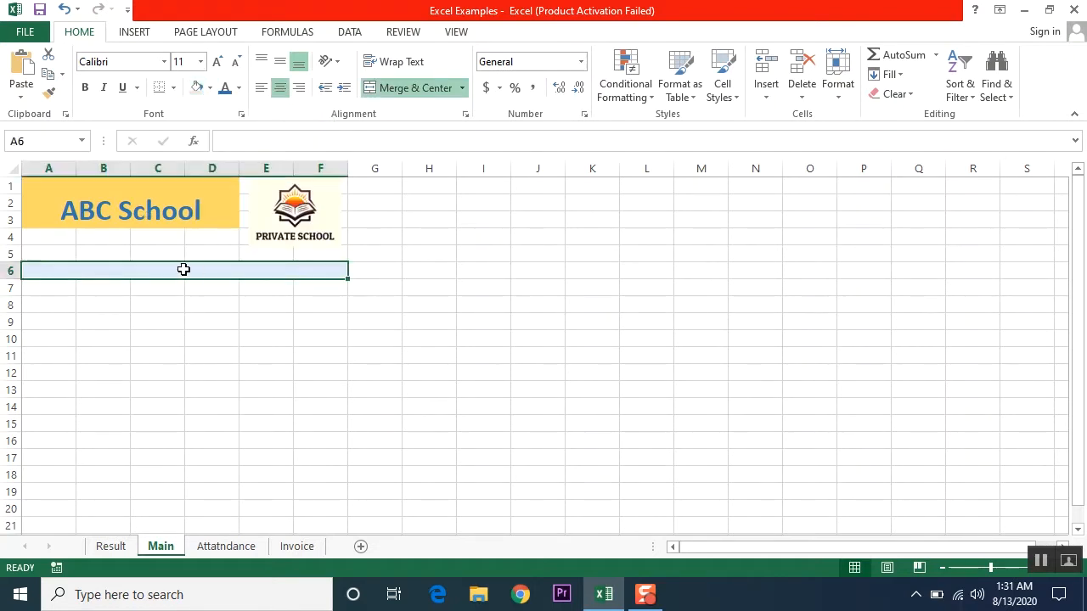
# - Copy the light blue row 6 band into rows 8, 10 and 12
pyautogui.hotkey('ctrl', 'c')
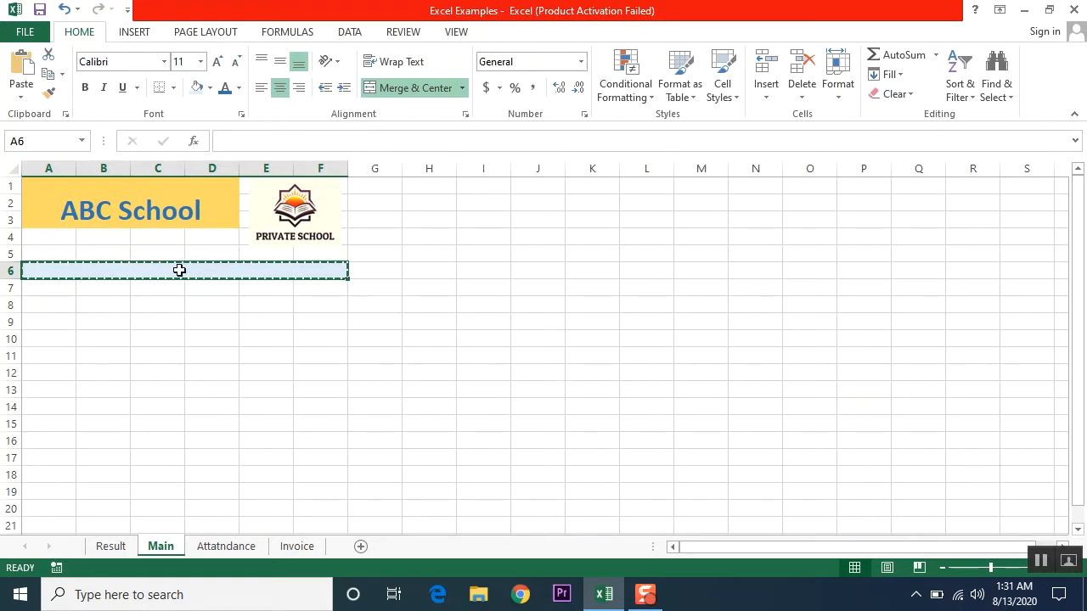
pyautogui.press('Down')
pyautogui.press('Down')
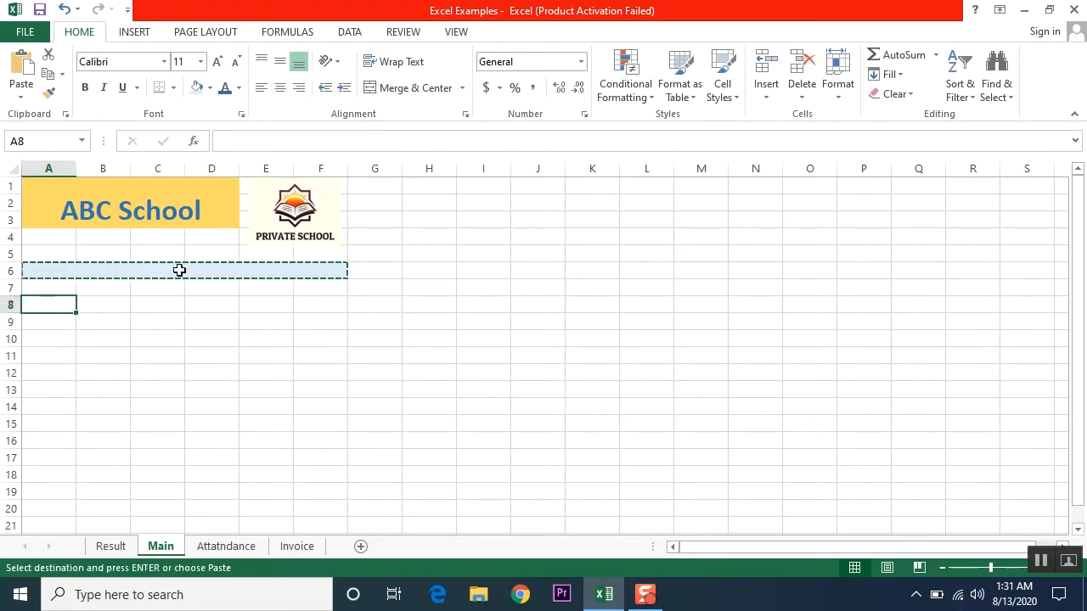
pyautogui.press('Return')
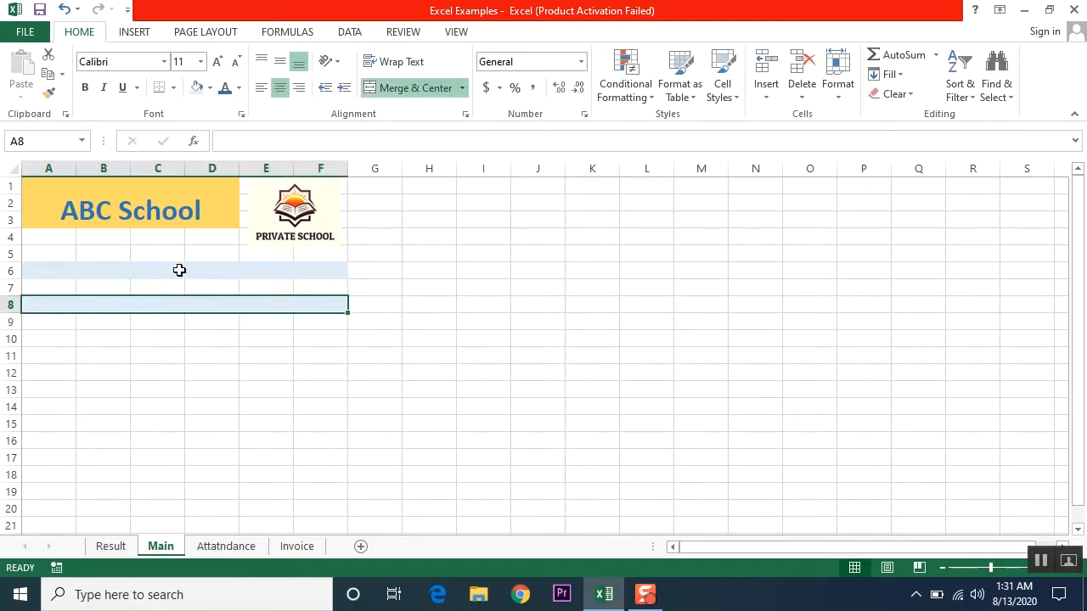
pyautogui.hotkey('ctrl', 'c')
pyautogui.press('Down')
pyautogui.press('Down')
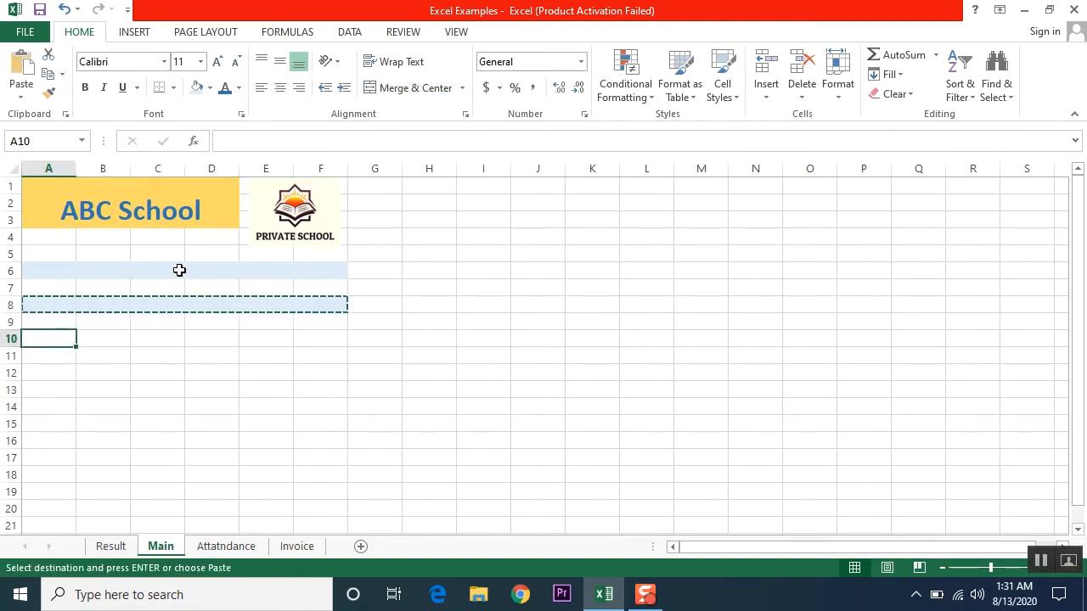
pyautogui.press('Return')
pyautogui.hotkey('ctrl', 'c')
pyautogui.press('Down')
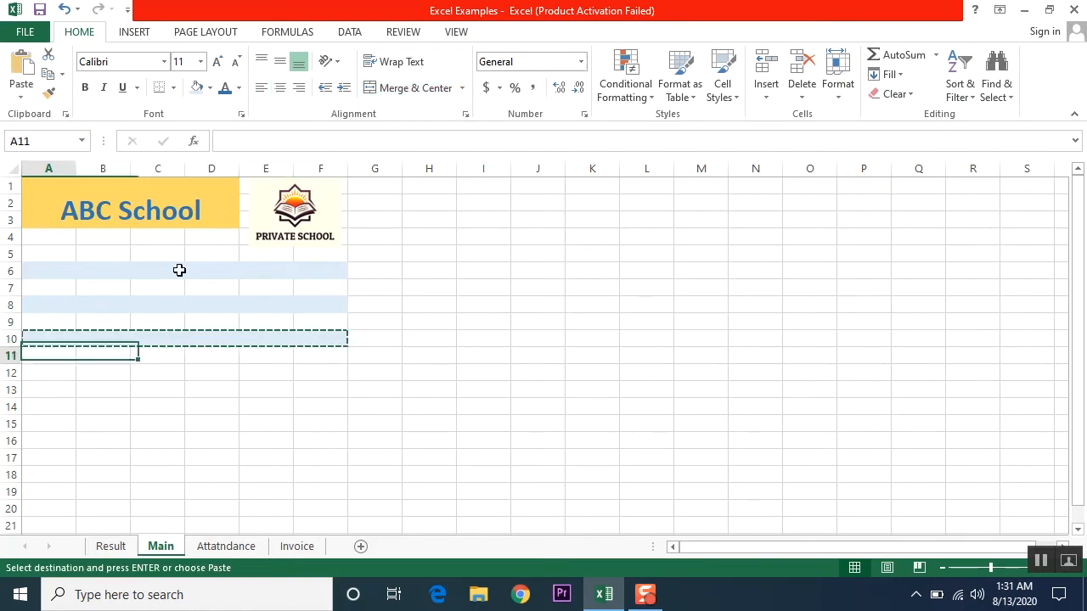
pyautogui.press('Down')
pyautogui.press('Return')
pyautogui.press('Up')
pyautogui.press('Up')
pyautogui.press('Up')
pyautogui.press('Up')
pyautogui.press('Up')
pyautogui.press('Up')
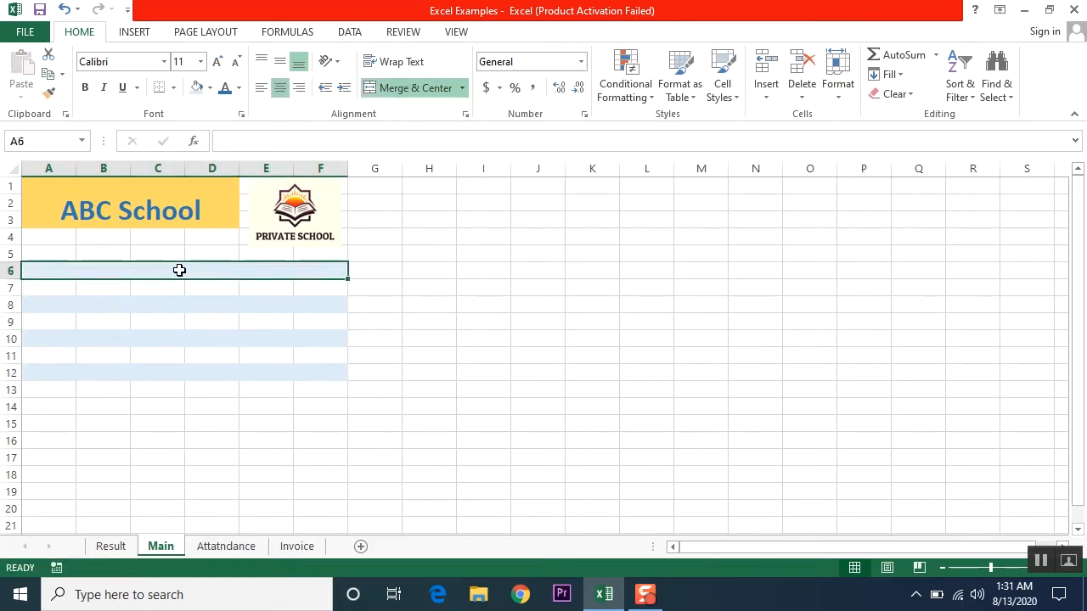
# - Move the logo to columns G–H and merge ABC School across A1:F3, middle-aligned
pyautogui.click(297, 210)
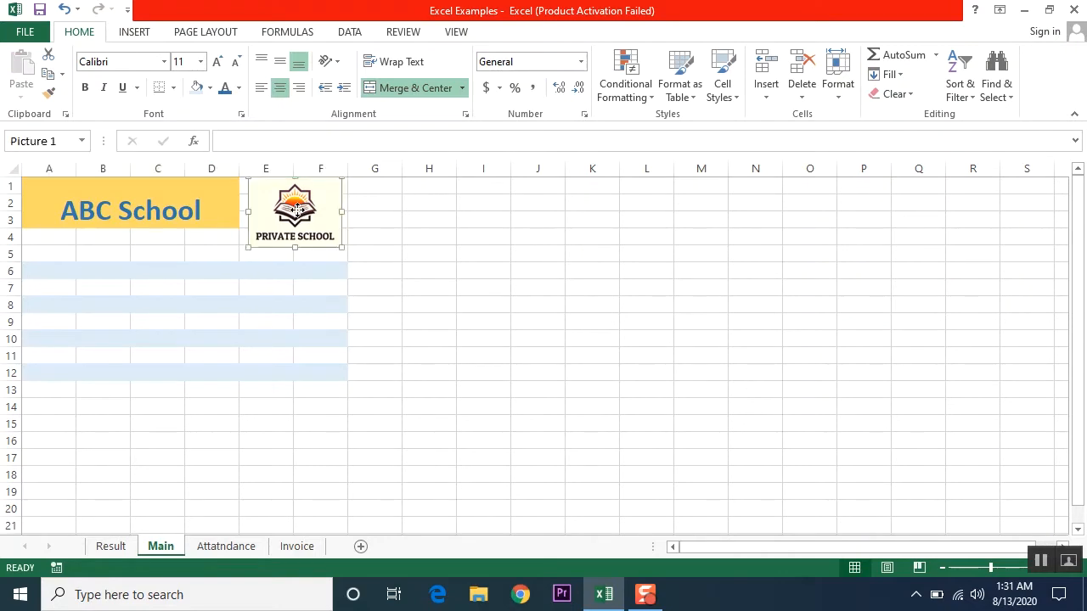
pyautogui.moveTo(296, 209); pyautogui.dragTo(412, 210)
pyautogui.click(153, 199)
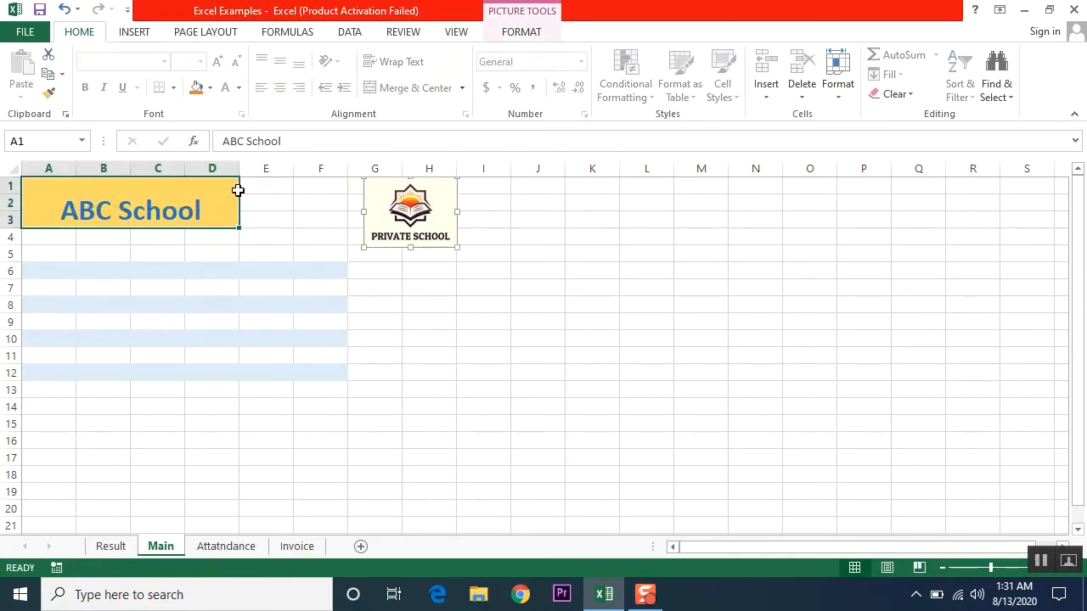
pyautogui.moveTo(237, 190); pyautogui.dragTo(303, 189)
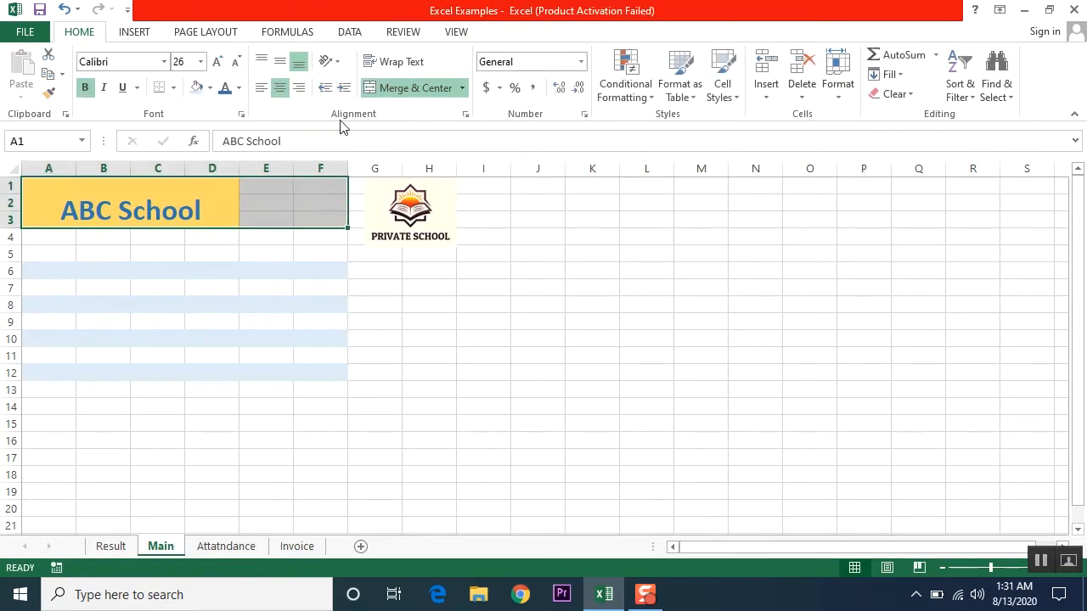
pyautogui.click(409, 89)
pyautogui.click(410, 89)
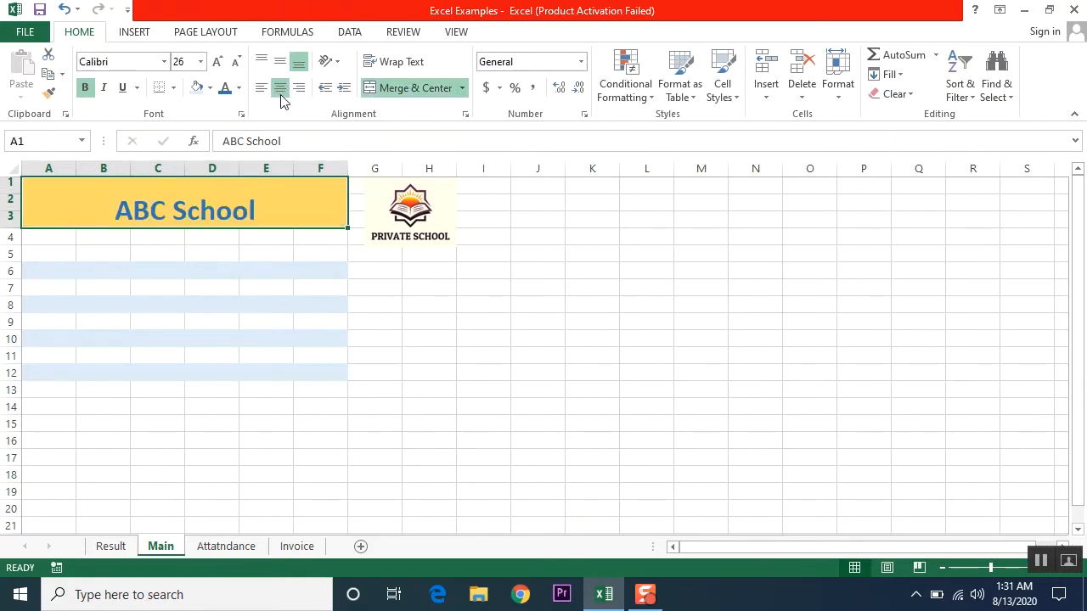
pyautogui.click(281, 62)
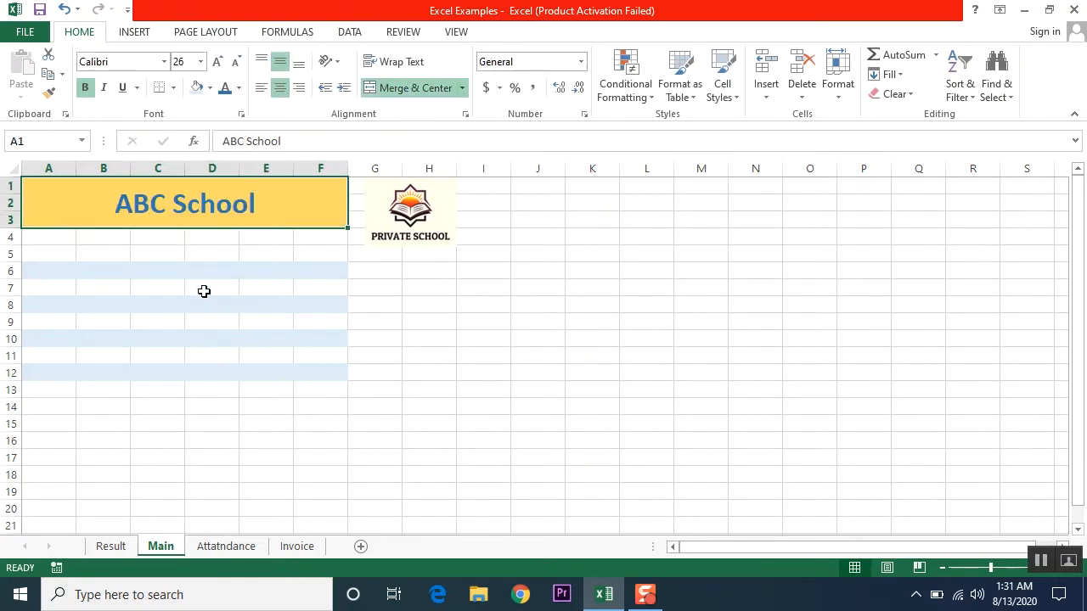
pyautogui.click(51, 270)
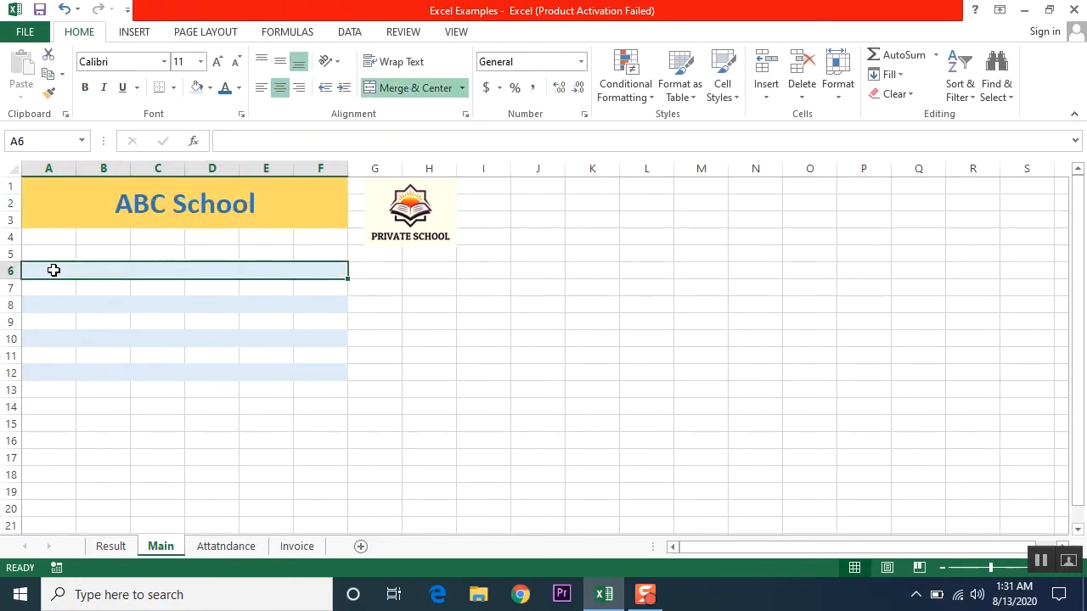
# - Apply All Borders to the light blue row 6 band A6:F6
pyautogui.click(174, 88)
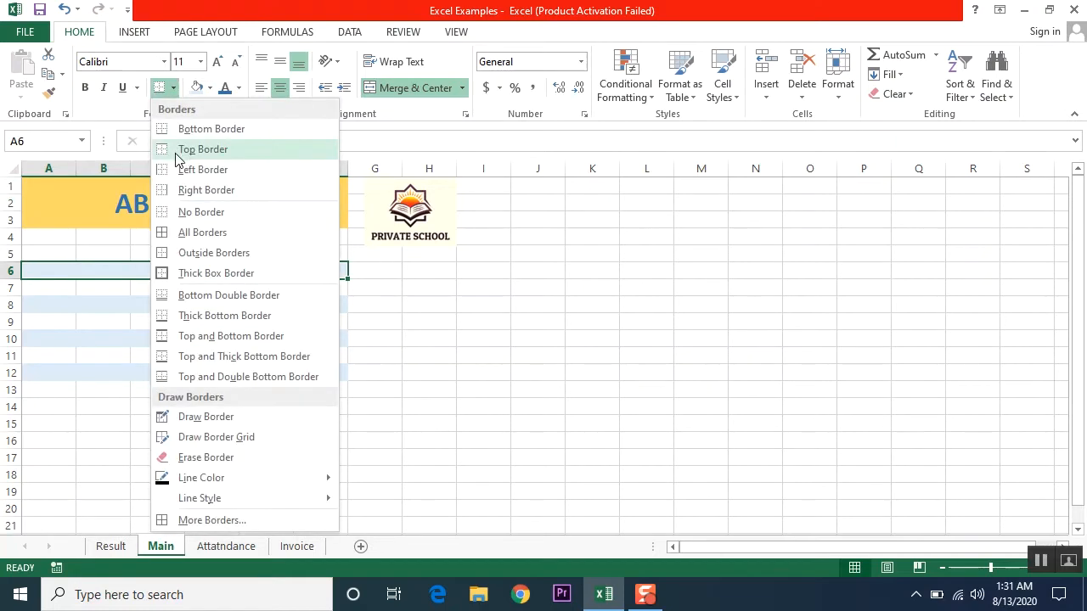
pyautogui.click(197, 233)
pyautogui.click(139, 307)
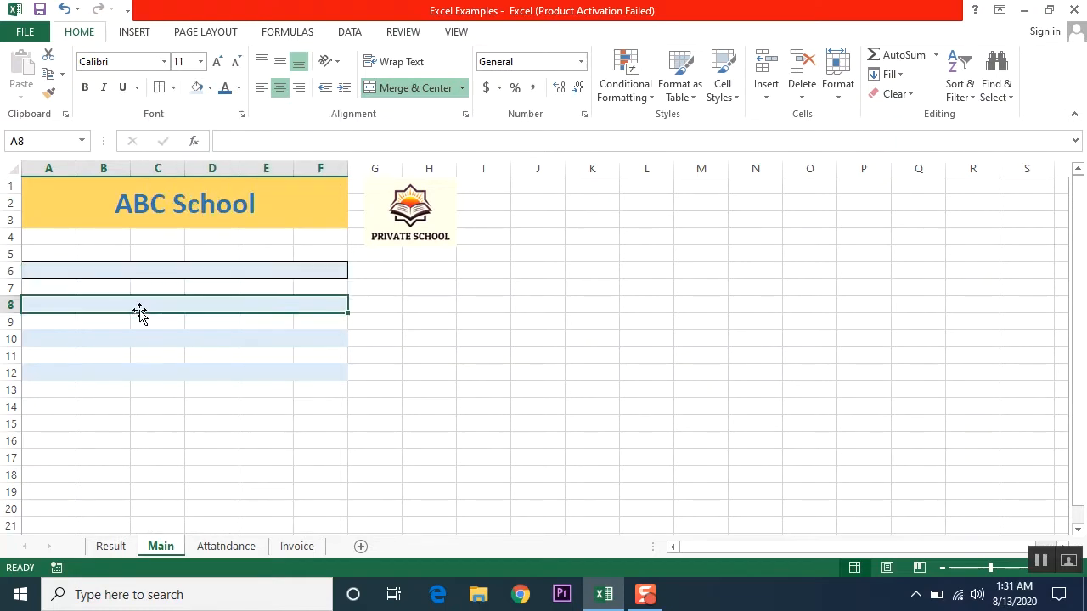
pyautogui.click(141, 267)
# - Copy the bordered band down into rows 8, 10 and 12
pyautogui.hotkey('ctrl', 'c')
pyautogui.press('Down')
pyautogui.press('Down')
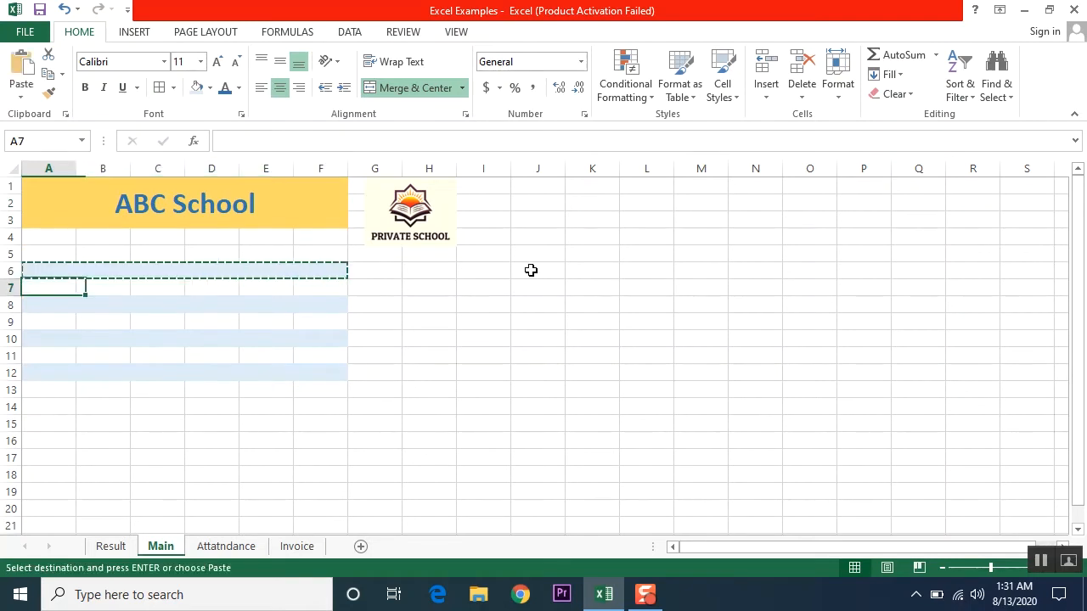
pyautogui.press('Return')
pyautogui.hotkey('ctrl', 'c')
pyautogui.press('Down')
pyautogui.press('Down')
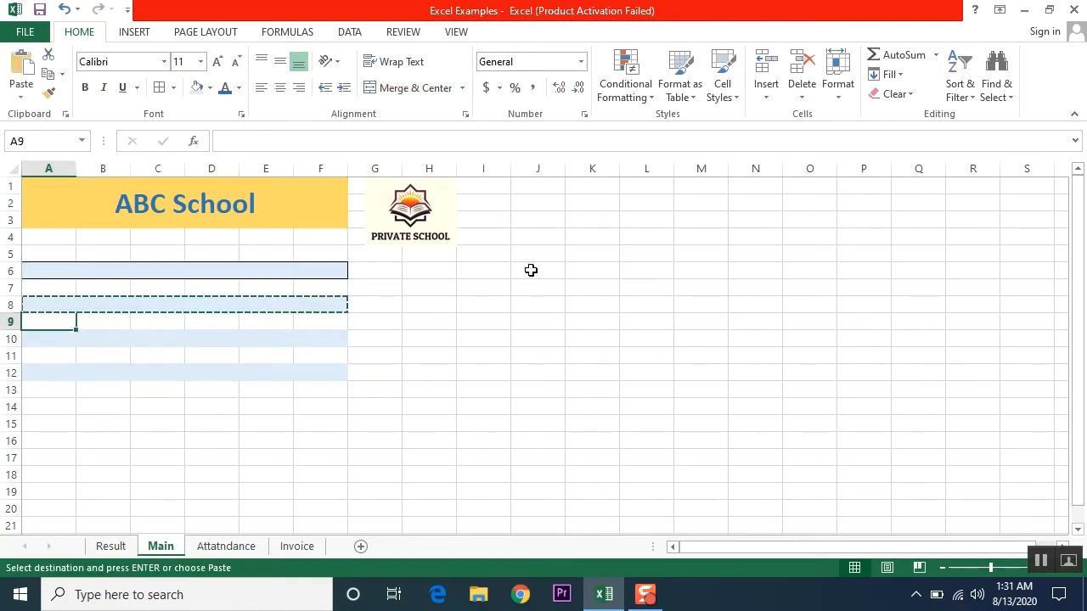
pyautogui.press('Return')
pyautogui.hotkey('ctrl', 'c')
pyautogui.press('Down')
pyautogui.press('Down')
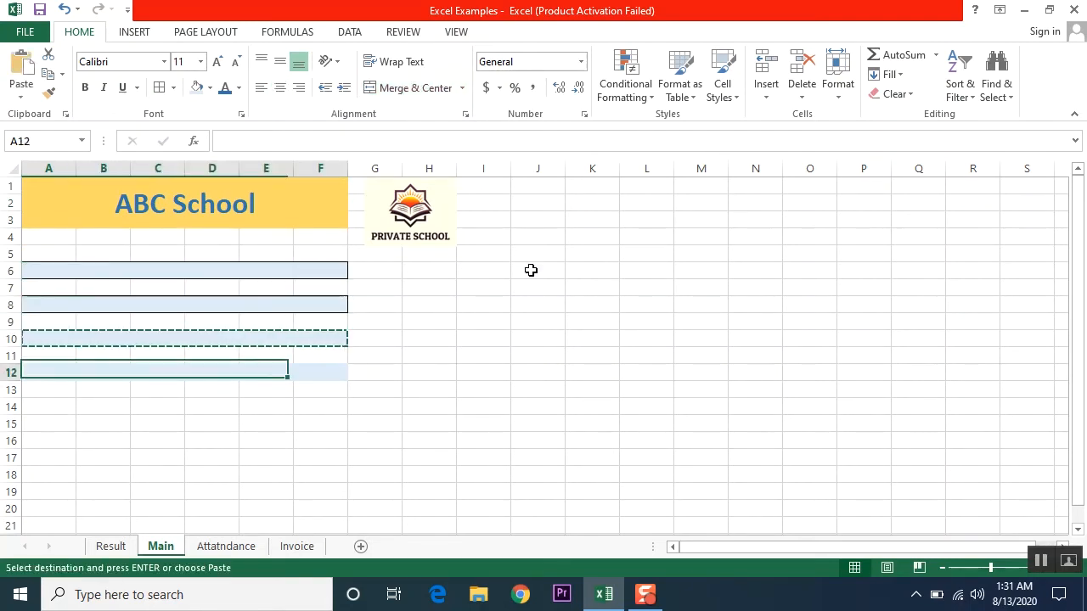
pyautogui.press('Return')
pyautogui.press('Up')
pyautogui.press('Up')
pyautogui.press('Up')
pyautogui.press('Up')
pyautogui.press('Up')
pyautogui.press('Up')
pyautogui.press('Up')
pyautogui.press('Up')
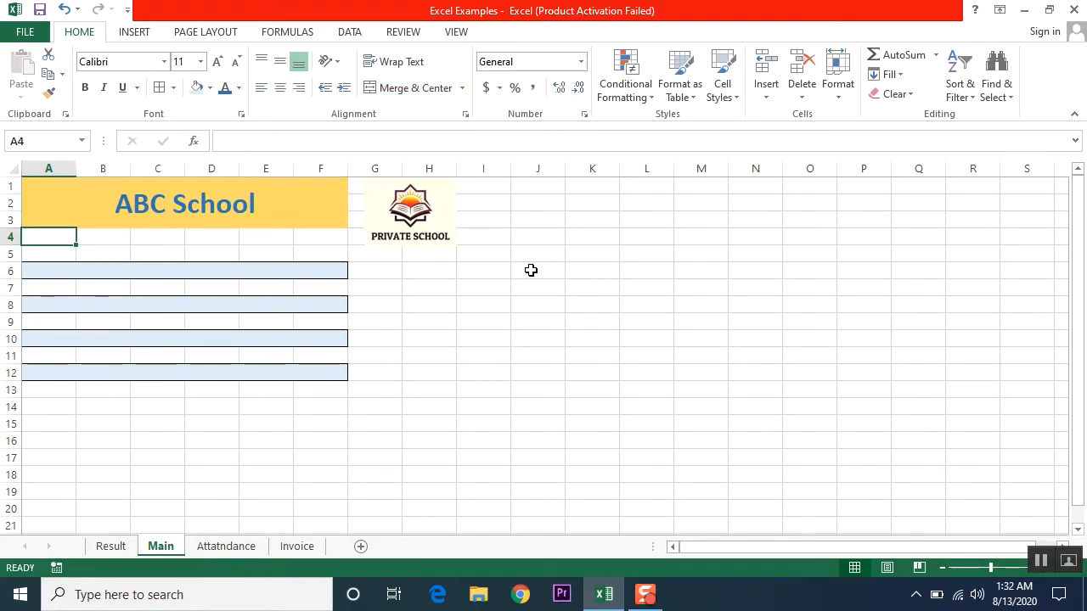
# - Save the workbook and nudge the logo left against the ABC School title
pyautogui.hotkey('ctrl', 's')
pyautogui.moveTo(409, 212); pyautogui.dragTo(392, 212)
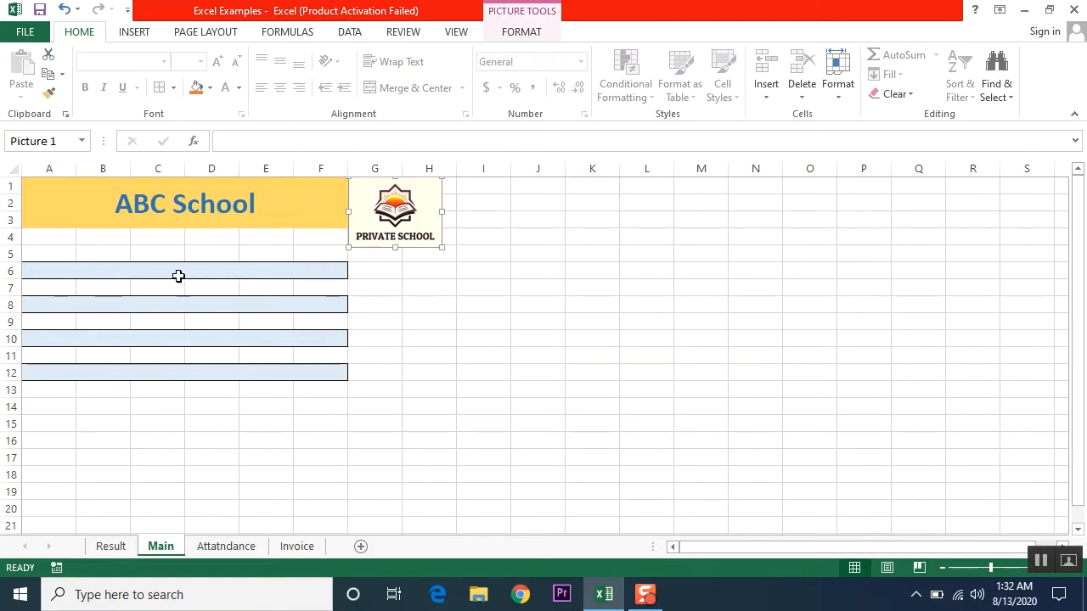
# - Enter 'Results' in the row 6 band and make it bold at 16 pt
pyautogui.click(178, 276)
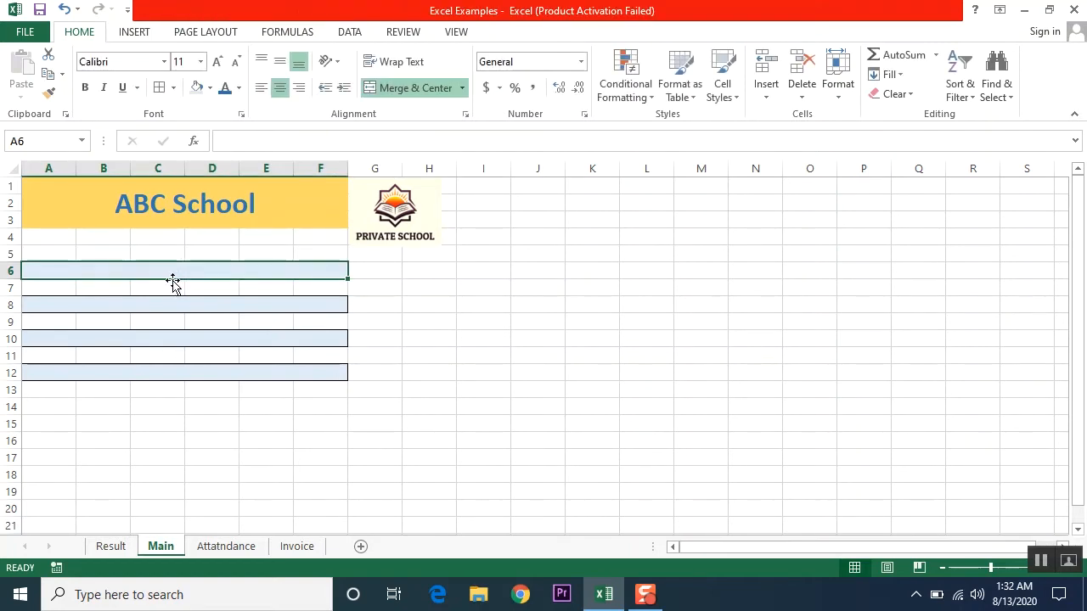
pyautogui.write('Re')
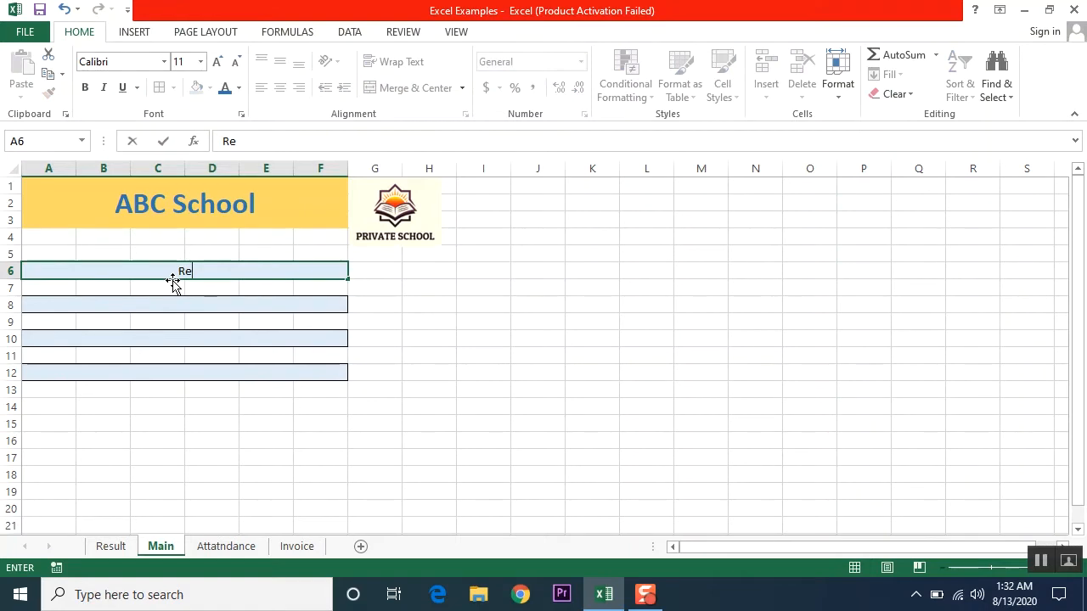
pyautogui.write('sults')
pyautogui.press('BackSpace')
pyautogui.press('BackSpace')
pyautogui.press('BackSpace')
pyautogui.write('lts')
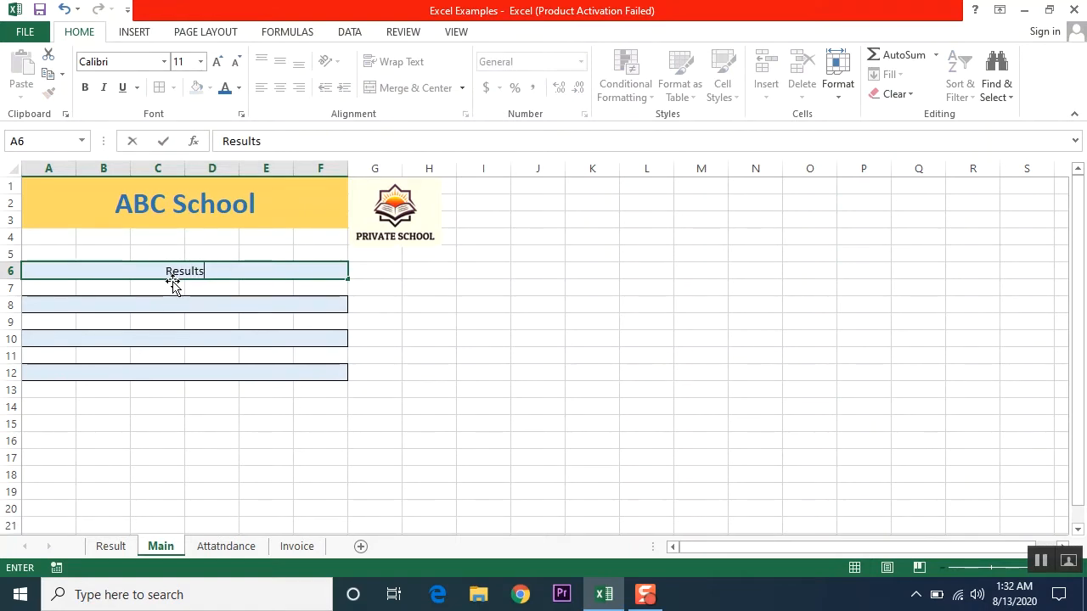
pyautogui.press('Return')
pyautogui.click(184, 304)
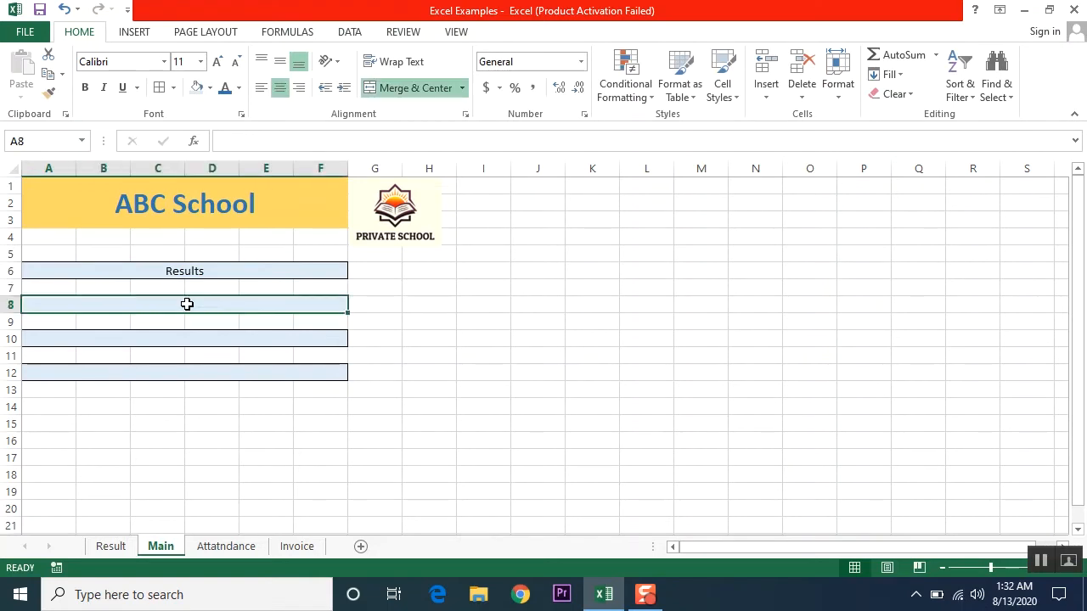
pyautogui.click(183, 266)
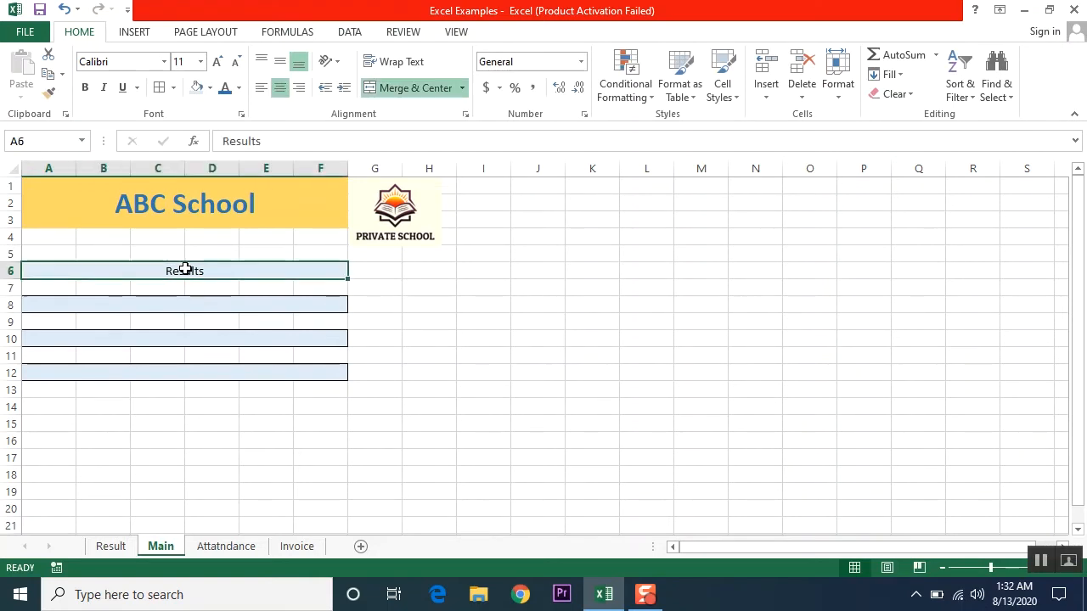
pyautogui.click(217, 62)
pyautogui.click(217, 62)
pyautogui.click(217, 62)
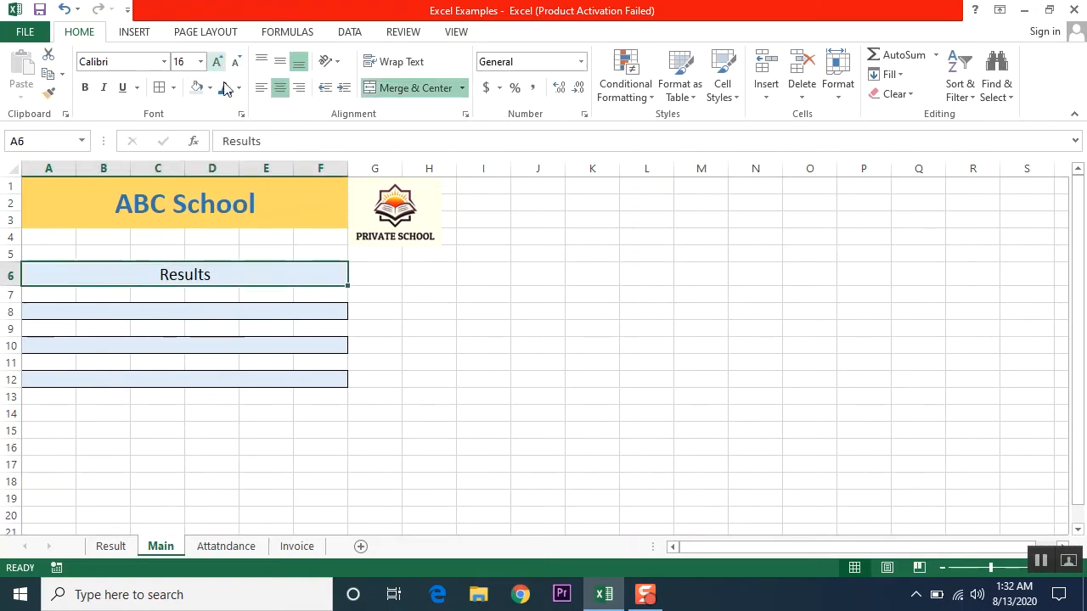
pyautogui.click(85, 87)
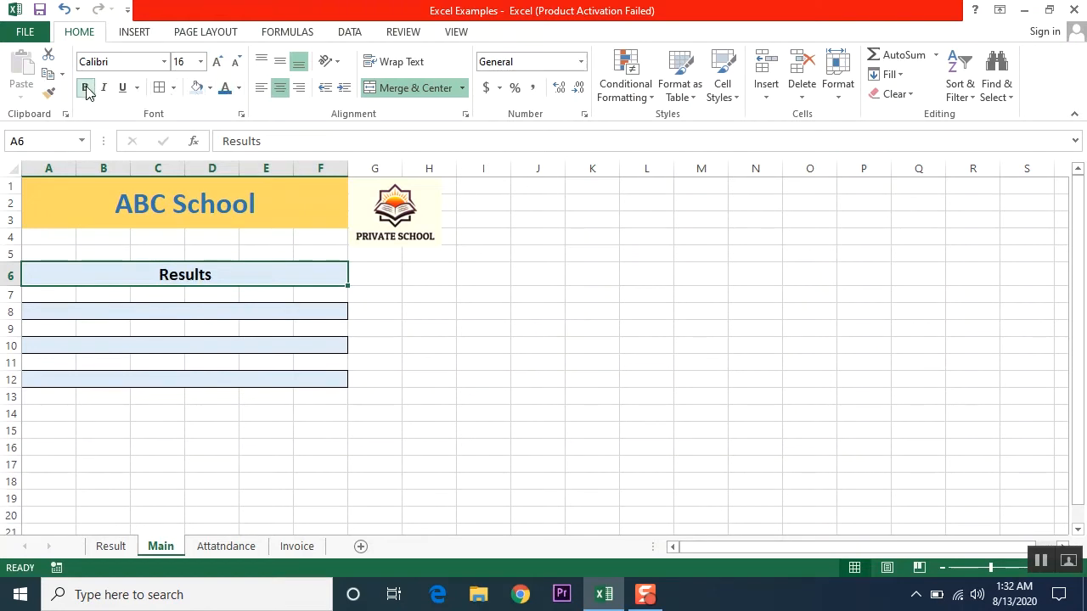
# - Label the row 8 band 'Attandance' and the row 10 band 'Invoice'
pyautogui.click(195, 313)
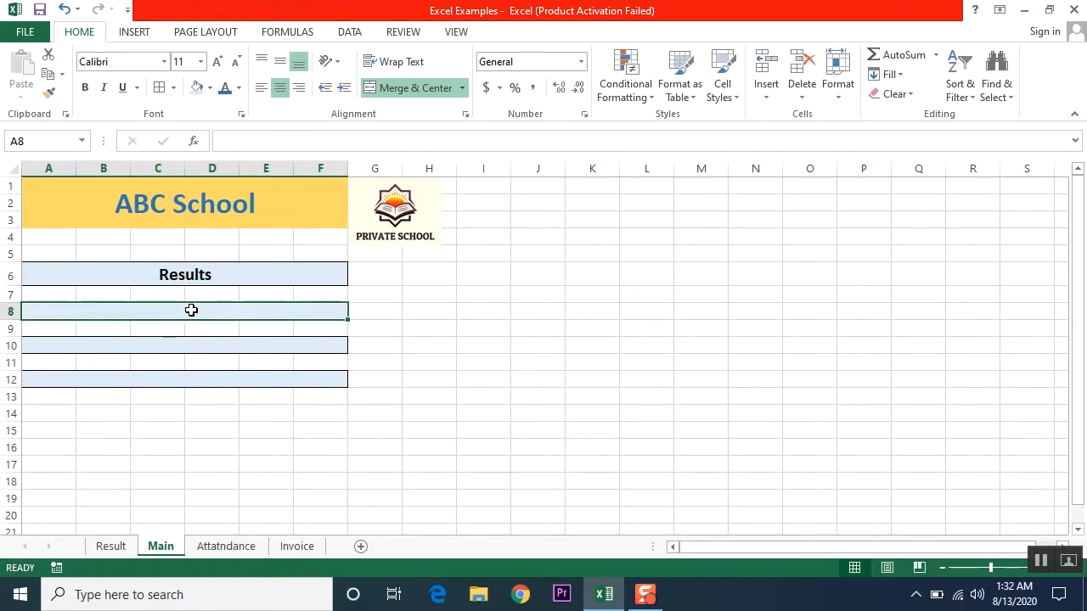
pyautogui.write('A')
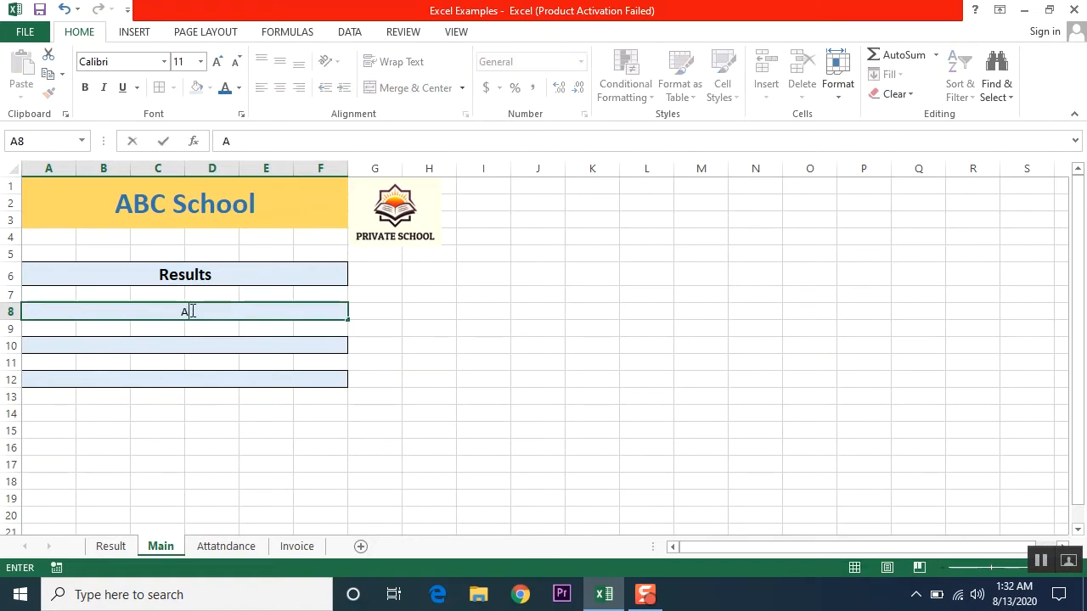
pyautogui.write('ttandance')
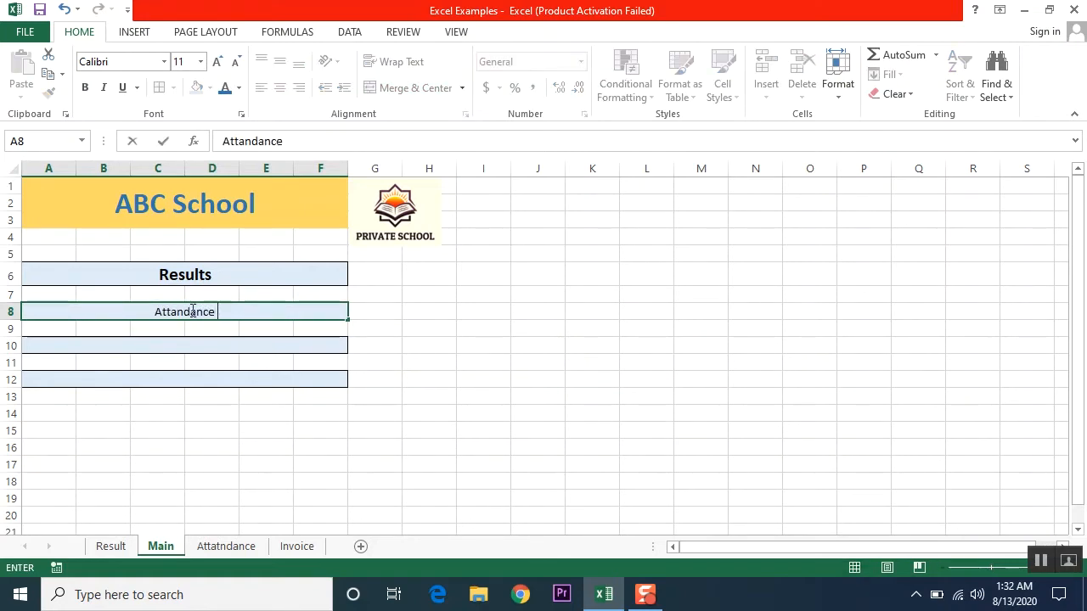
pyautogui.write(' Sheet')
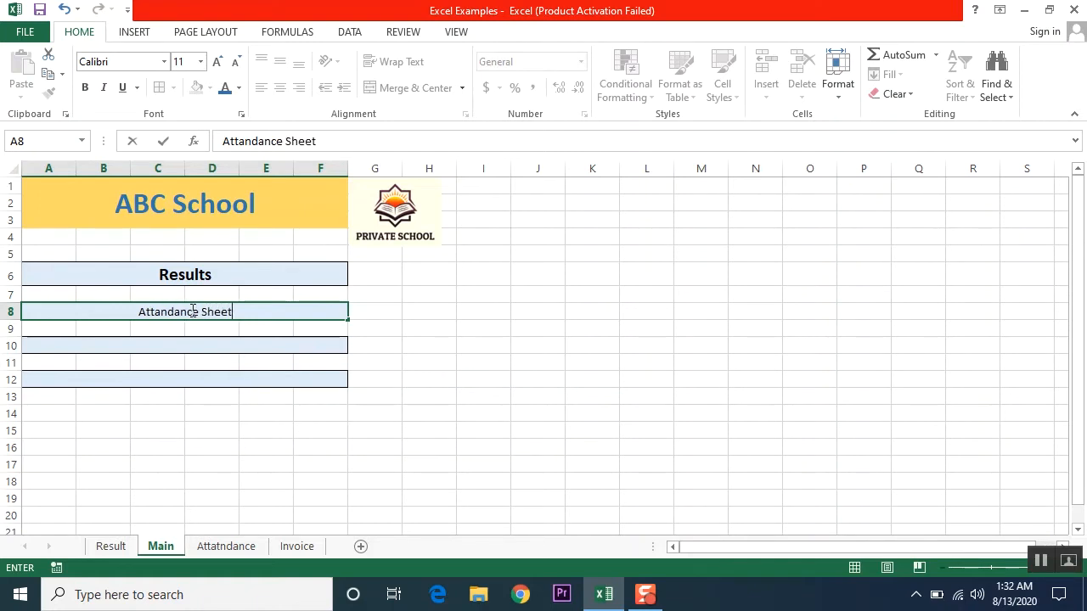
pyautogui.press('BackSpace')
pyautogui.press('BackSpace')
pyautogui.press('BackSpace')
pyautogui.press('BackSpace')
pyautogui.press('BackSpace')
pyautogui.press('BackSpace')
pyautogui.press('Return')
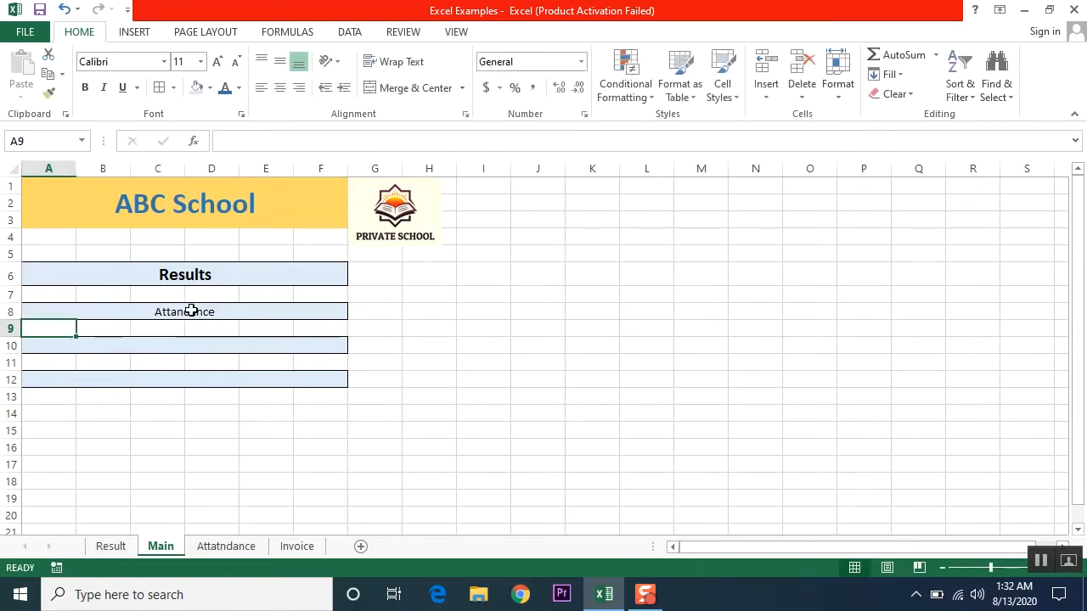
pyautogui.click(196, 340)
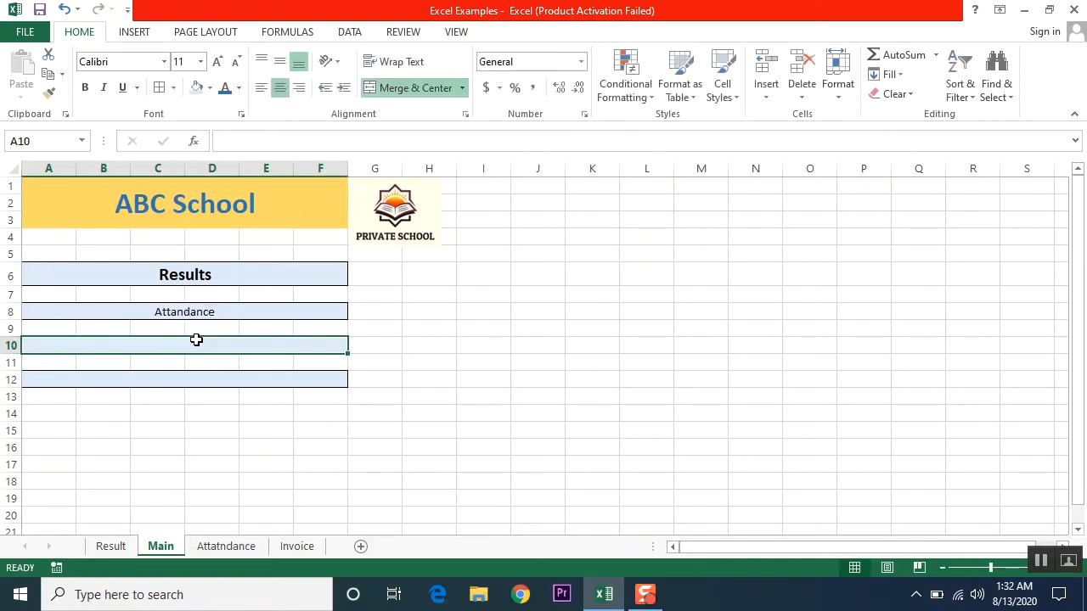
pyautogui.write('Invoice')
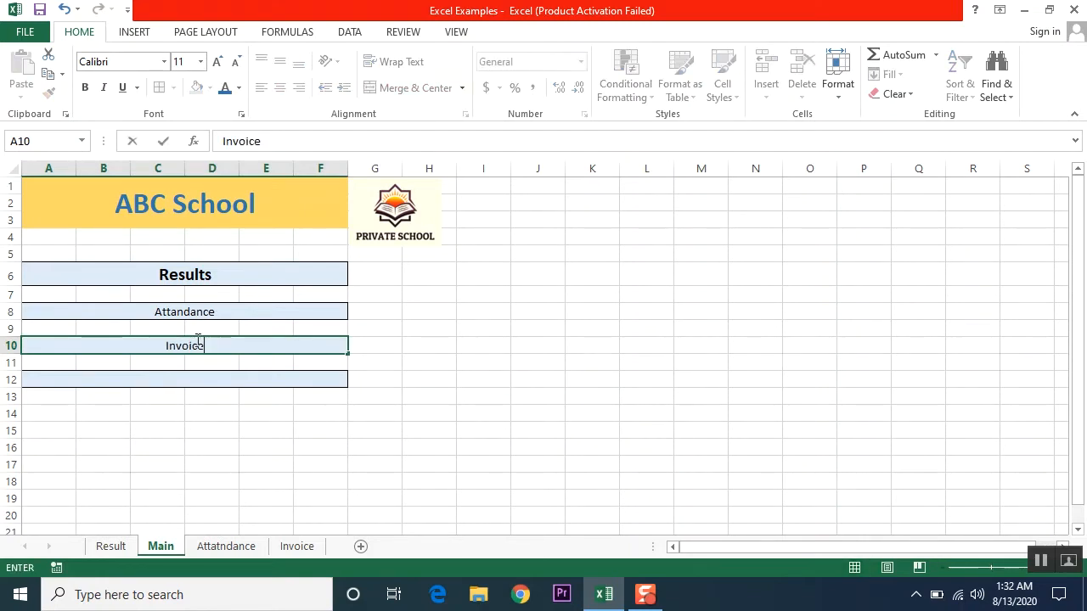
pyautogui.press('Return')
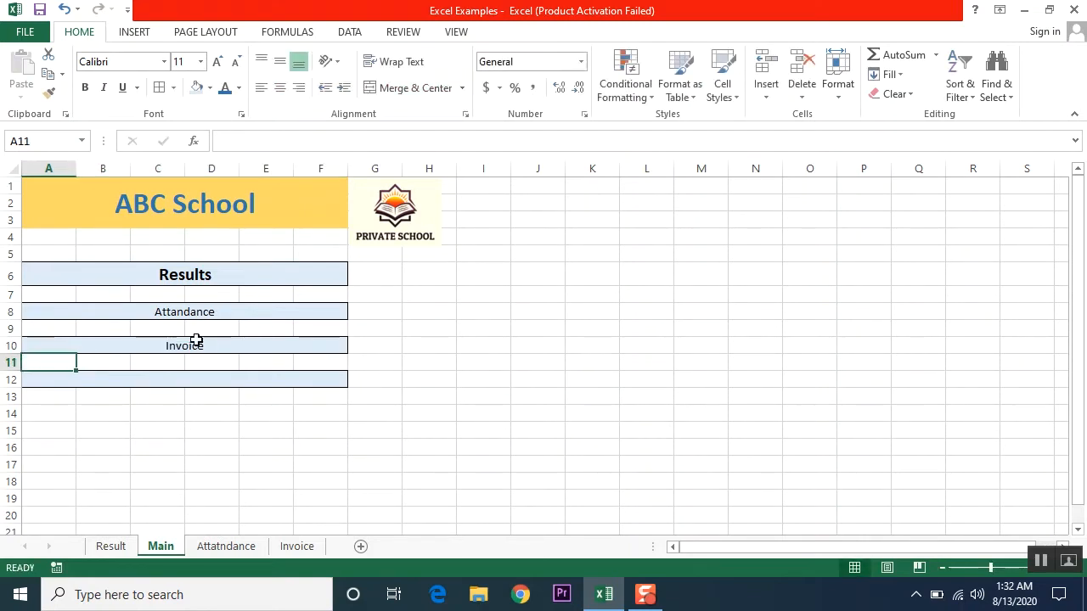
pyautogui.click(182, 378)
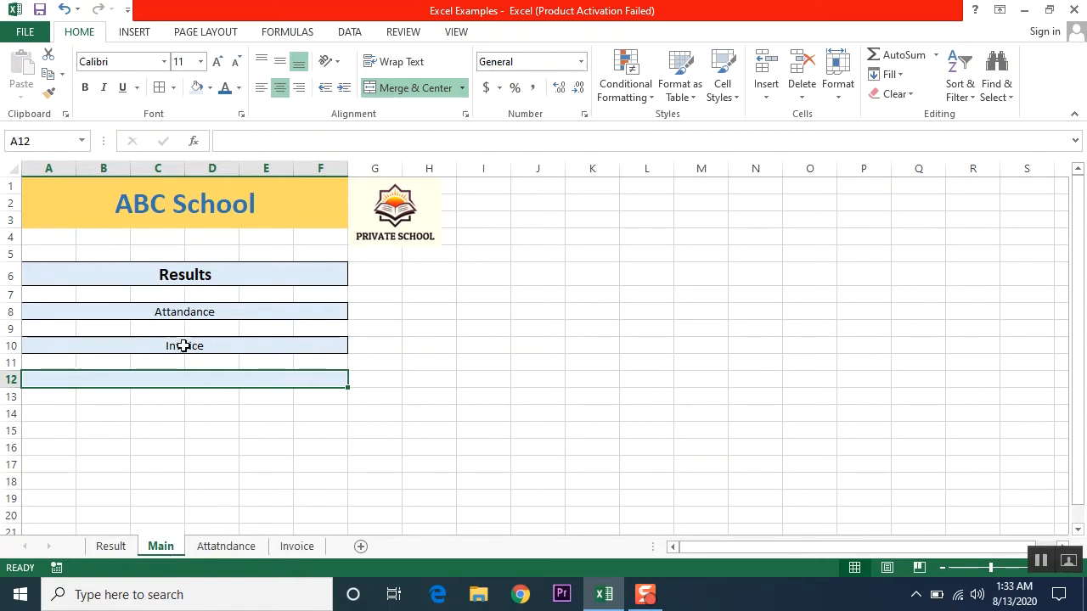
pyautogui.click(170, 275)
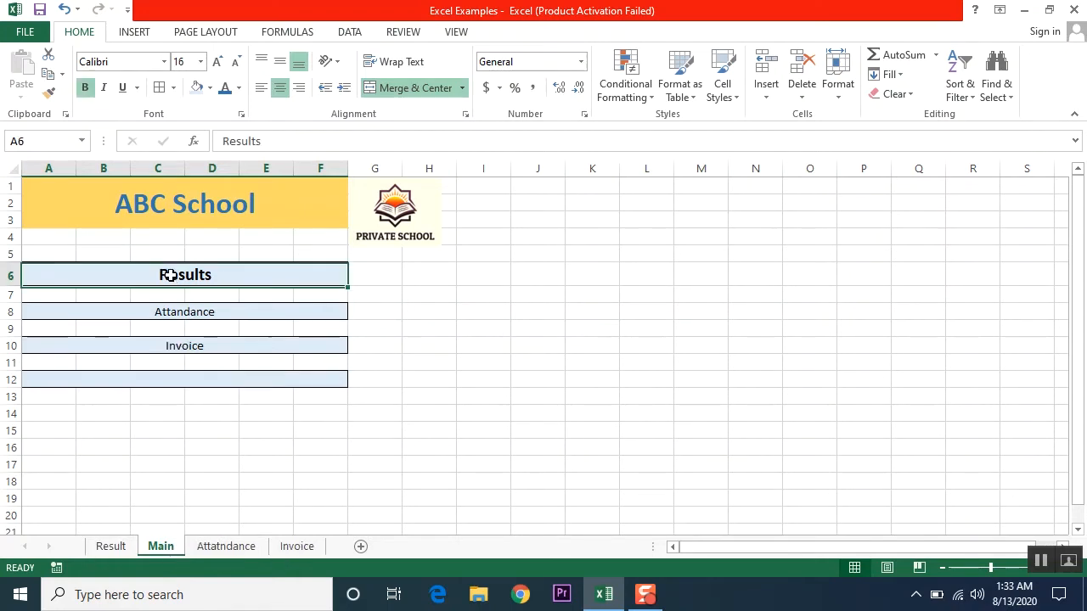
# - Format Paint the Results style onto Attandance and Invoice
pyautogui.click(49, 93)
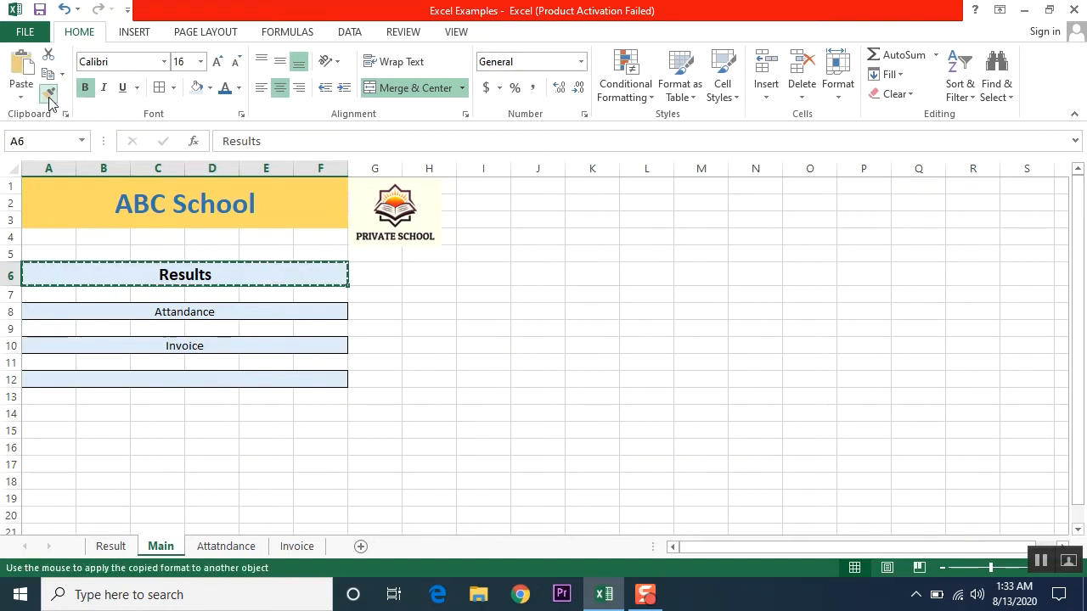
pyautogui.click(178, 310)
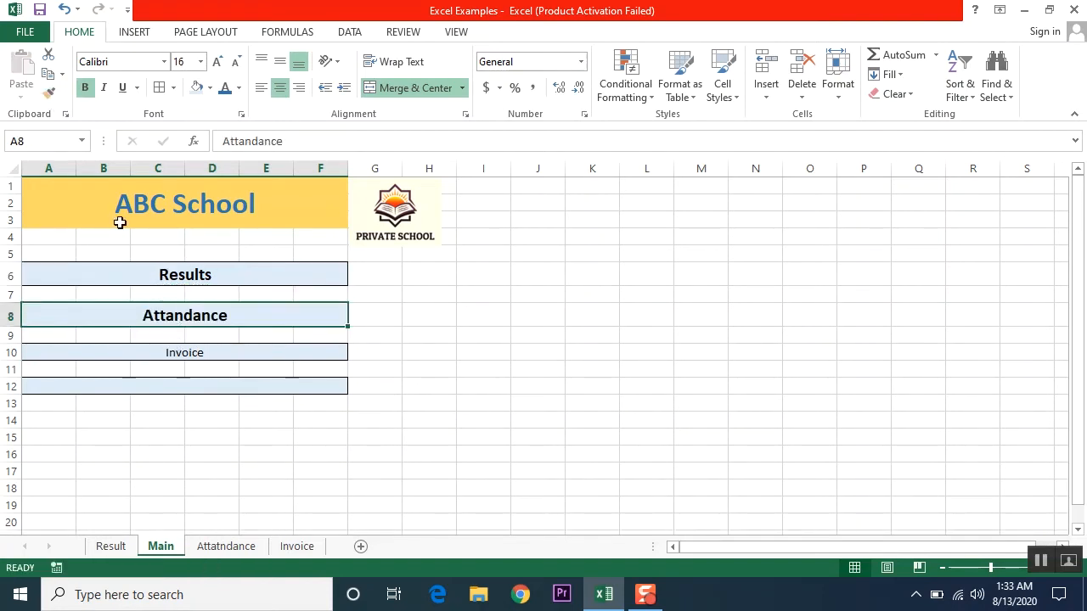
pyautogui.click(50, 93)
pyautogui.click(162, 351)
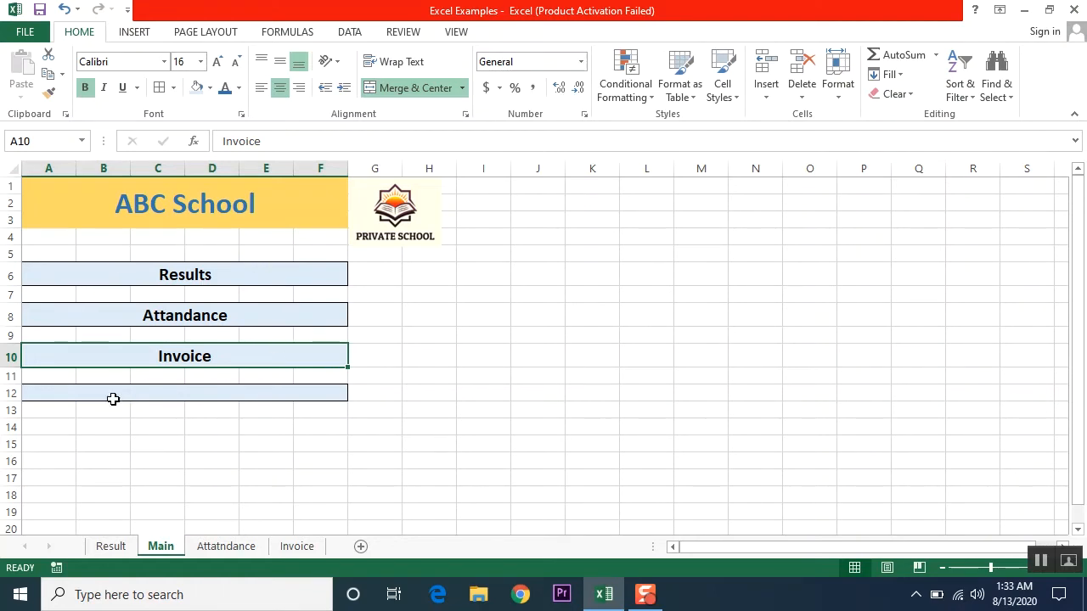
# - Enter 'Go To Web' in row 12 and give it Invoice's bold 16 pt style
pyautogui.click(186, 396)
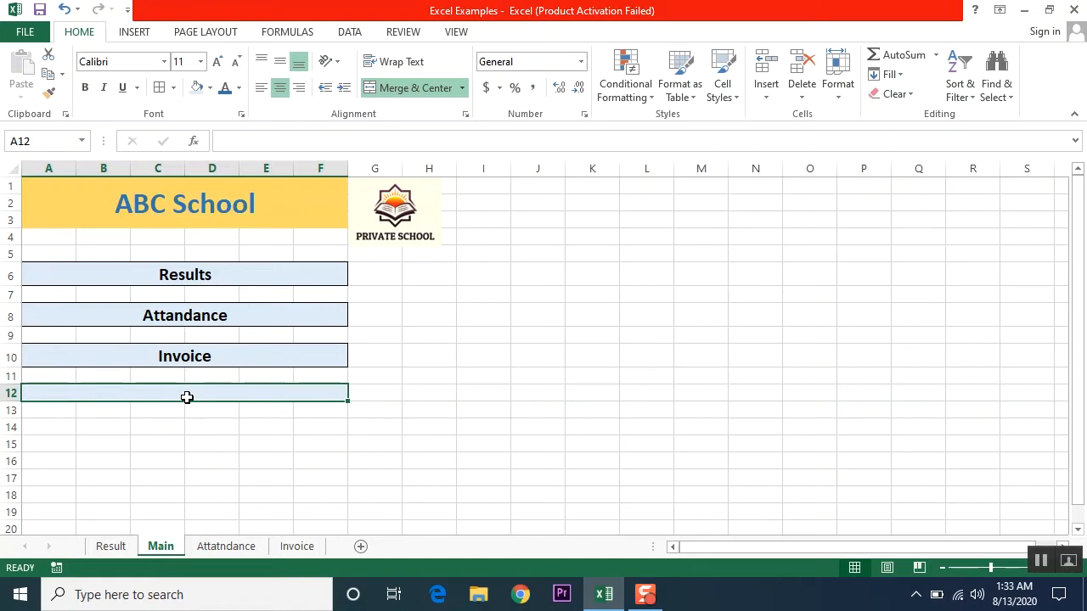
pyautogui.write('Go To')
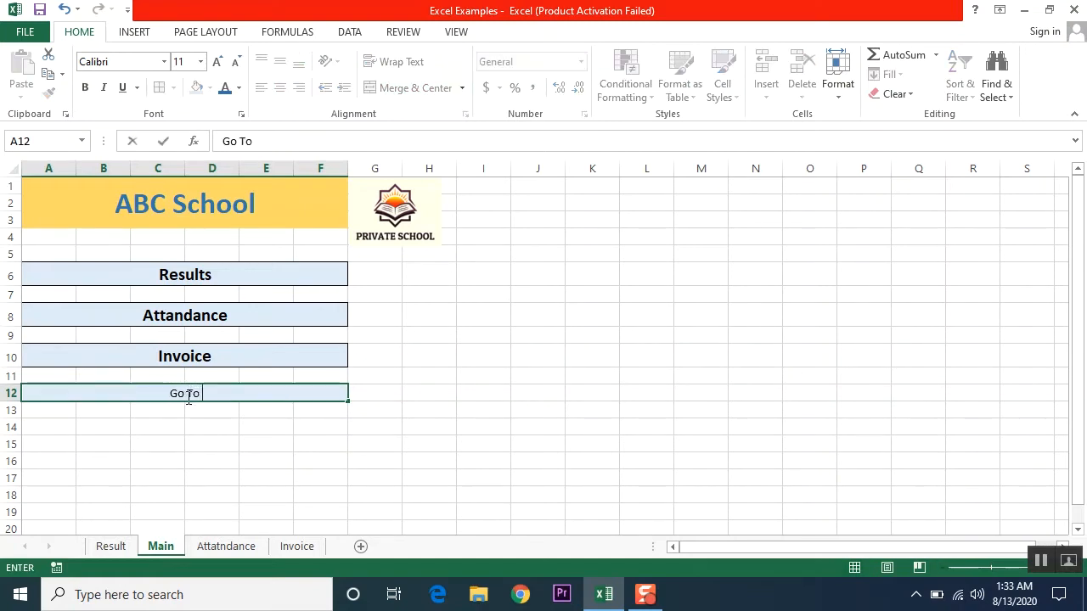
pyautogui.write(' WEb')
pyautogui.press('Return')
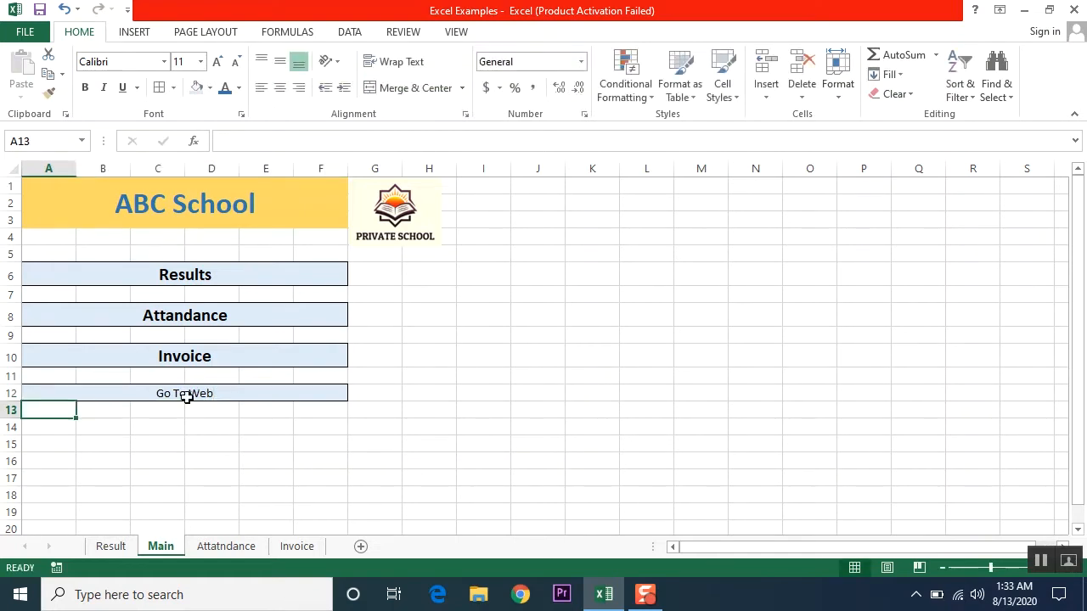
pyautogui.click(186, 397)
pyautogui.click(191, 359)
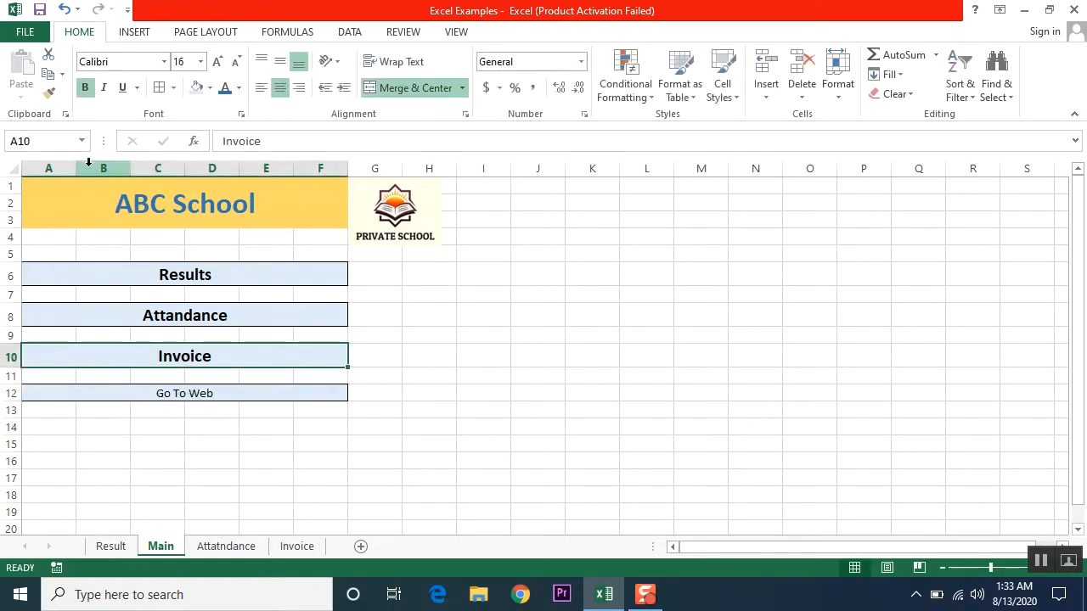
pyautogui.click(49, 94)
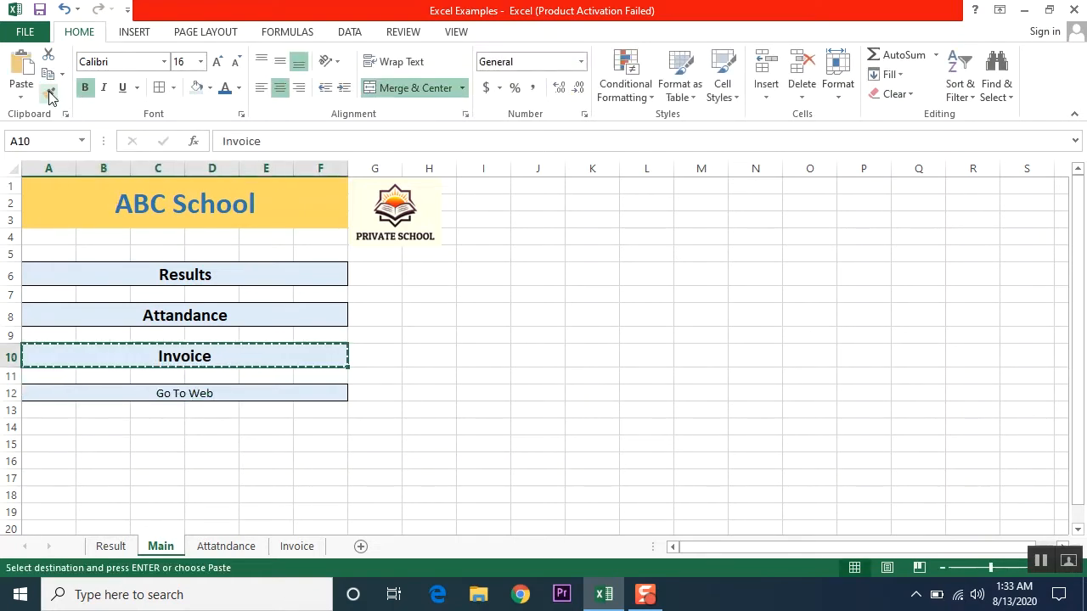
pyautogui.click(189, 395)
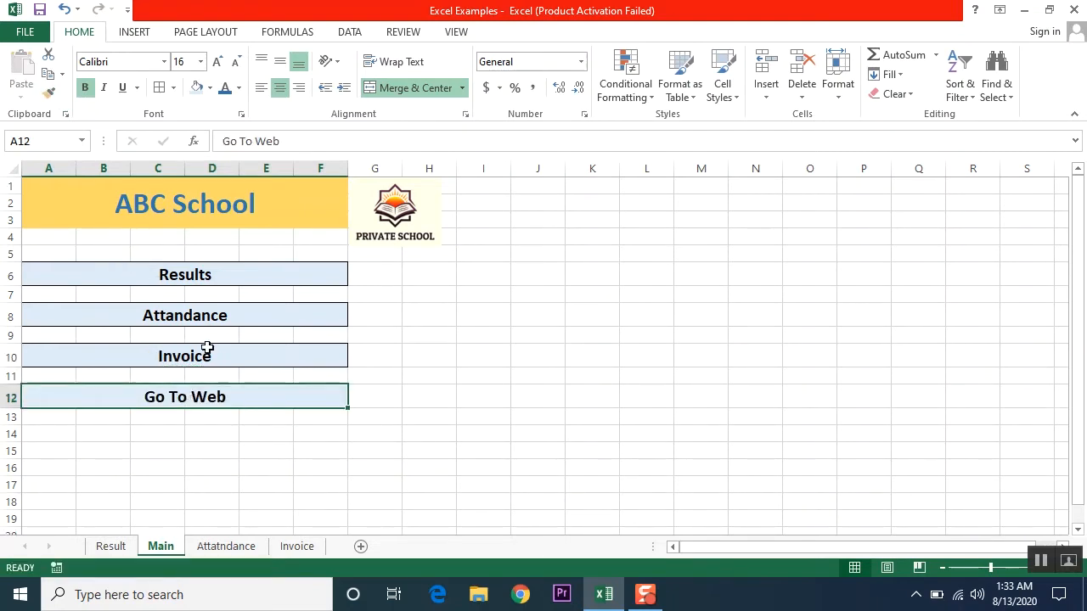
# - Move the Result sheet tab to just after Main, then return to Main
pyautogui.click(128, 549)
pyautogui.moveTo(134, 553); pyautogui.dragTo(185, 552)
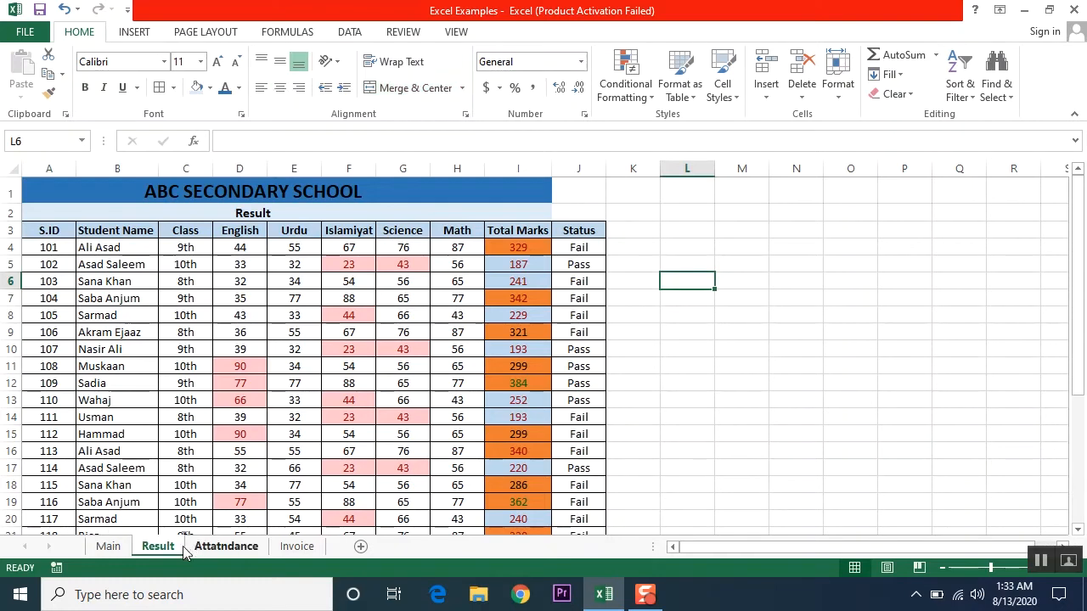
pyautogui.click(114, 548)
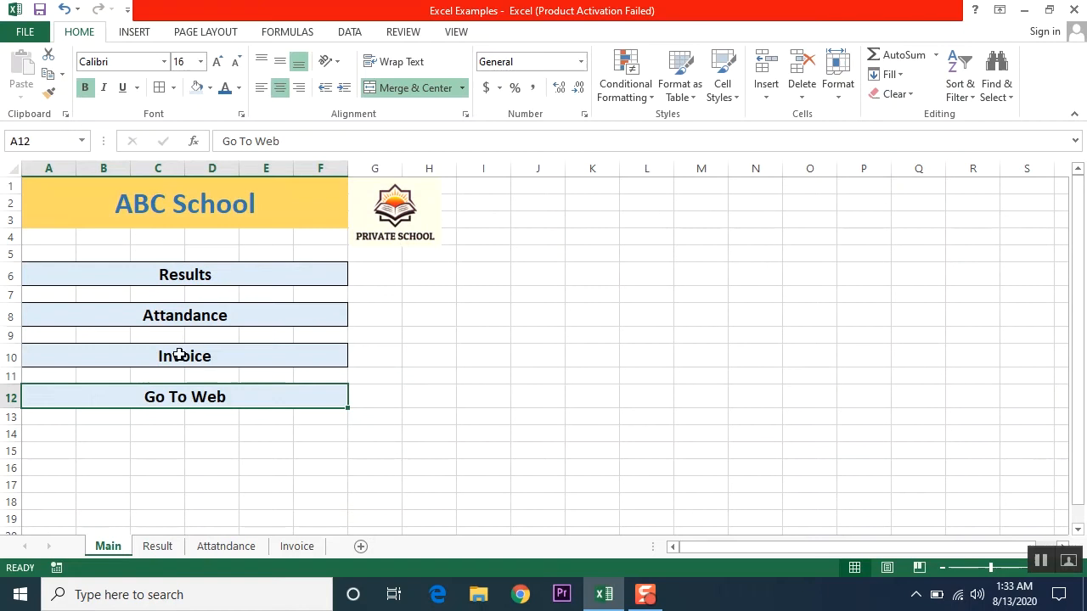
# - Check the Results, Attandance, Invoice and Go To Web menu cells
pyautogui.click(183, 278)
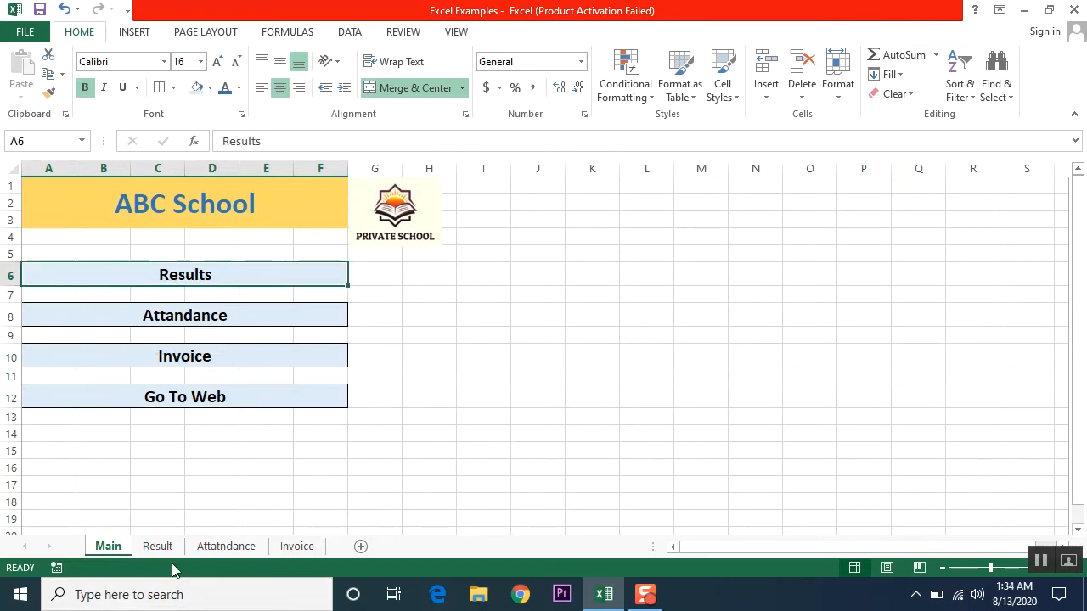
pyautogui.click(191, 317)
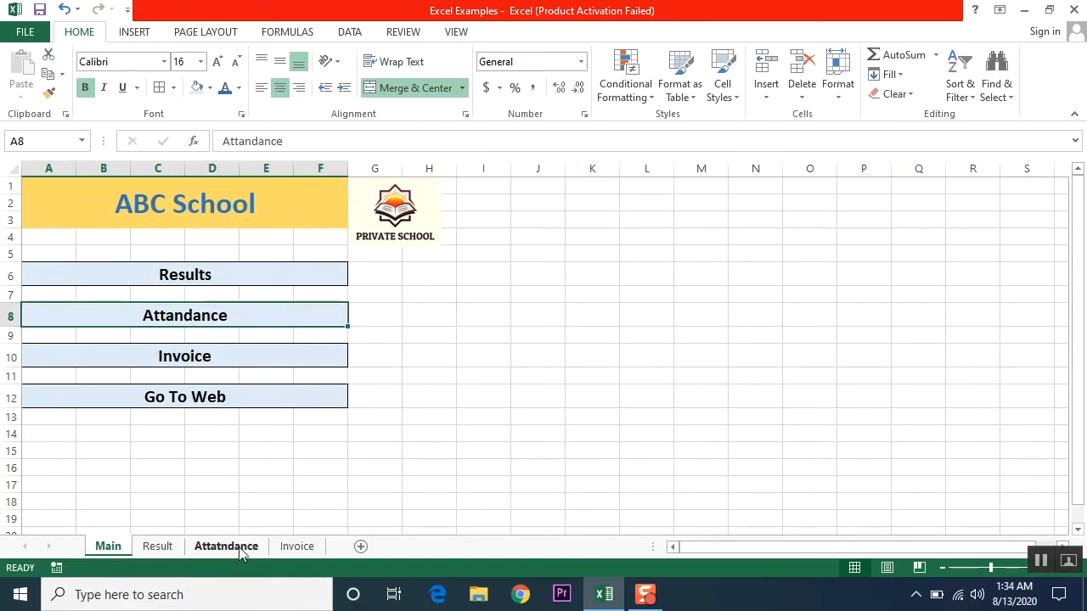
pyautogui.click(199, 358)
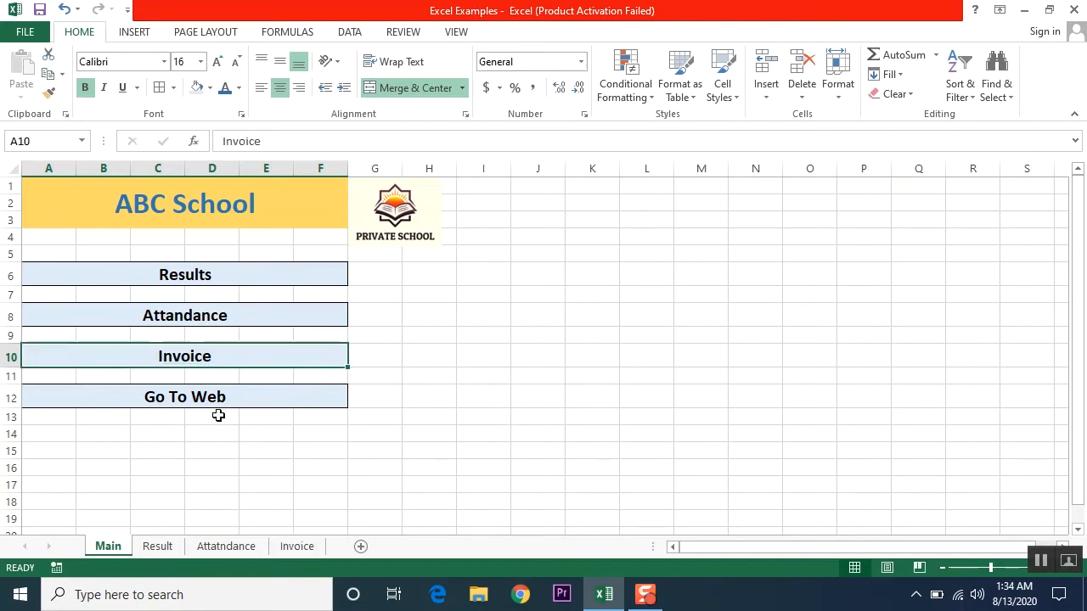
pyautogui.click(189, 393)
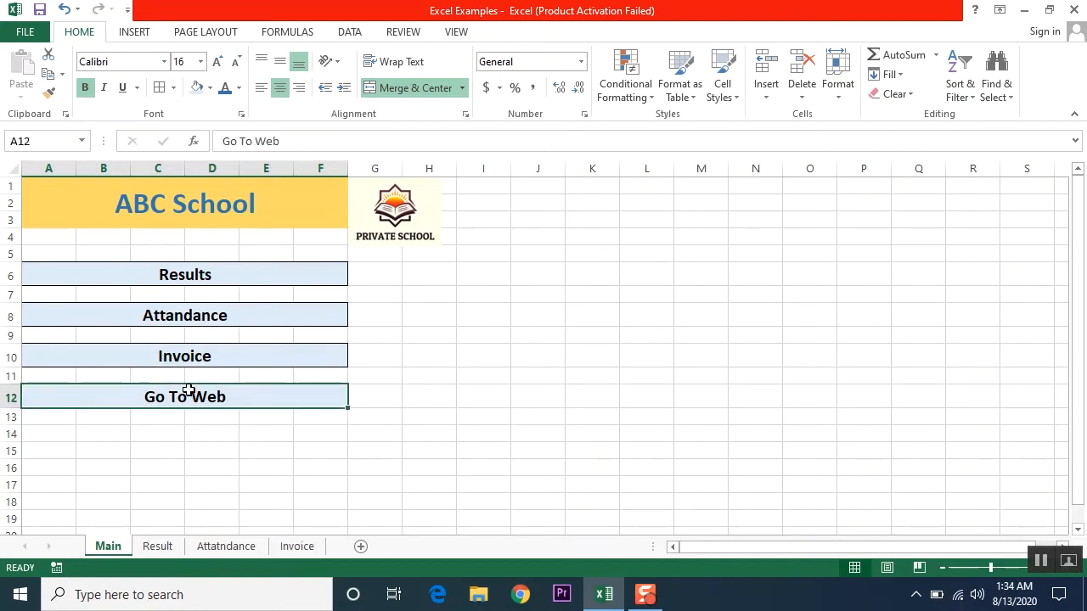
pyautogui.rightClick(78, 398)
pyautogui.hotkey('ctrl', 'c')
pyautogui.press('Down')
pyautogui.press('Down')
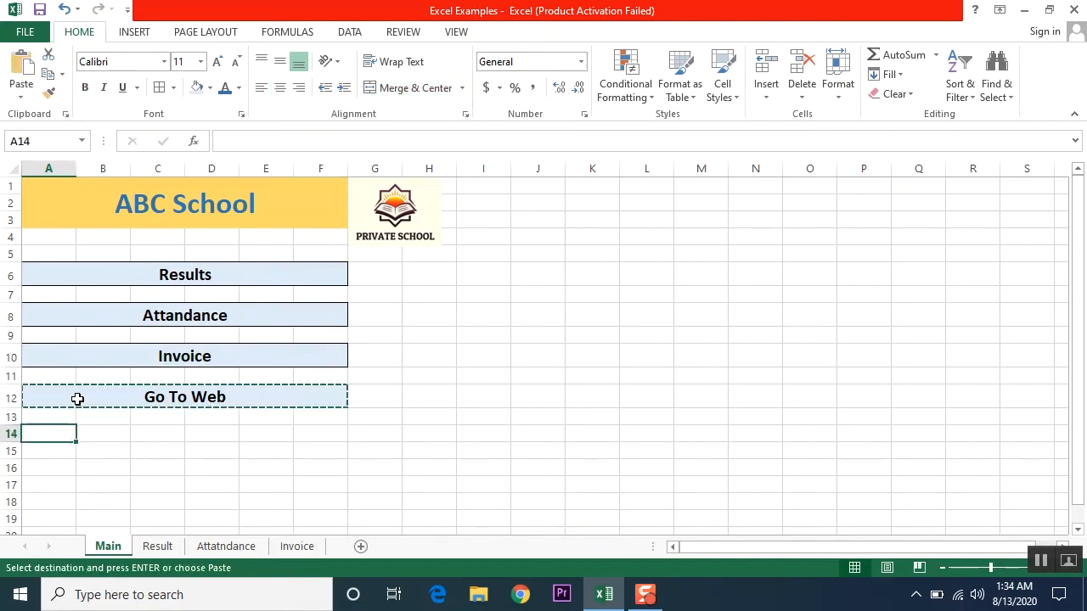
pyautogui.press('Return')
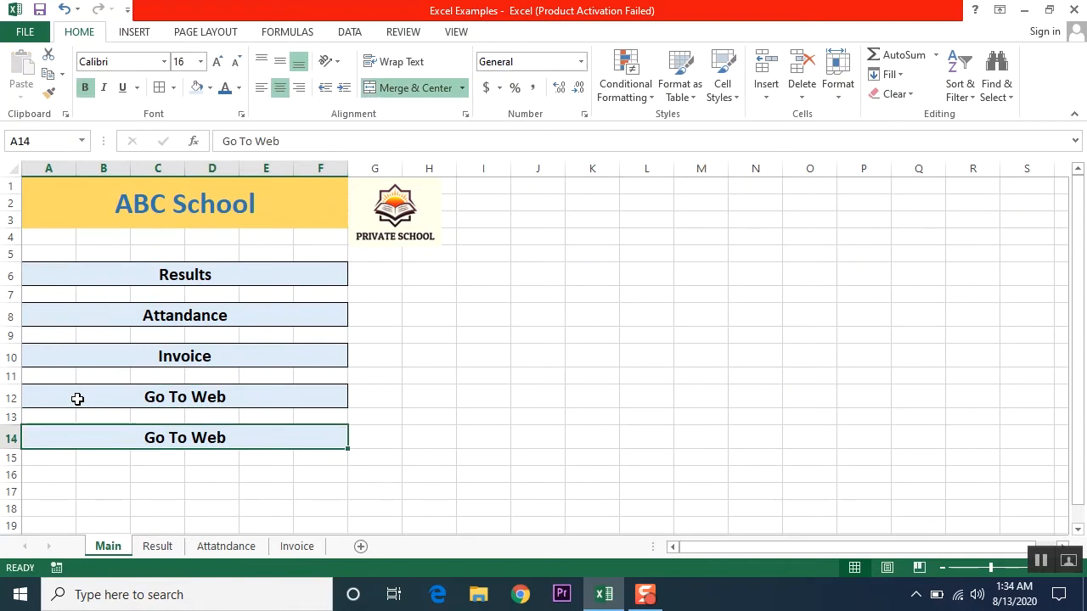
pyautogui.press('F2')
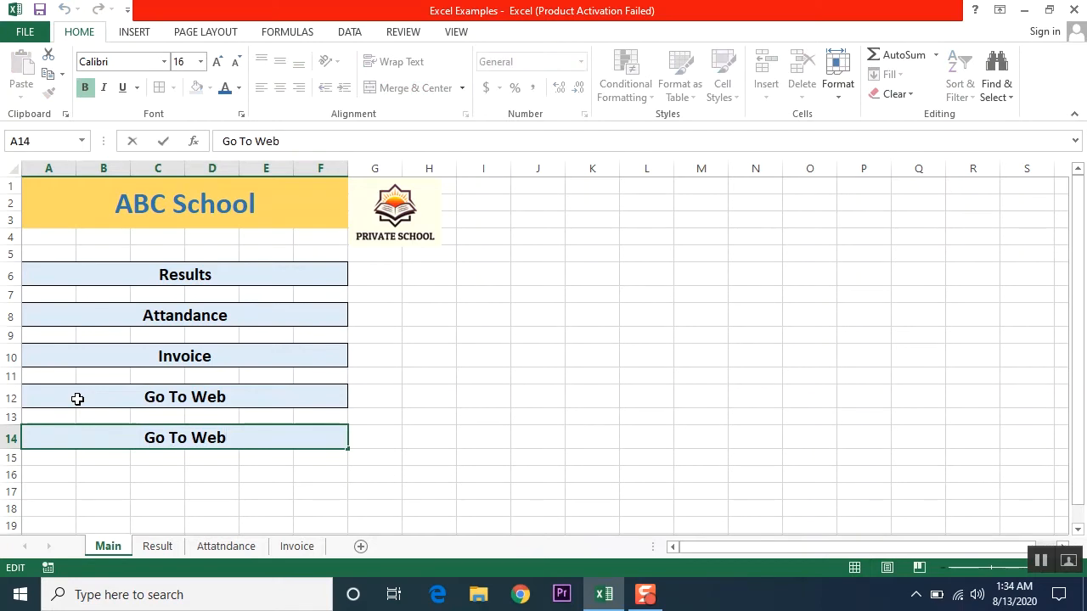
pyautogui.press('BackSpace')
pyautogui.press('BackSpace')
pyautogui.press('BackSpace')
pyautogui.press('BackSpace')
pyautogui.write('My Channel')
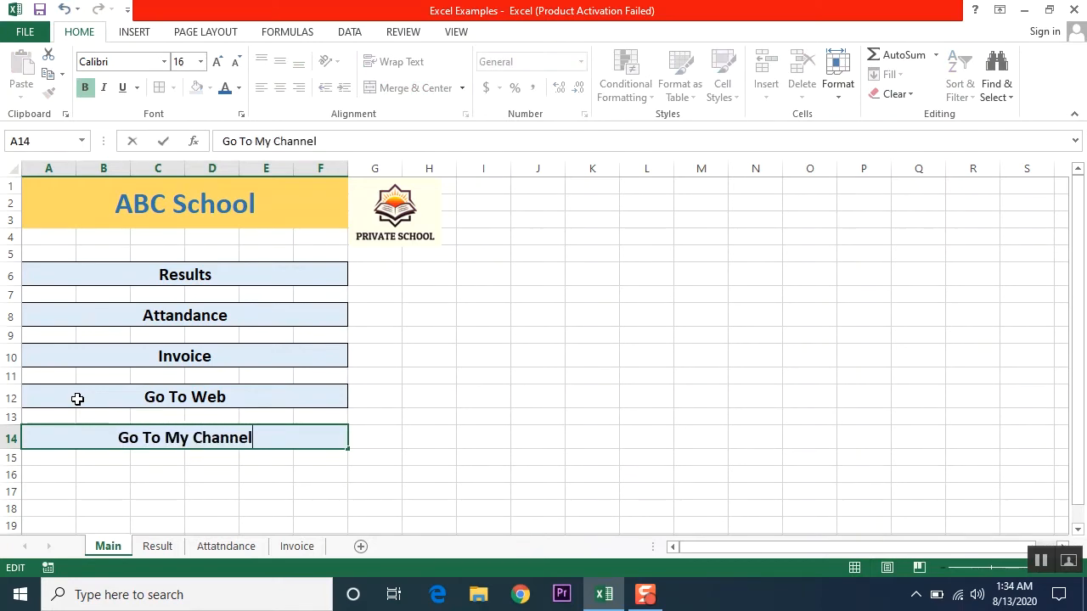
pyautogui.press('Return')
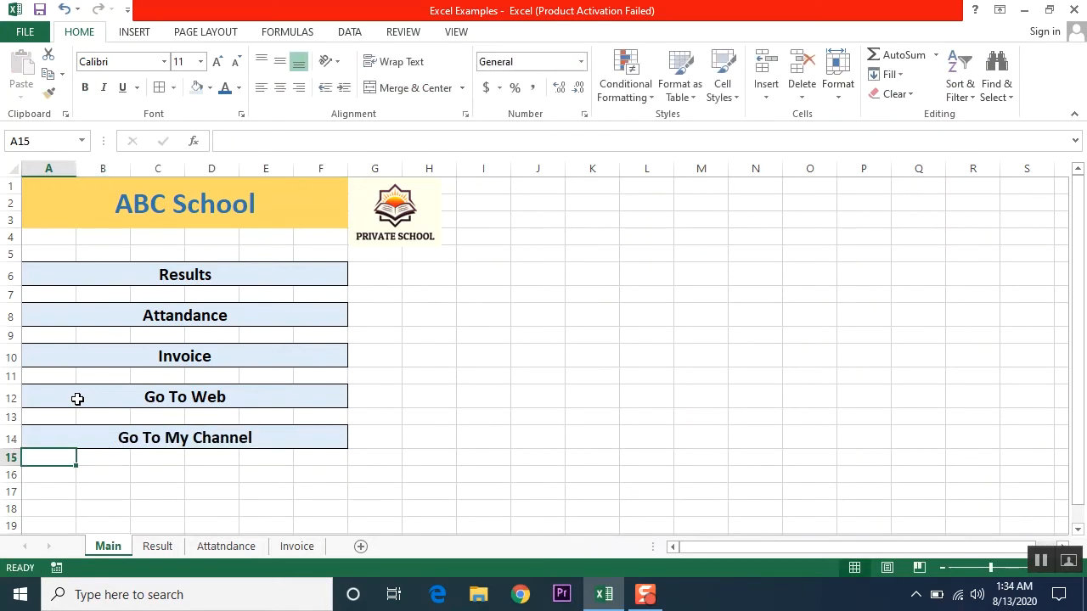
pyautogui.press('Down')
pyautogui.press('Up')
pyautogui.press('Up')
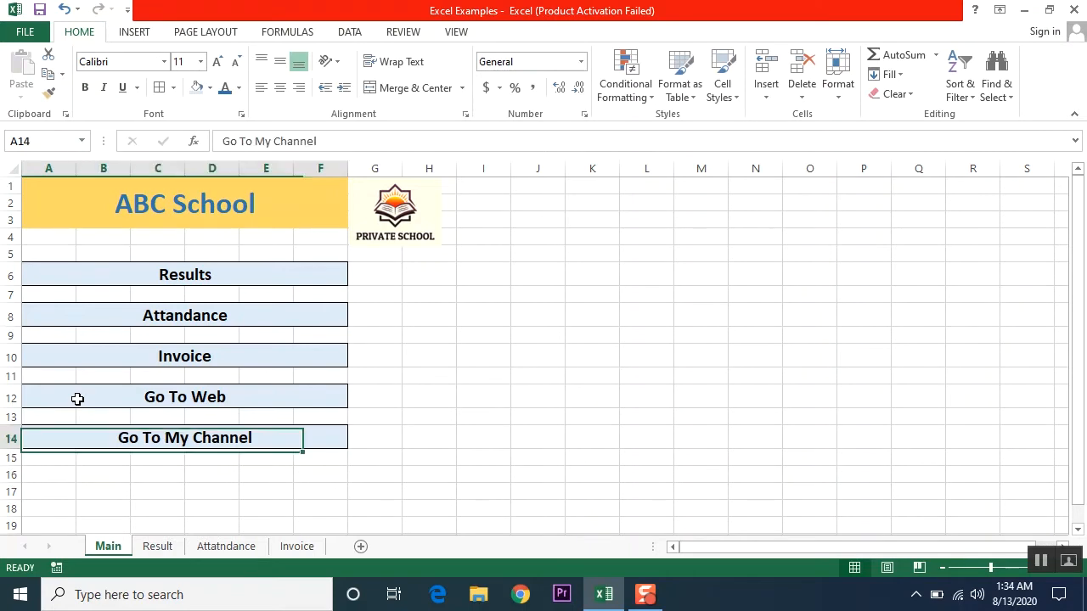
pyautogui.hotkey('ctrl', 'c')
pyautogui.press('Down')
pyautogui.press('Down')
pyautogui.press('Return')
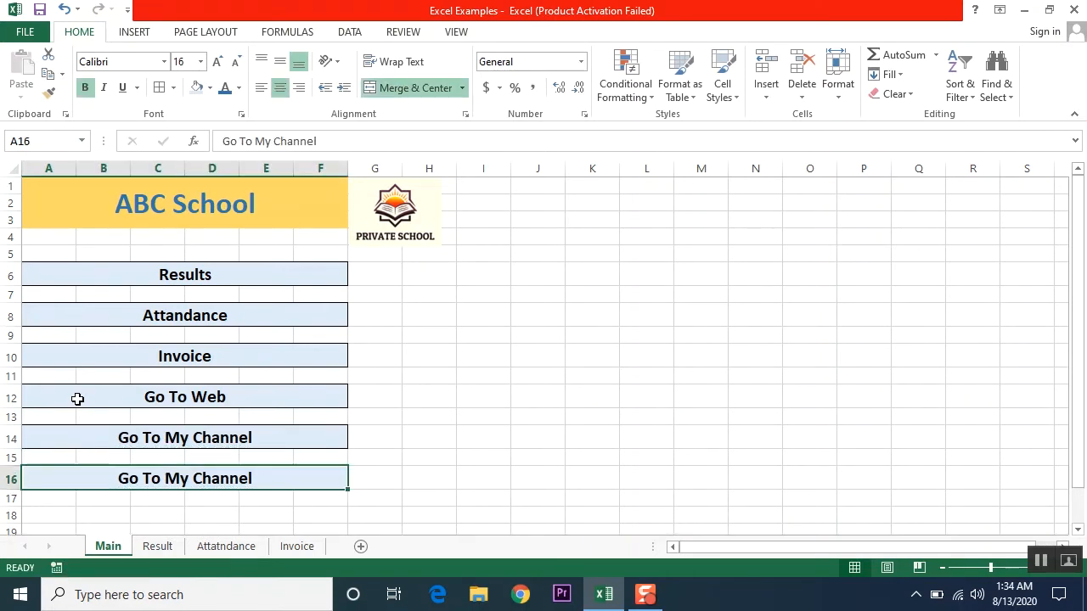
pyautogui.write('Email')
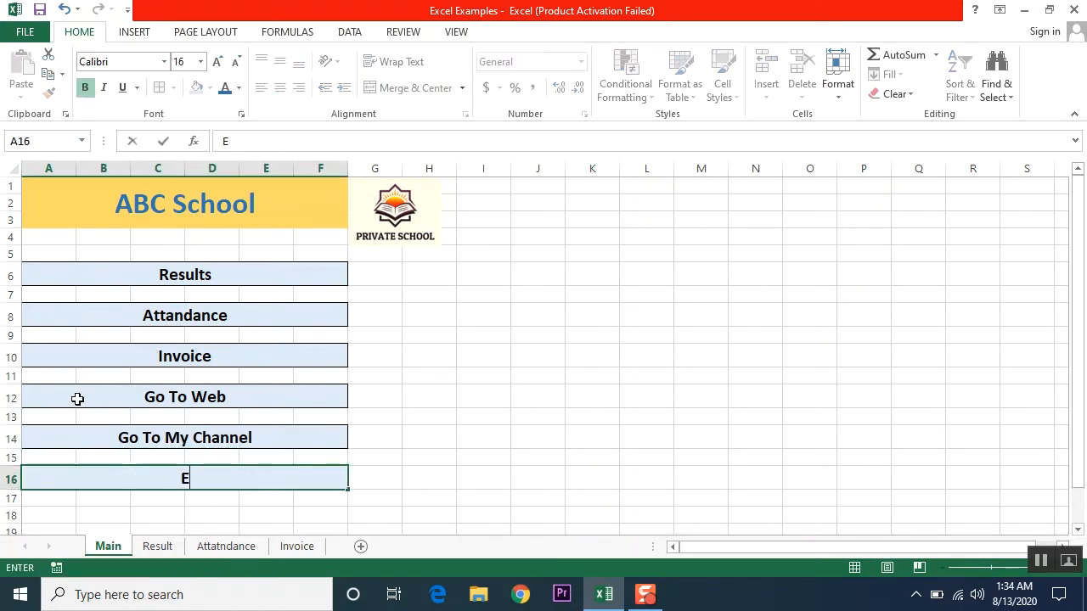
pyautogui.press('Return')
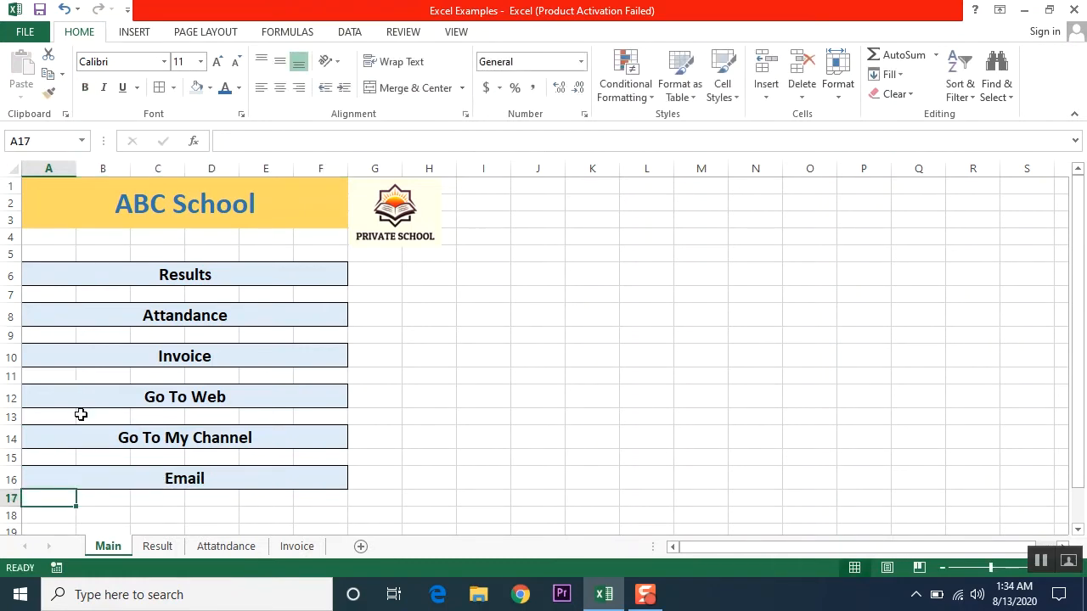
pyautogui.click(173, 480)
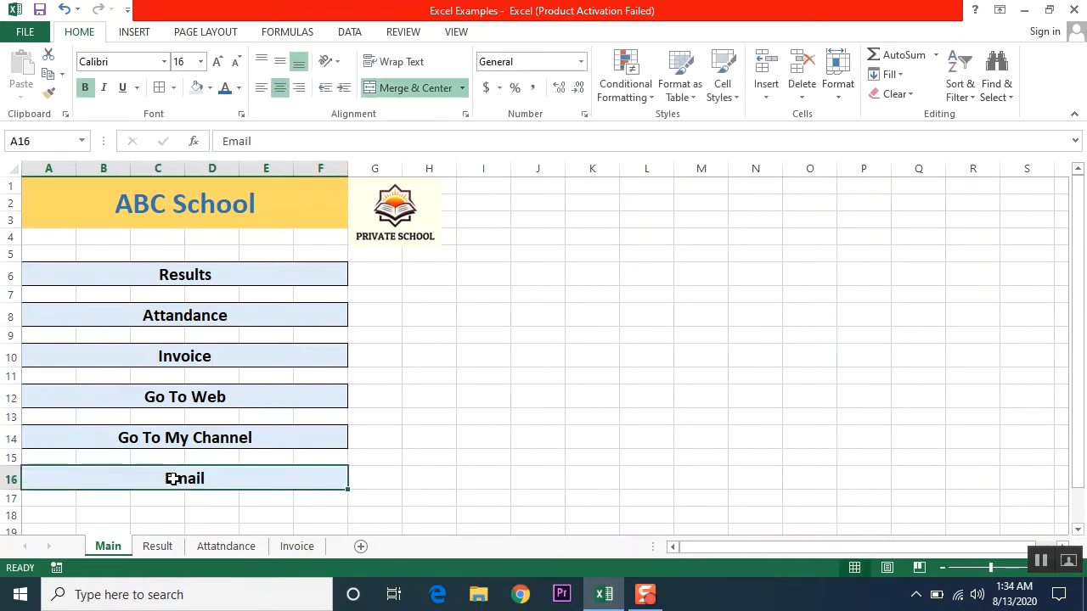
pyautogui.moveTo(185, 280); pyautogui.dragTo(180, 465)
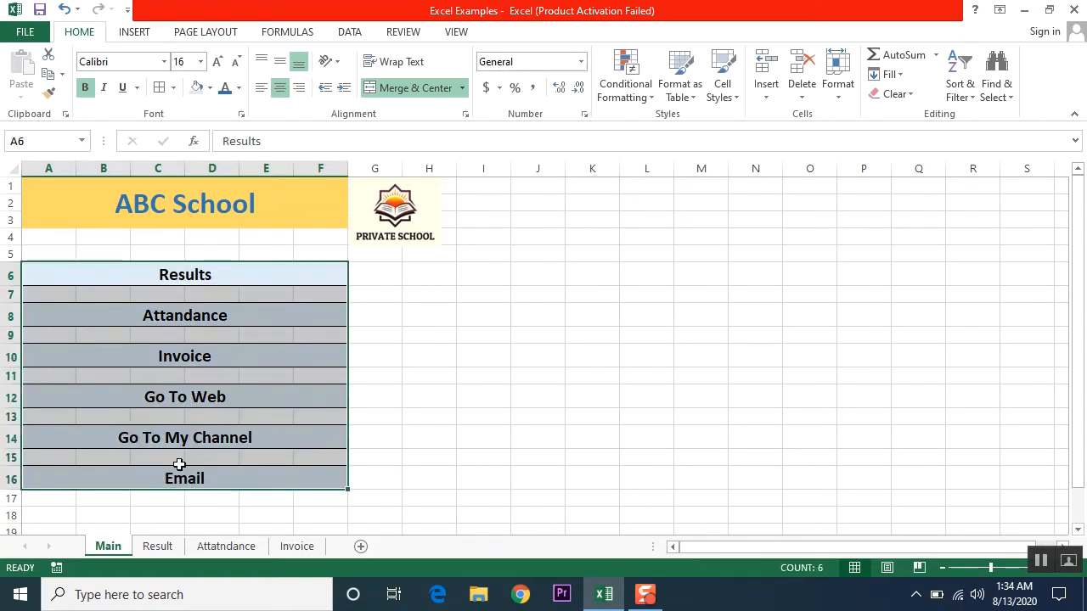
# - Look over the Result, Attatndance and Invoice sheets, then return to Main with Results selected
pyautogui.moveTo(179, 464); pyautogui.dragTo(194, 275)
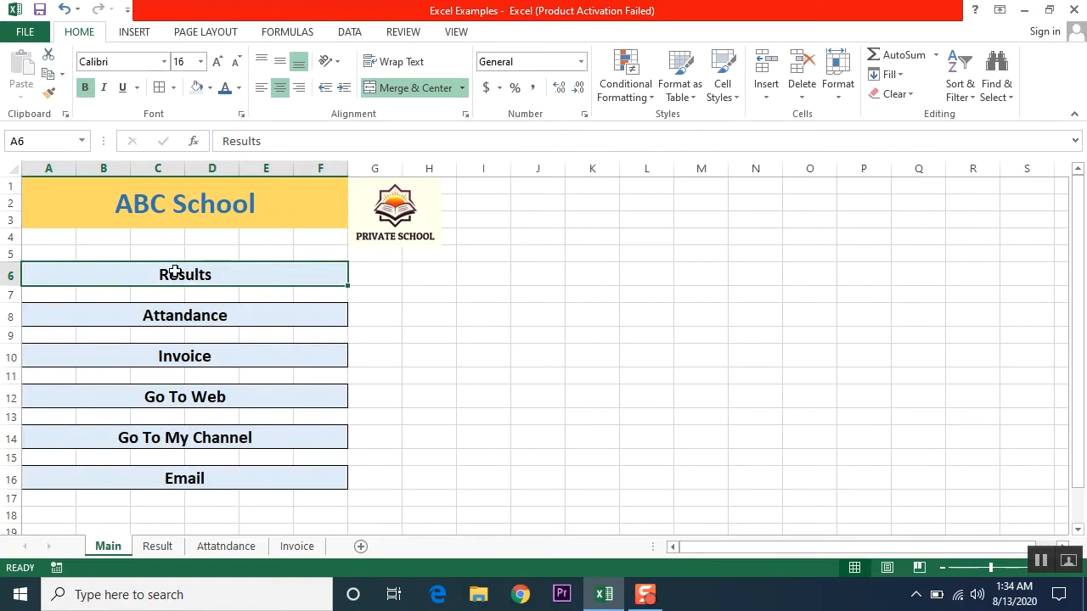
pyautogui.click(160, 548)
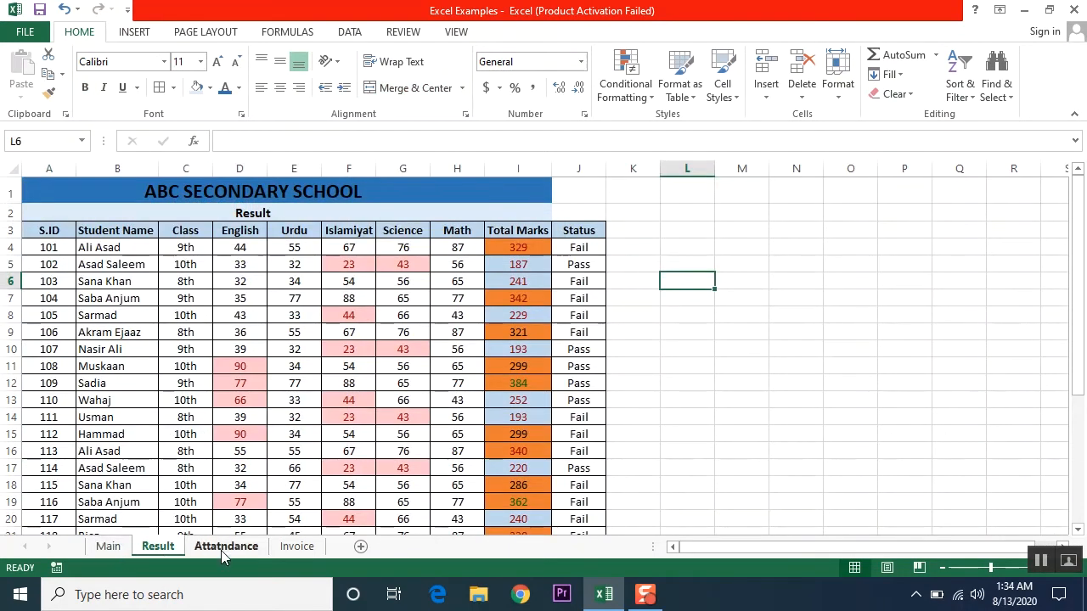
pyautogui.click(233, 549)
pyautogui.click(296, 547)
pyautogui.click(224, 547)
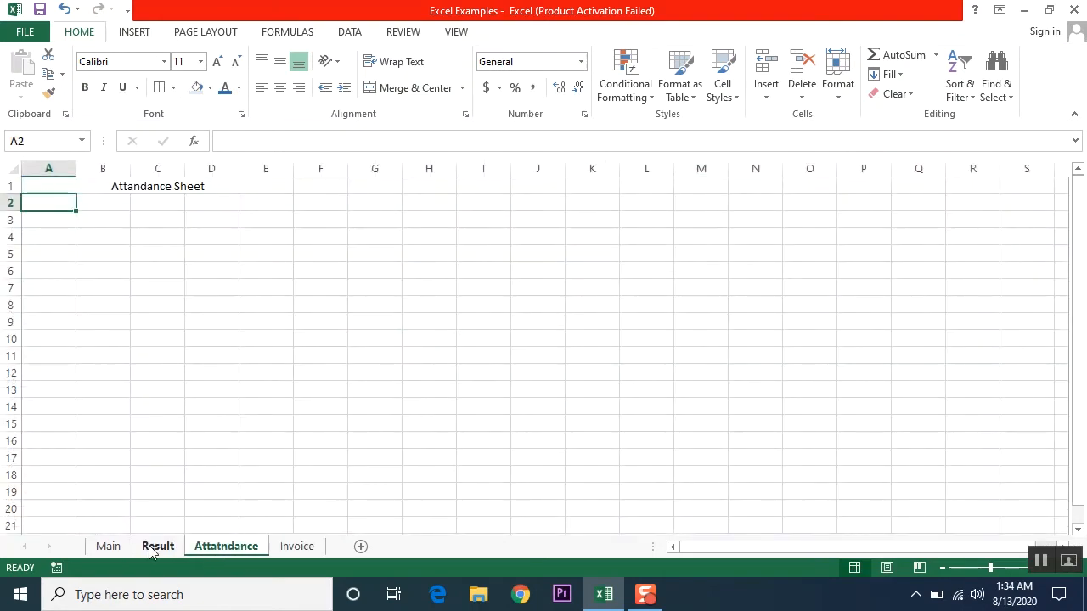
pyautogui.click(157, 547)
pyautogui.click(120, 548)
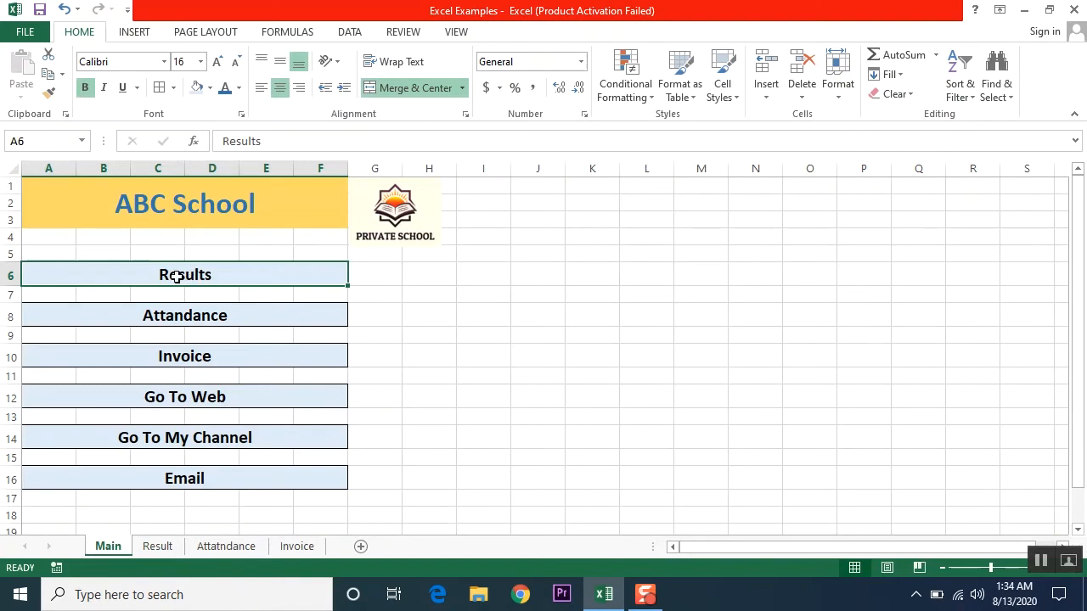
pyautogui.click(150, 32)
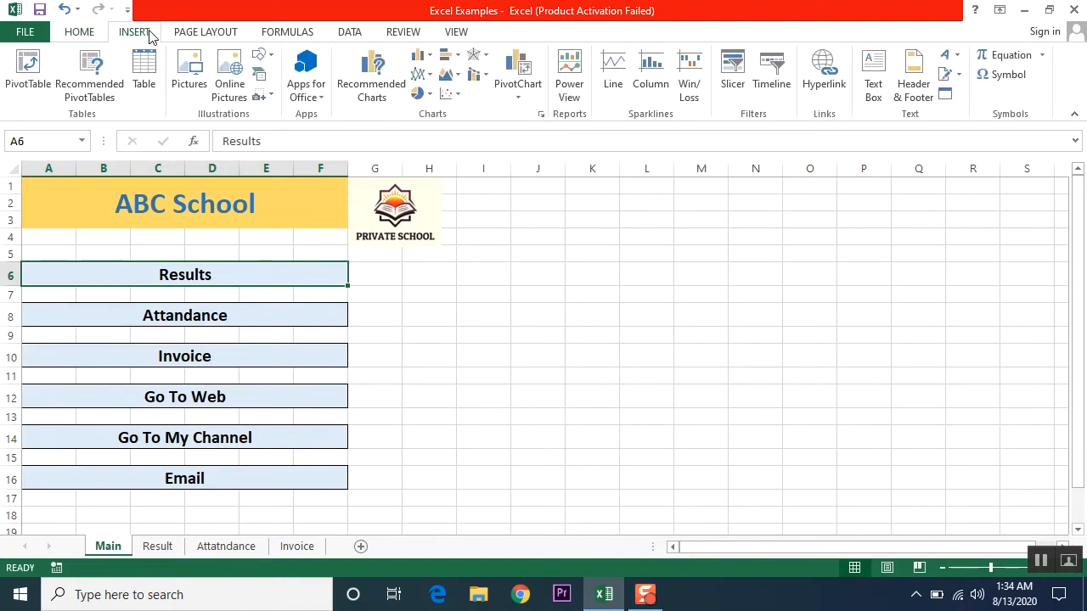
# - Hyperlink the Results cell to the Result sheet as a Place in This Document
pyautogui.click(822, 74)
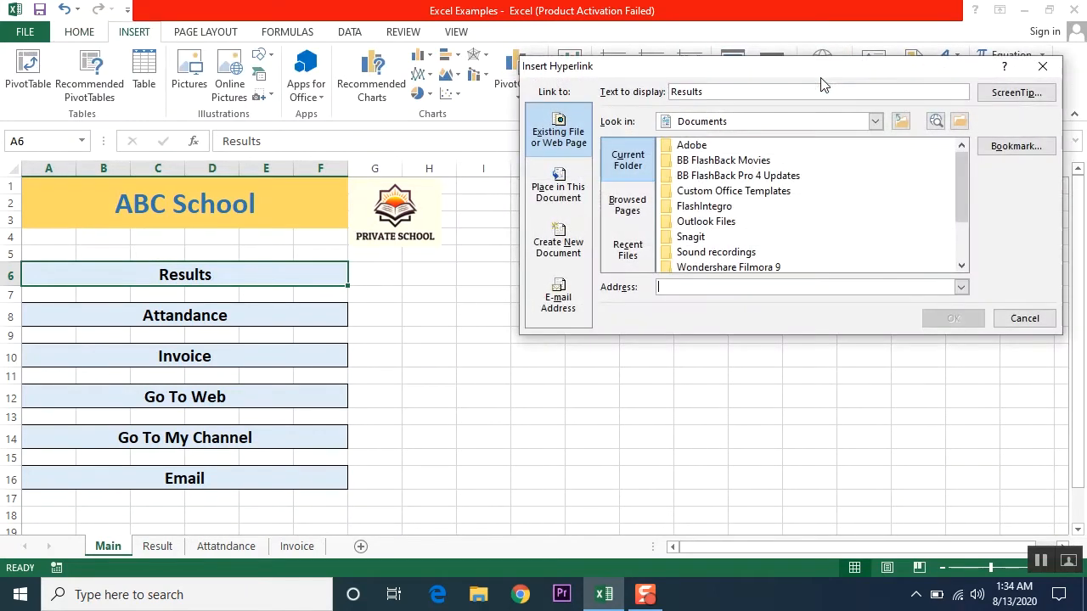
pyautogui.moveTo(770, 71); pyautogui.dragTo(597, 103)
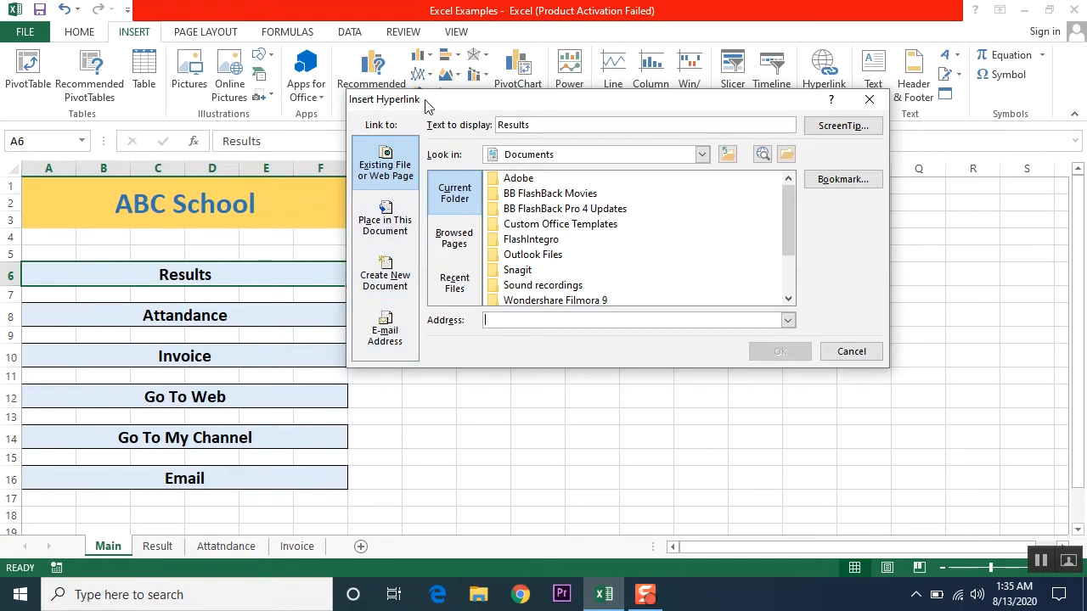
pyautogui.moveTo(426, 102); pyautogui.dragTo(551, 103)
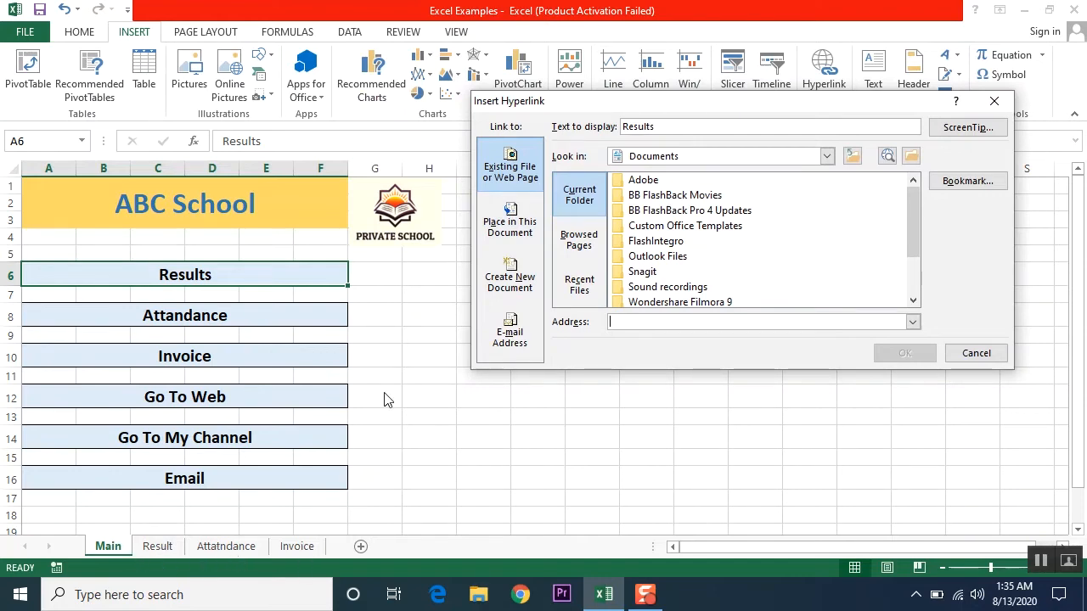
pyautogui.click(504, 221)
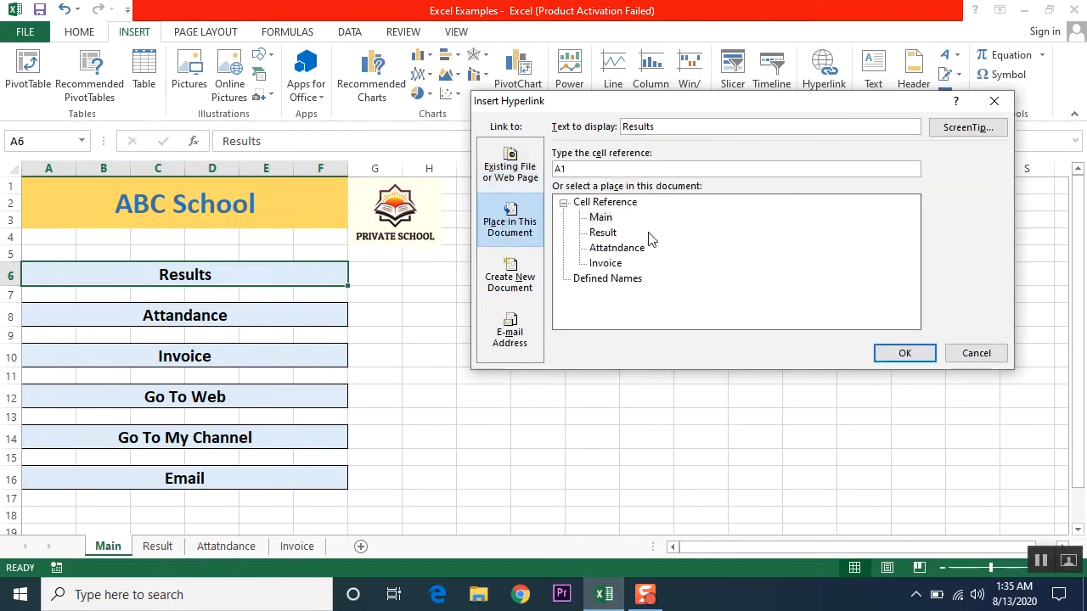
pyautogui.click(604, 234)
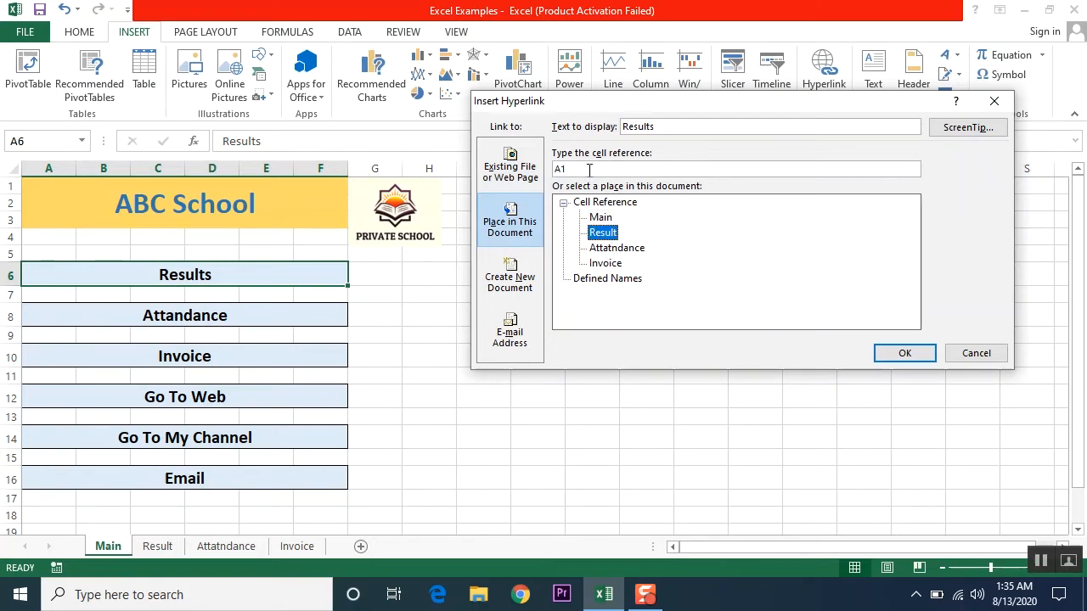
pyautogui.click(904, 353)
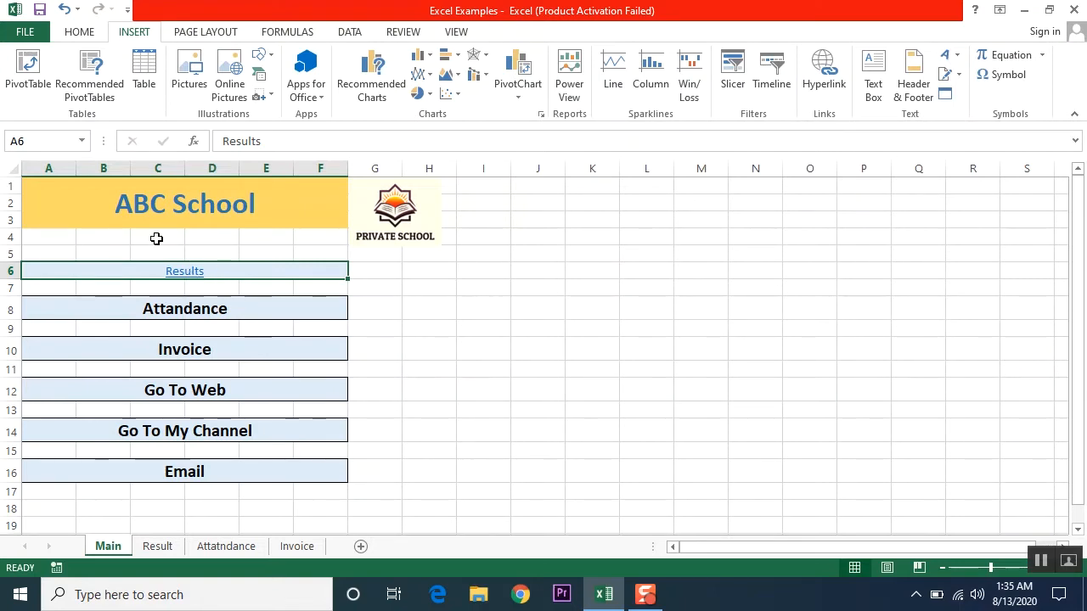
# - Make the Results link bold 18 pt and test that it jumps to Result
pyautogui.click(78, 32)
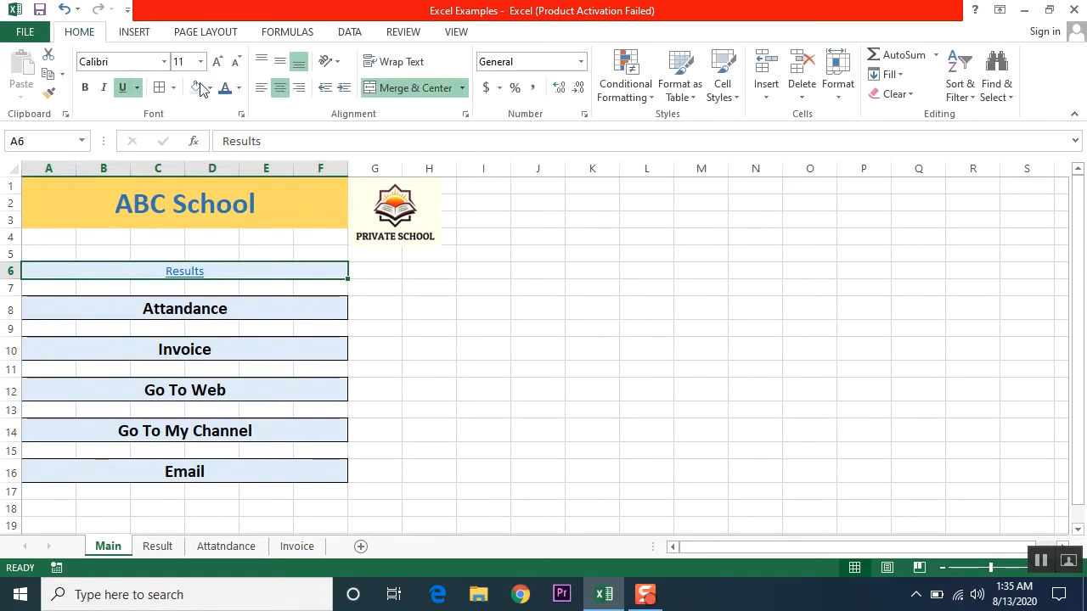
pyautogui.click(217, 61)
pyautogui.click(217, 61)
pyautogui.click(218, 61)
pyautogui.click(218, 61)
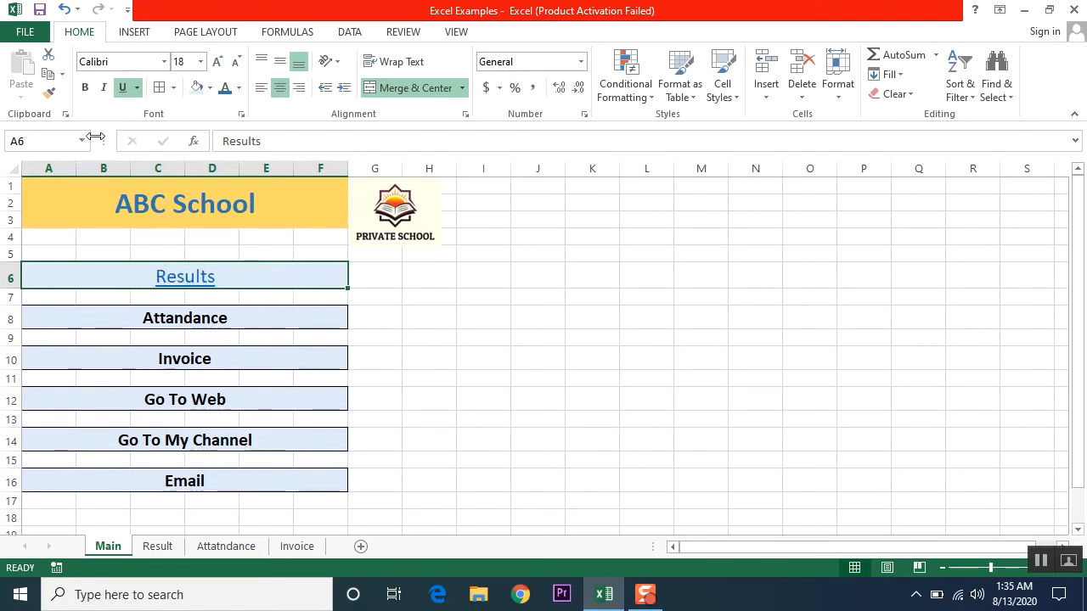
pyautogui.click(85, 88)
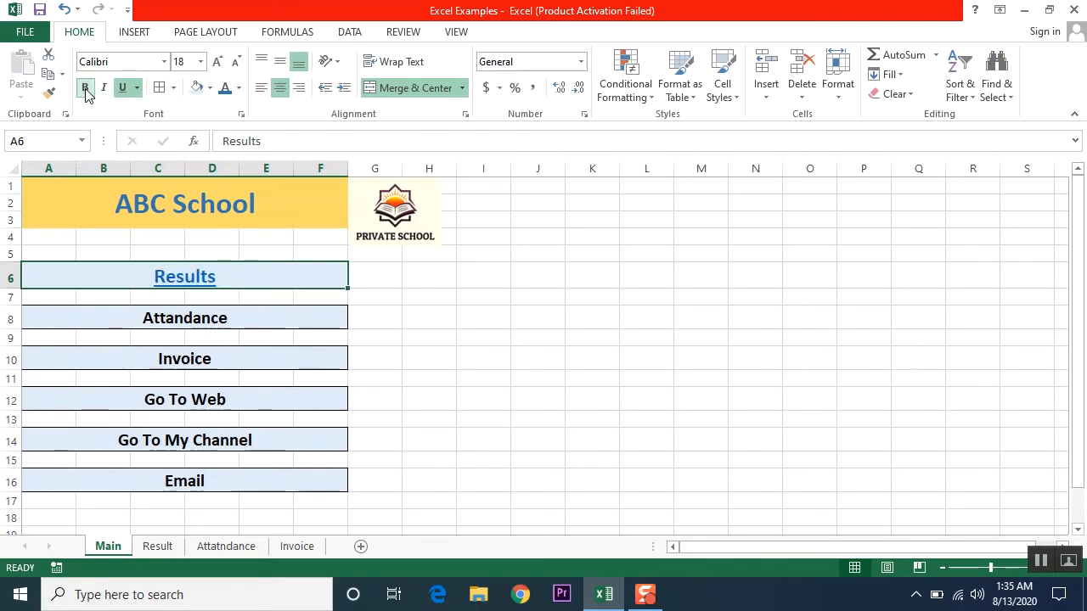
pyautogui.click(183, 280)
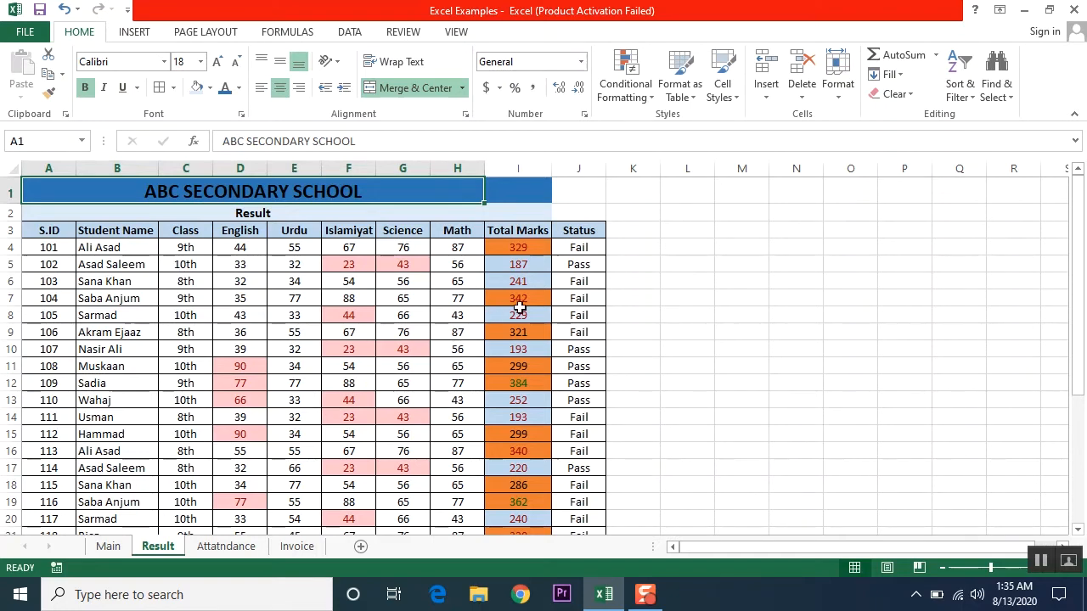
pyautogui.click(103, 550)
pyautogui.click(183, 319)
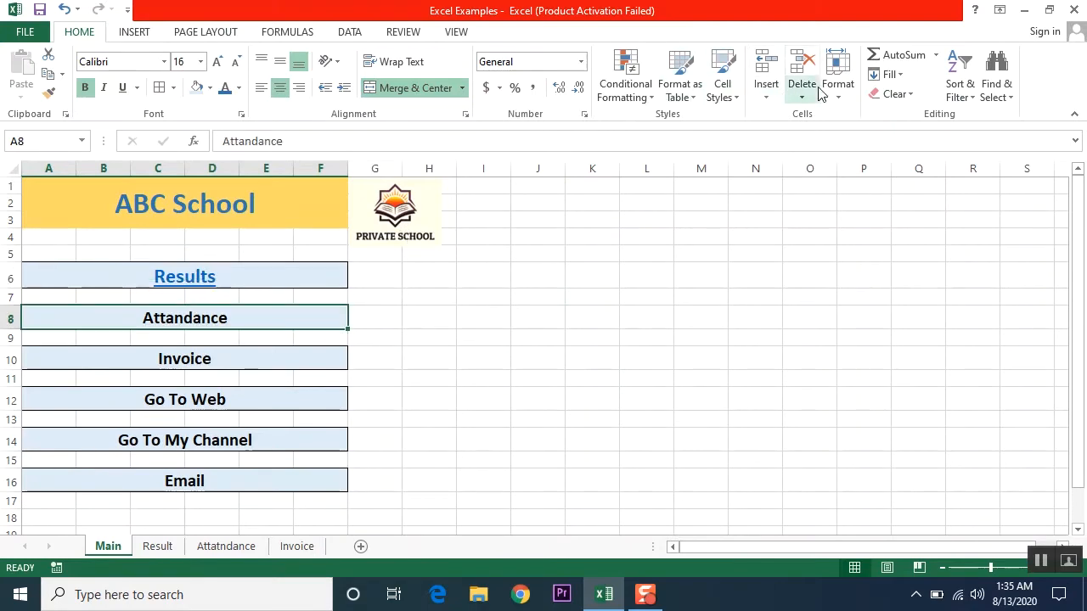
# - Hyperlink Attandance to the Attatndance sheet and Invoice to the Invoice sheet
pyautogui.click(134, 33)
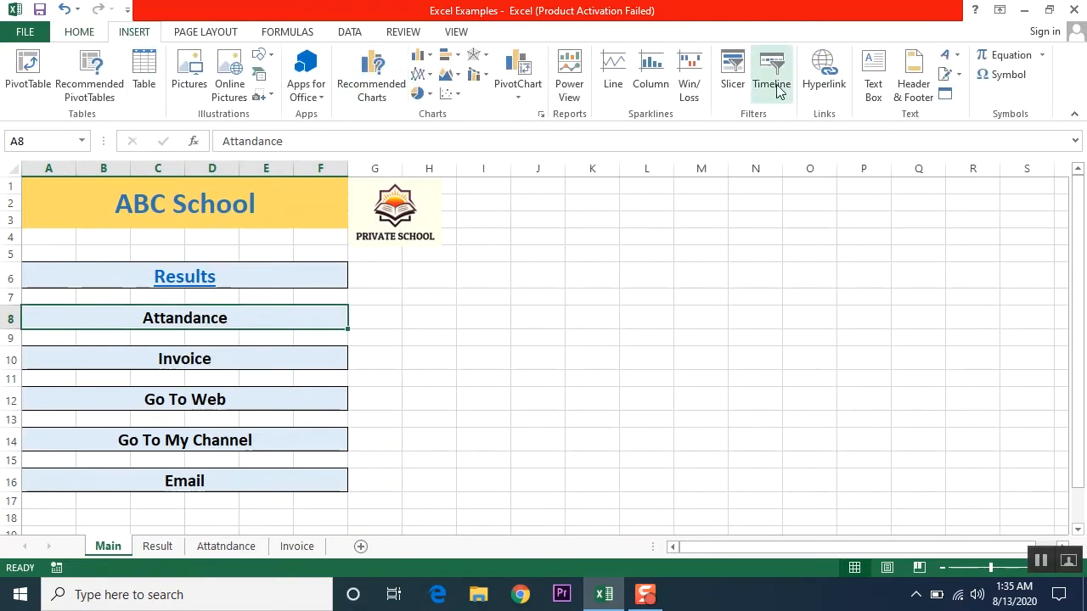
pyautogui.click(822, 75)
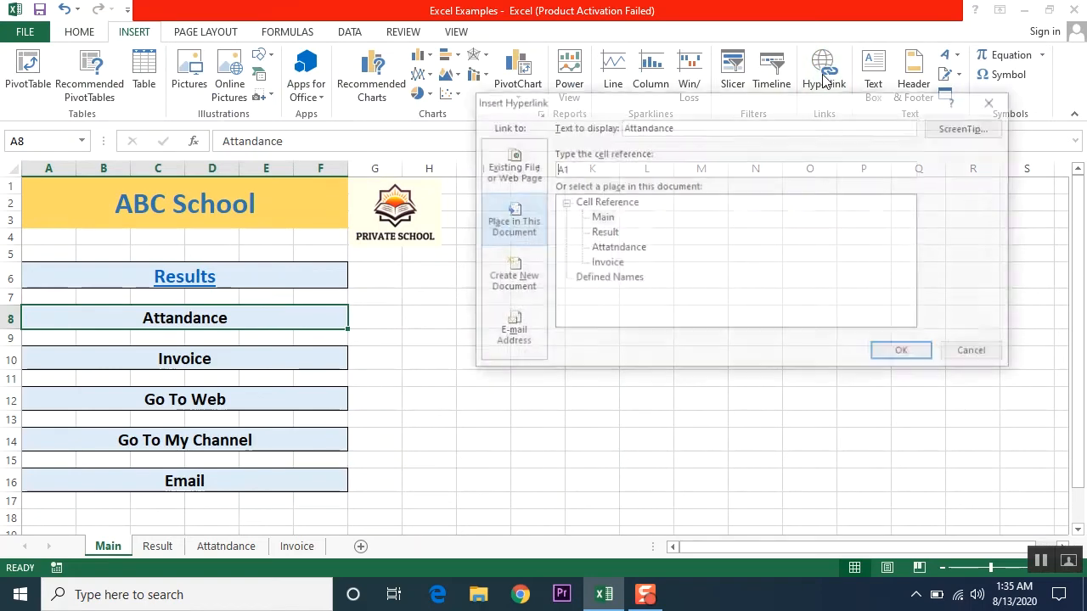
pyautogui.click(616, 248)
pyautogui.click(905, 354)
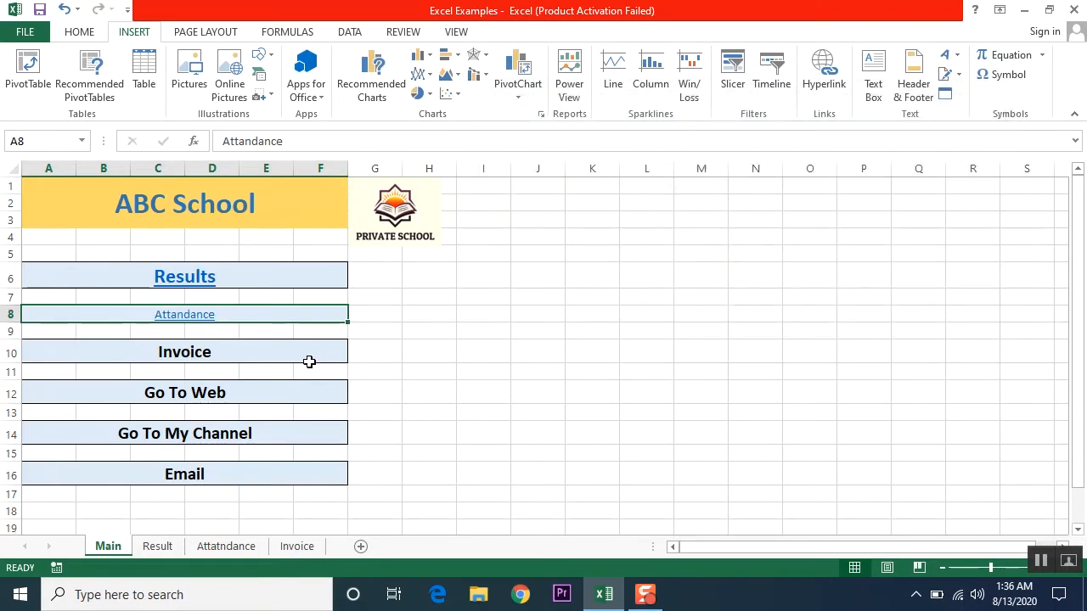
pyautogui.click(212, 364)
pyautogui.click(822, 74)
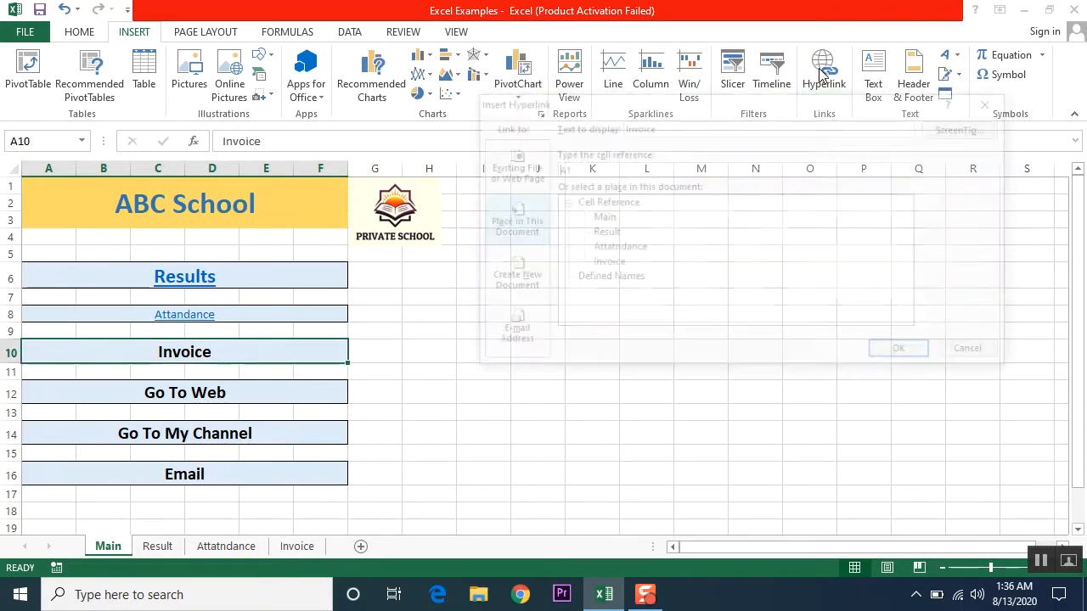
pyautogui.doubleClick(606, 263)
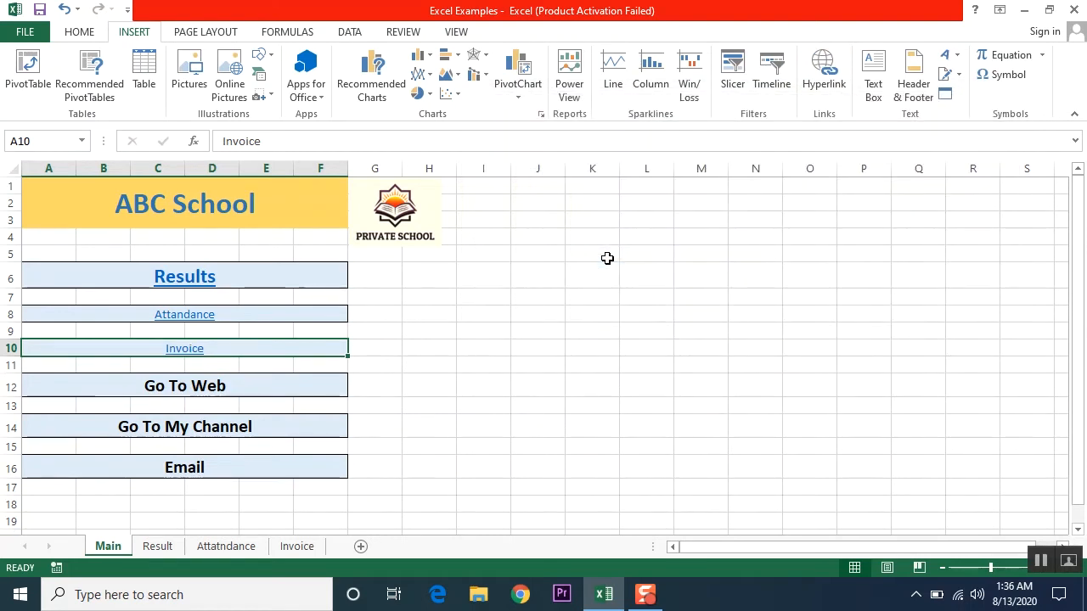
pyautogui.click(222, 391)
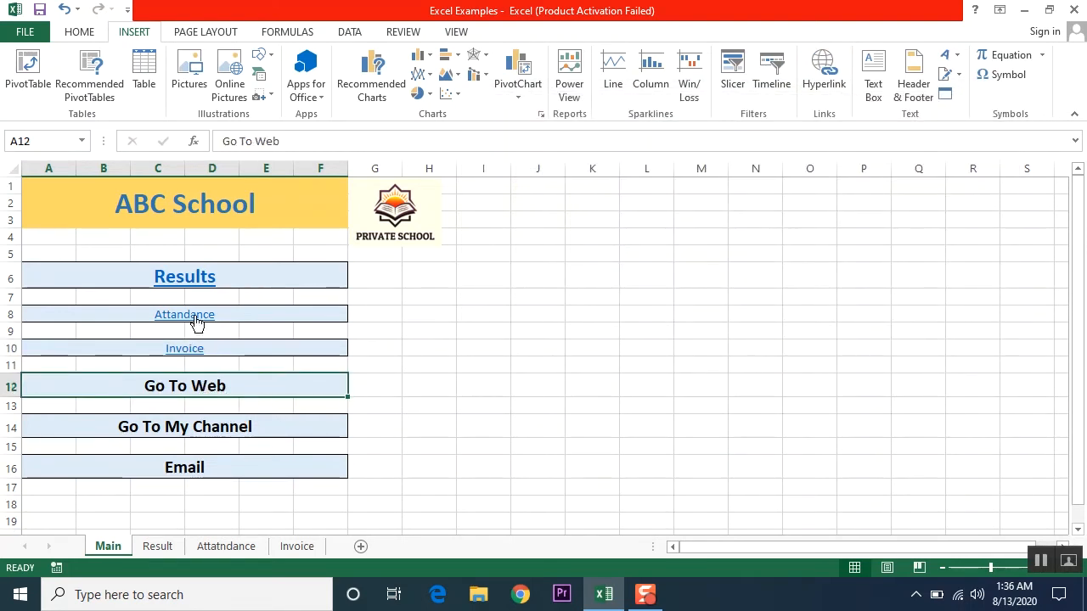
# - Format Paint the Results link style onto Attandance and Invoice, then test Attandance
pyautogui.click(247, 279)
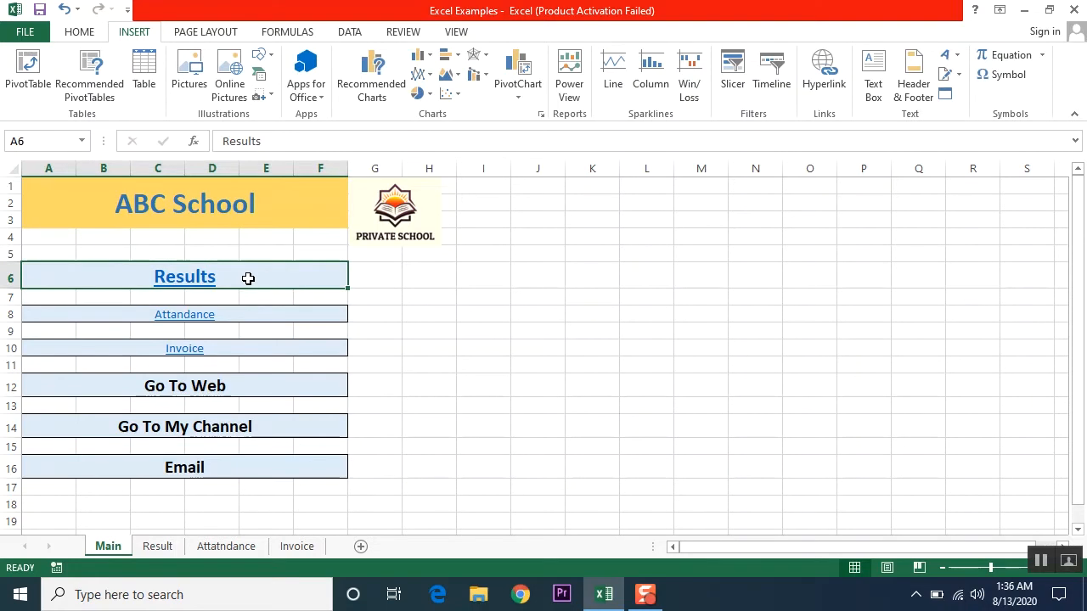
pyautogui.click(79, 32)
pyautogui.click(49, 90)
pyautogui.click(217, 316)
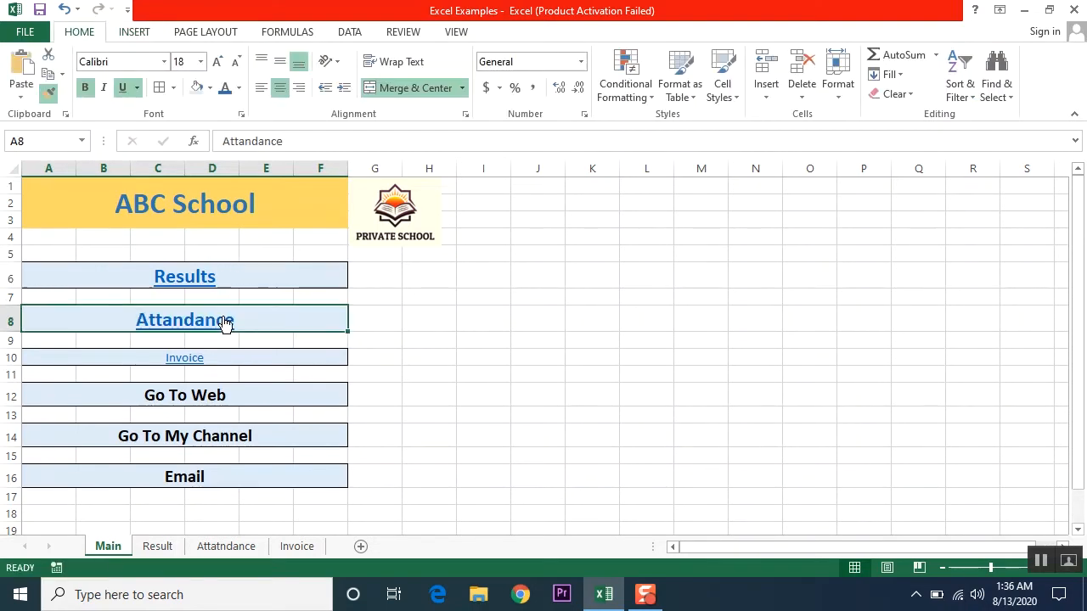
pyautogui.click(49, 90)
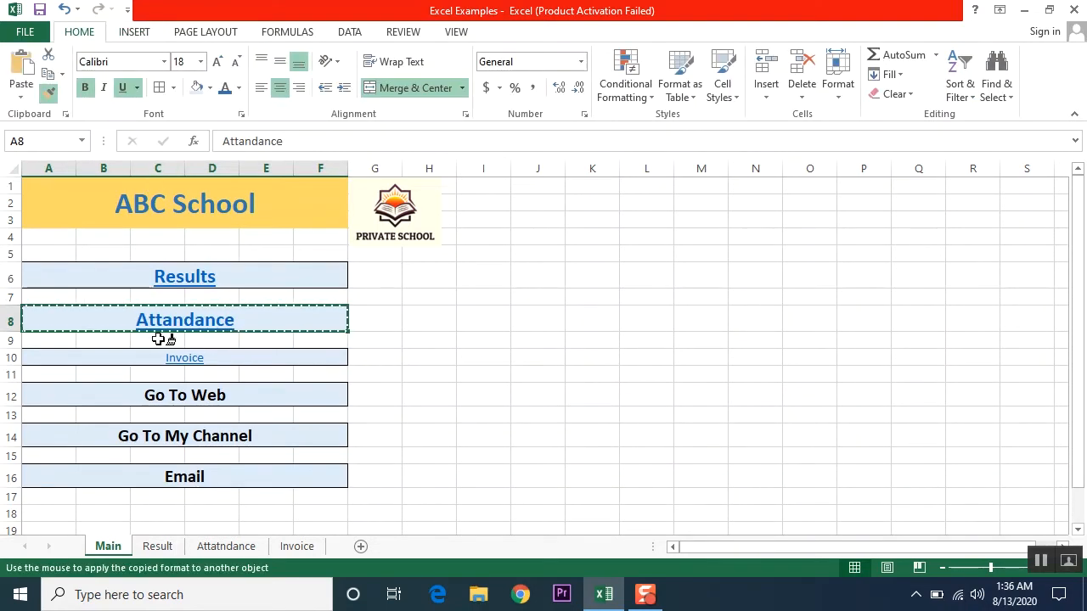
pyautogui.click(248, 359)
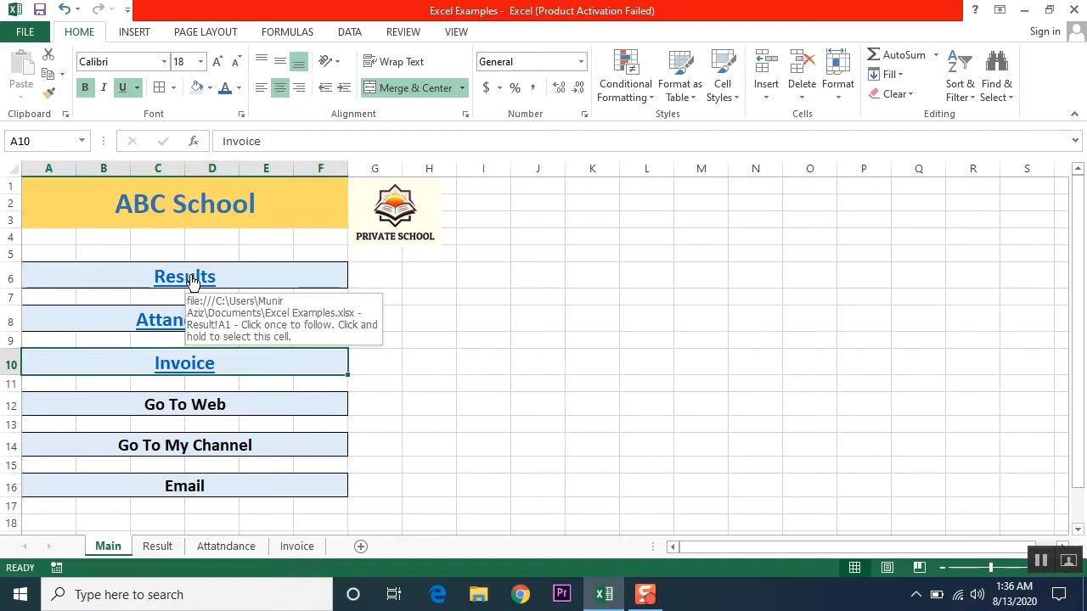
pyautogui.click(187, 320)
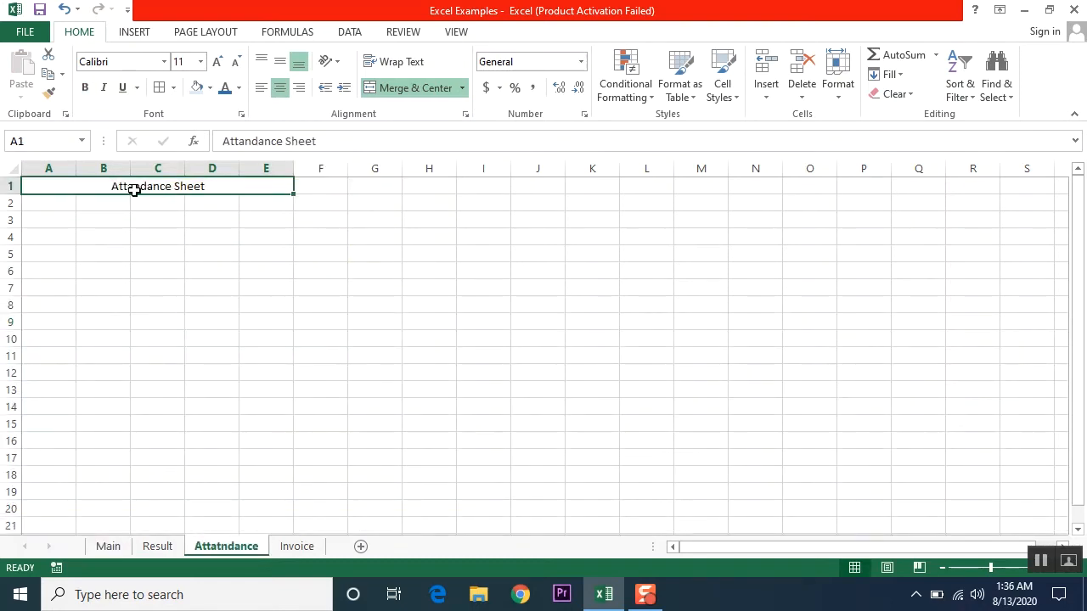
pyautogui.click(109, 547)
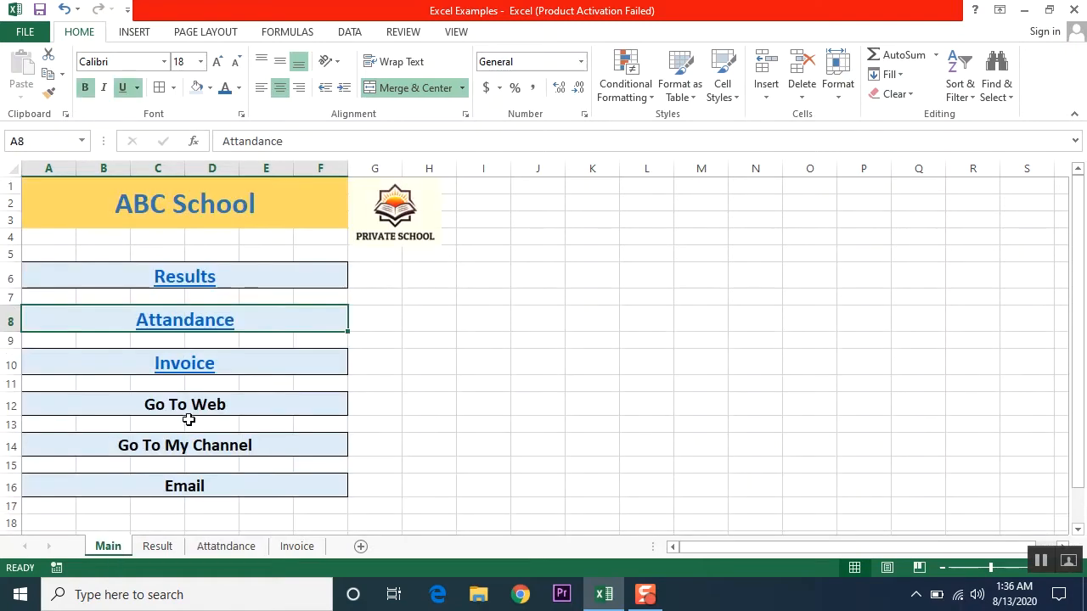
pyautogui.click(180, 371)
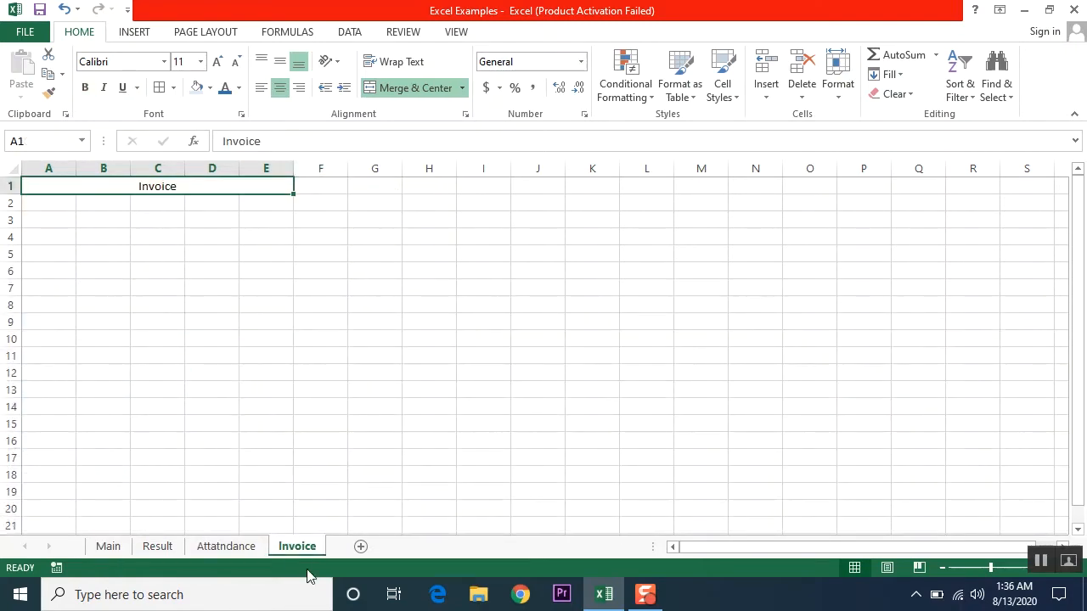
pyautogui.click(159, 549)
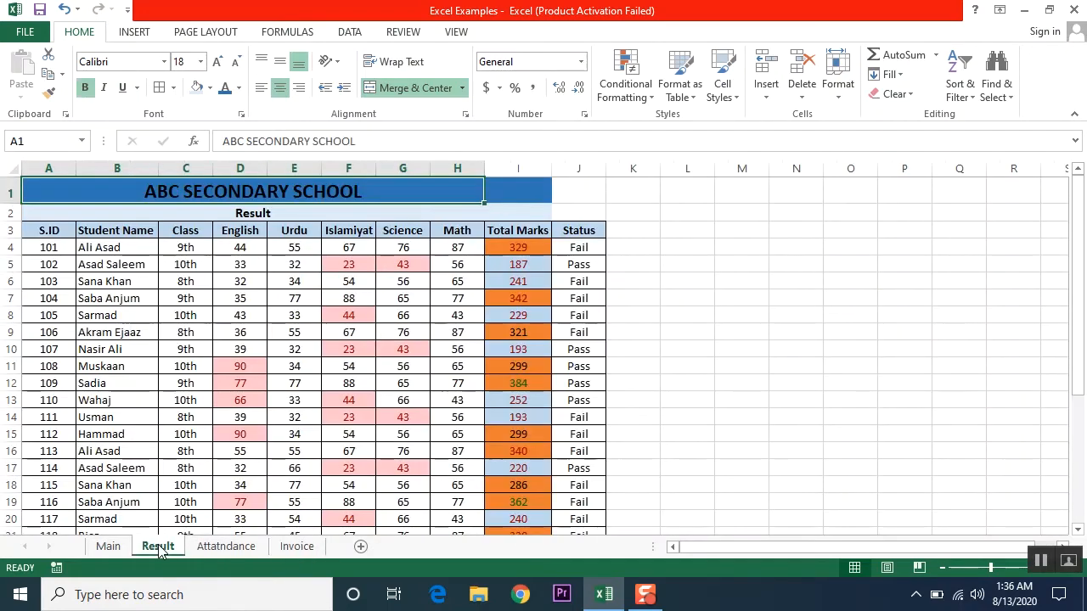
pyautogui.click(108, 549)
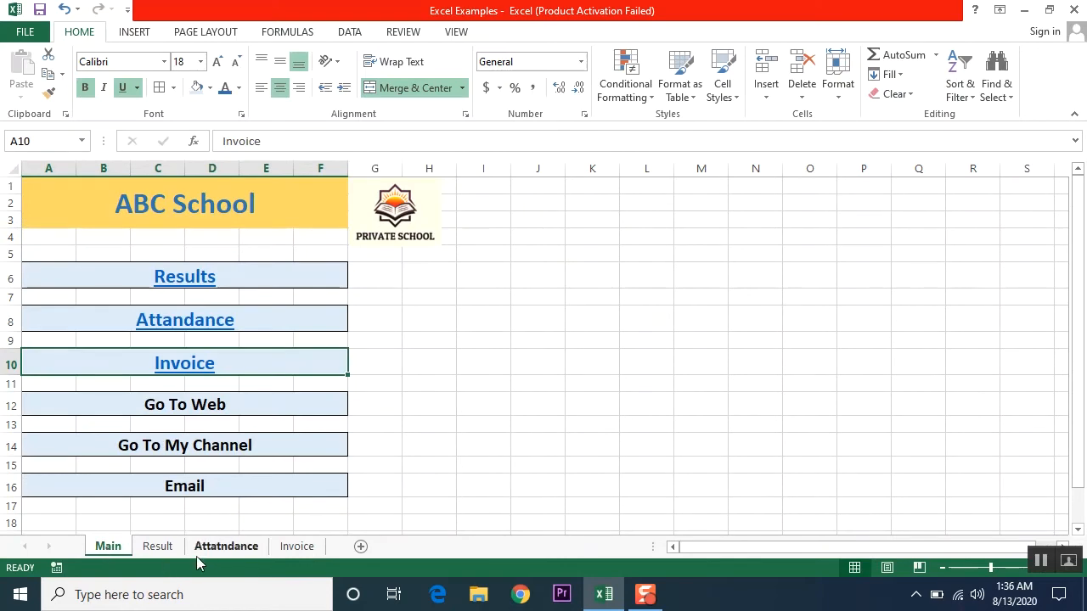
pyautogui.click(165, 554)
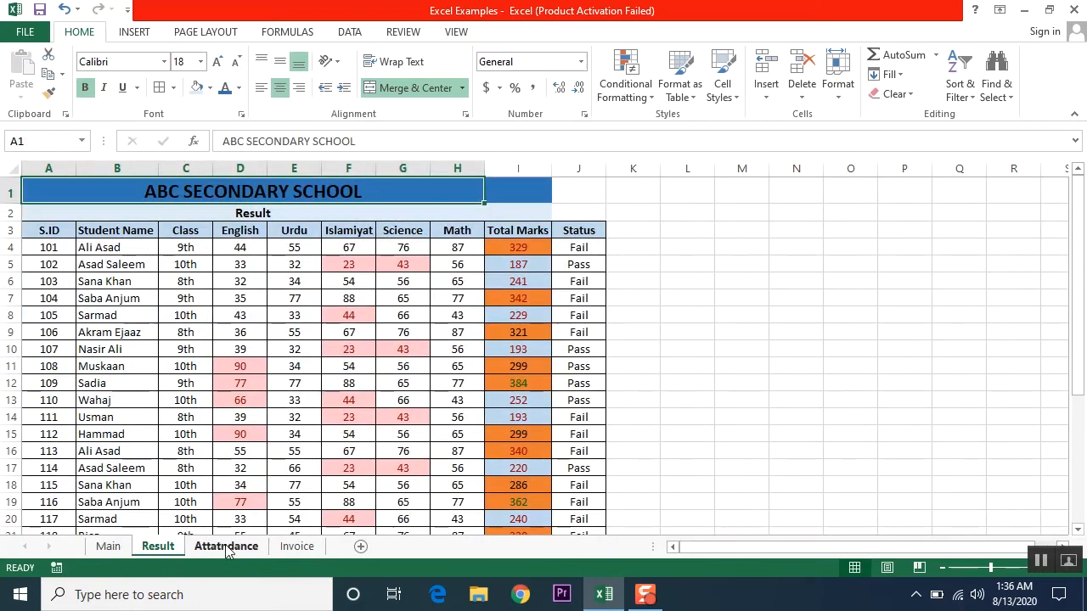
pyautogui.click(227, 548)
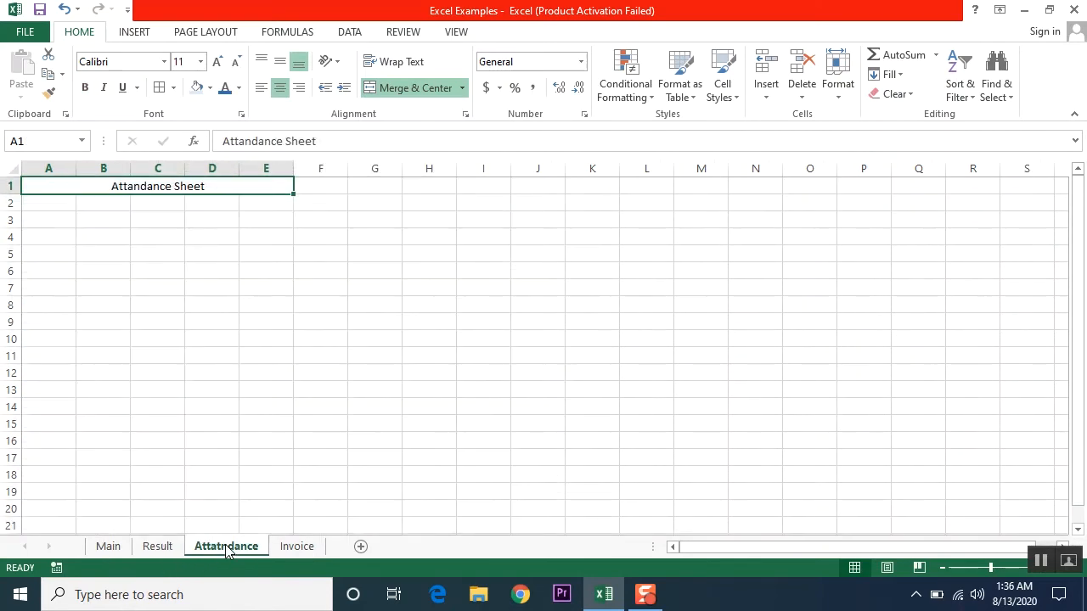
pyautogui.click(156, 549)
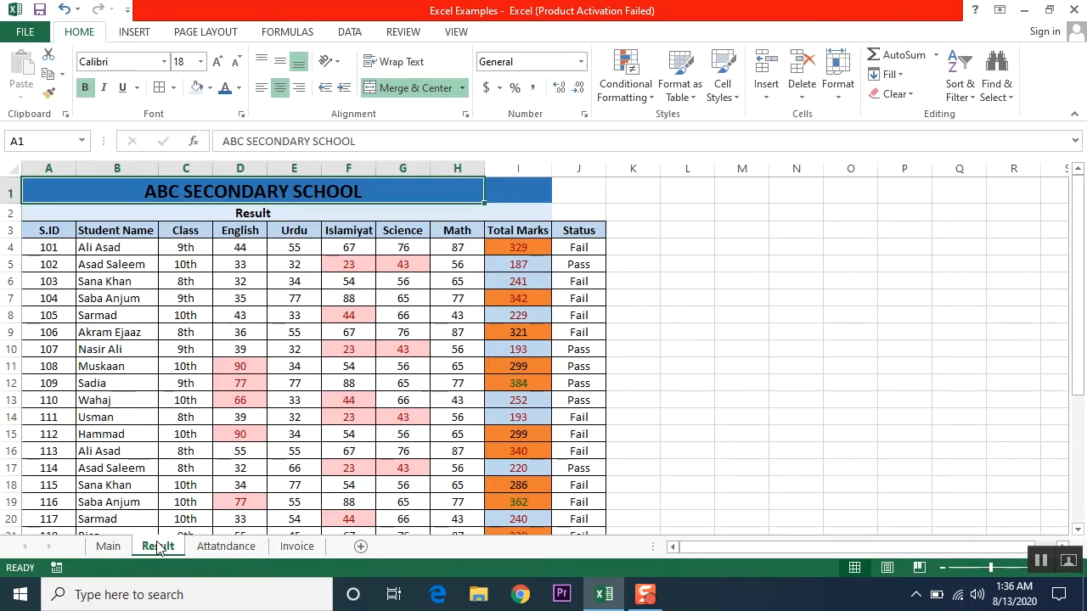
pyautogui.click(639, 234)
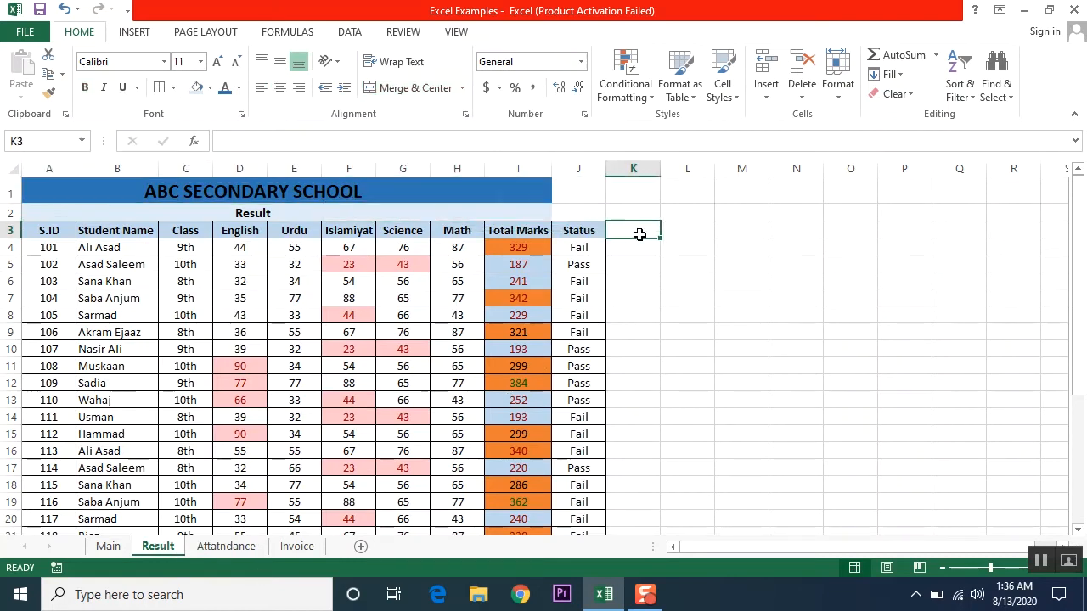
# - Add a 'Go To Main' link to Main in L3, widening column L, and test it
pyautogui.click(682, 229)
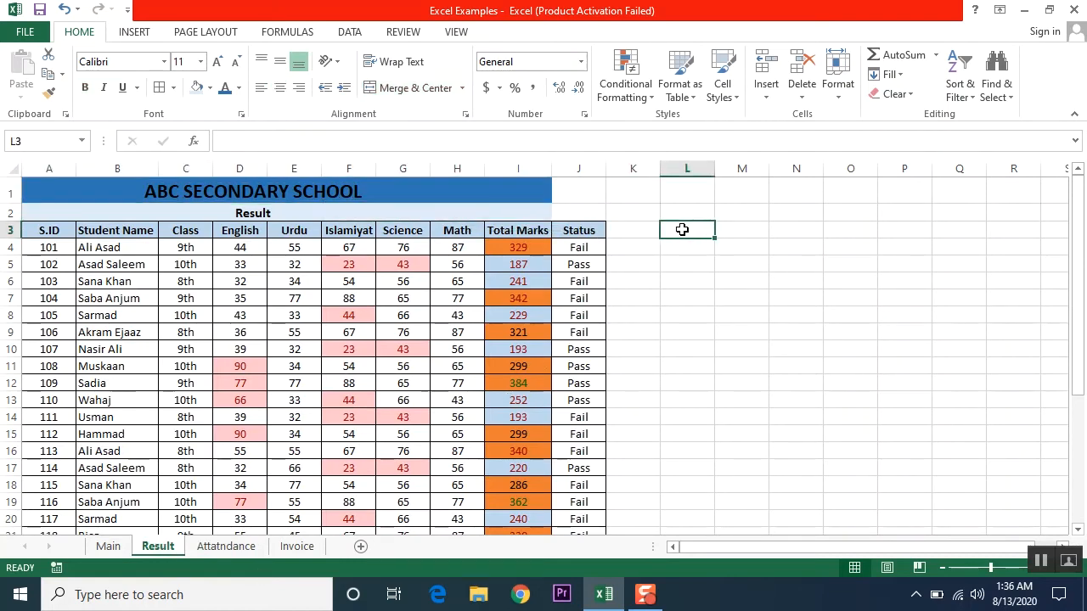
pyautogui.write('Go')
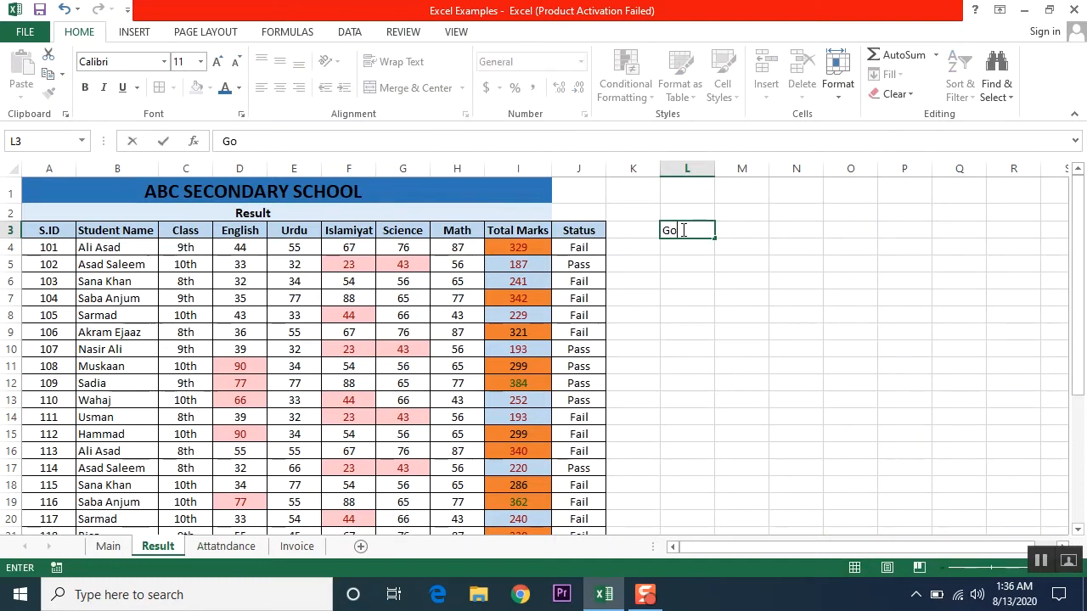
pyautogui.write(' To Main')
pyautogui.press('Return')
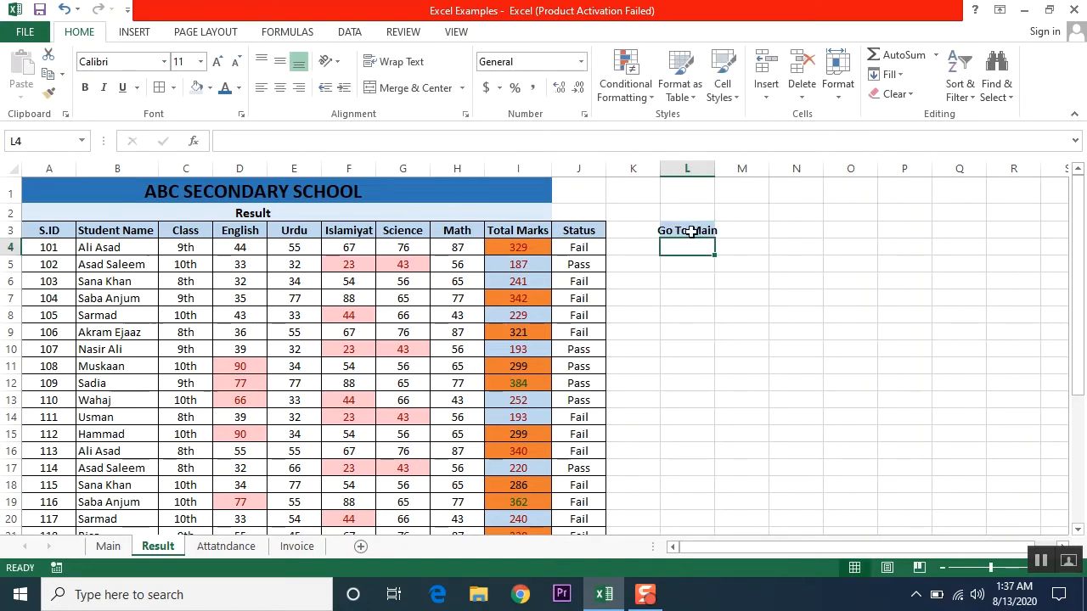
pyautogui.moveTo(714, 168); pyautogui.dragTo(724, 168)
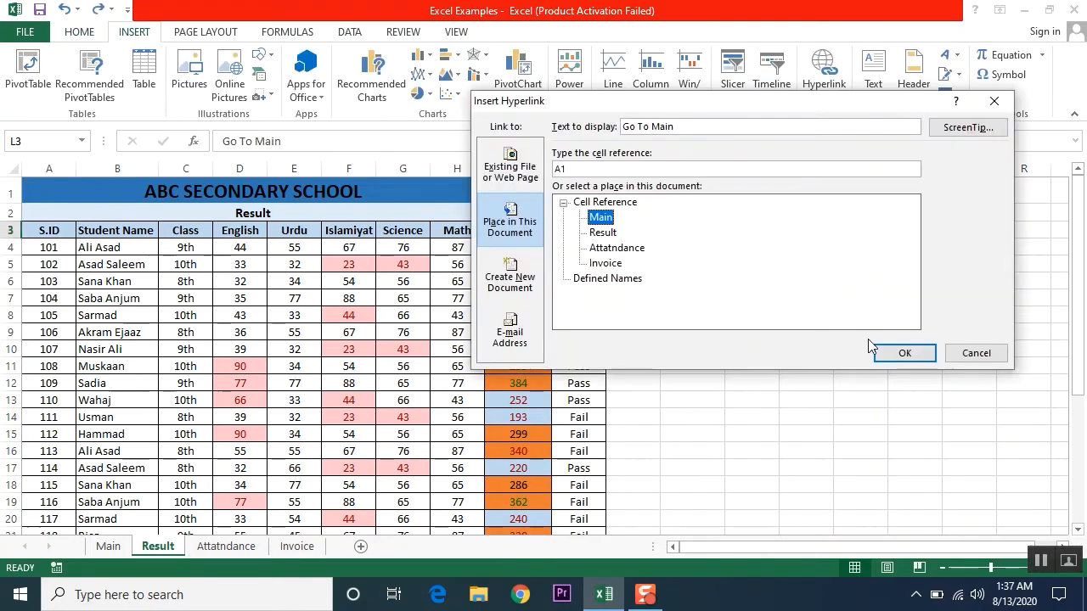
pyautogui.click(905, 353)
pyautogui.click(697, 284)
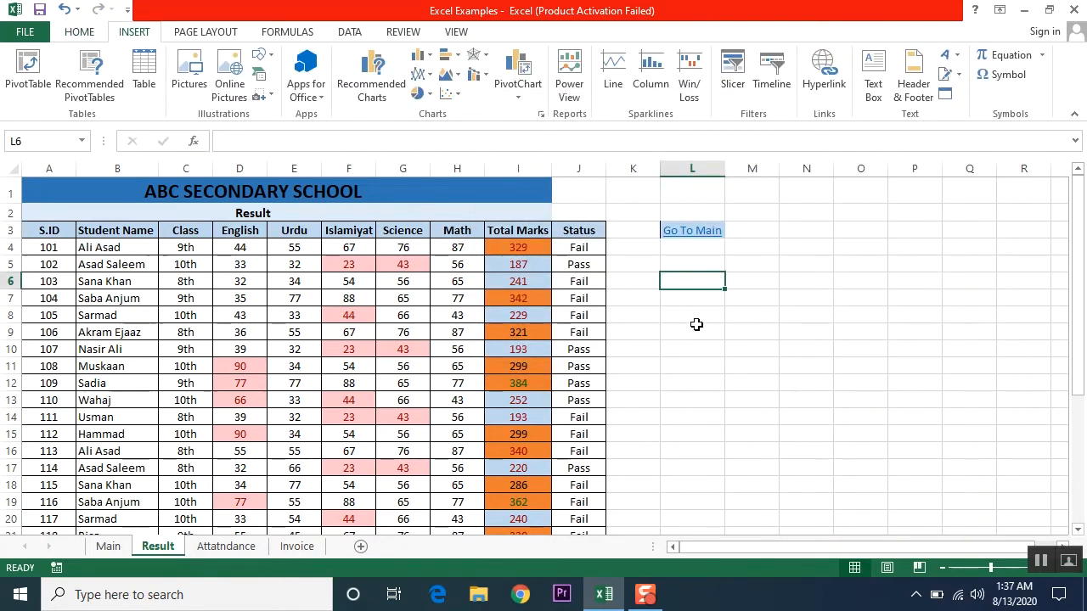
pyautogui.click(701, 234)
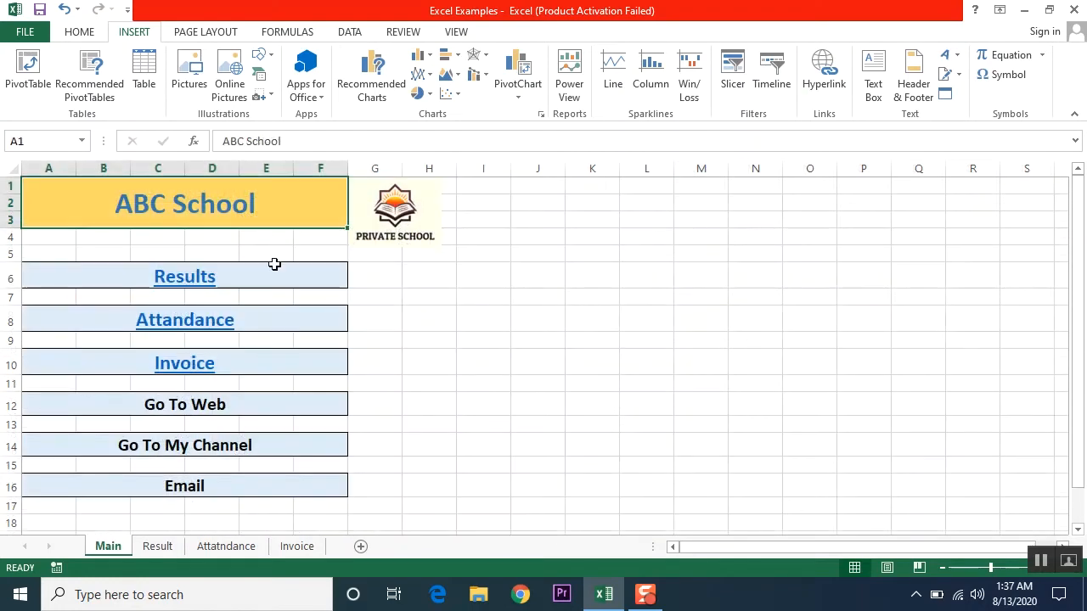
pyautogui.click(213, 321)
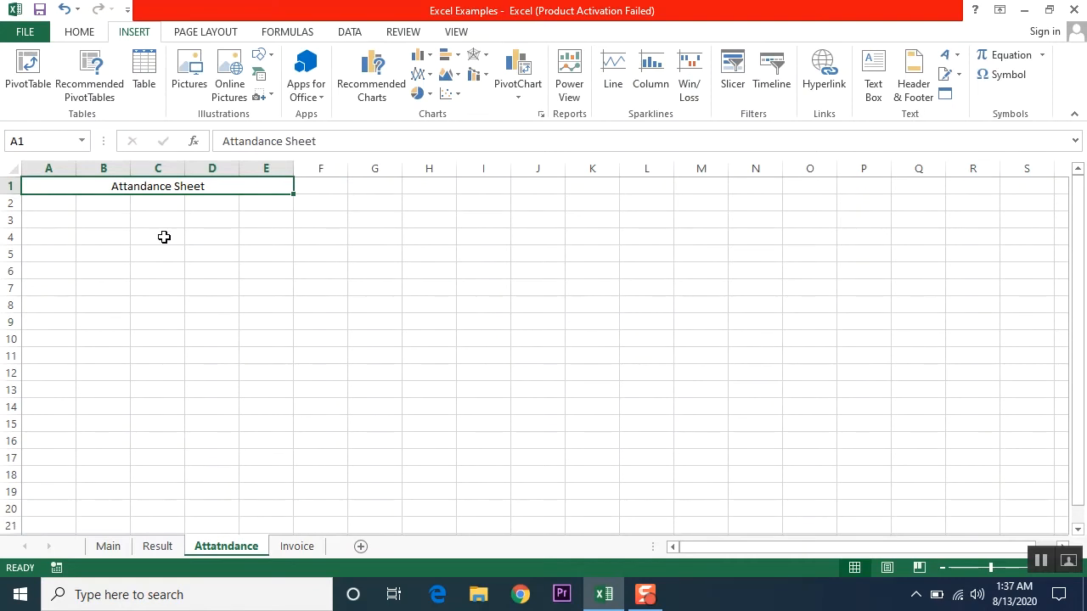
# - Put a 'Go To Main' hyperlink to the Main sheet in Attatndance cell E4 and test it
pyautogui.click(252, 240)
pyautogui.write('G')
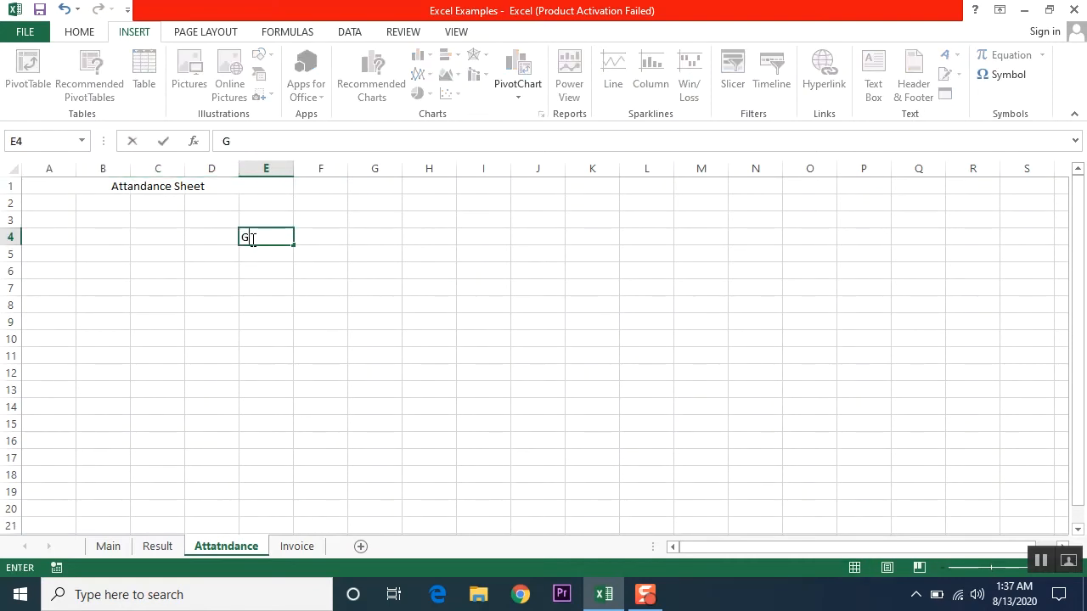
pyautogui.write('o To Main')
pyautogui.press('Return')
pyautogui.click(251, 239)
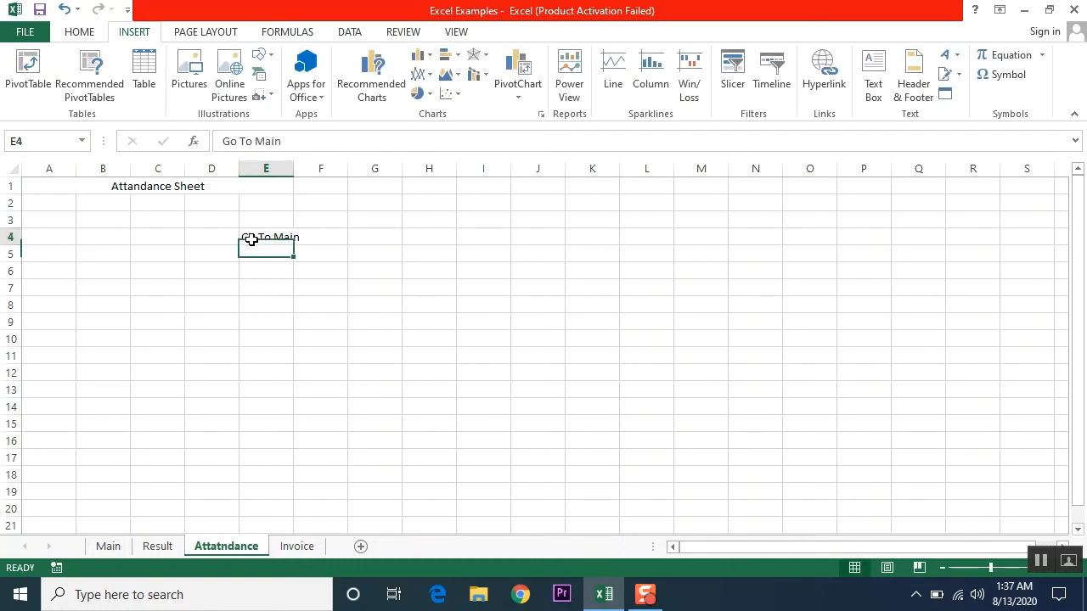
pyautogui.click(823, 68)
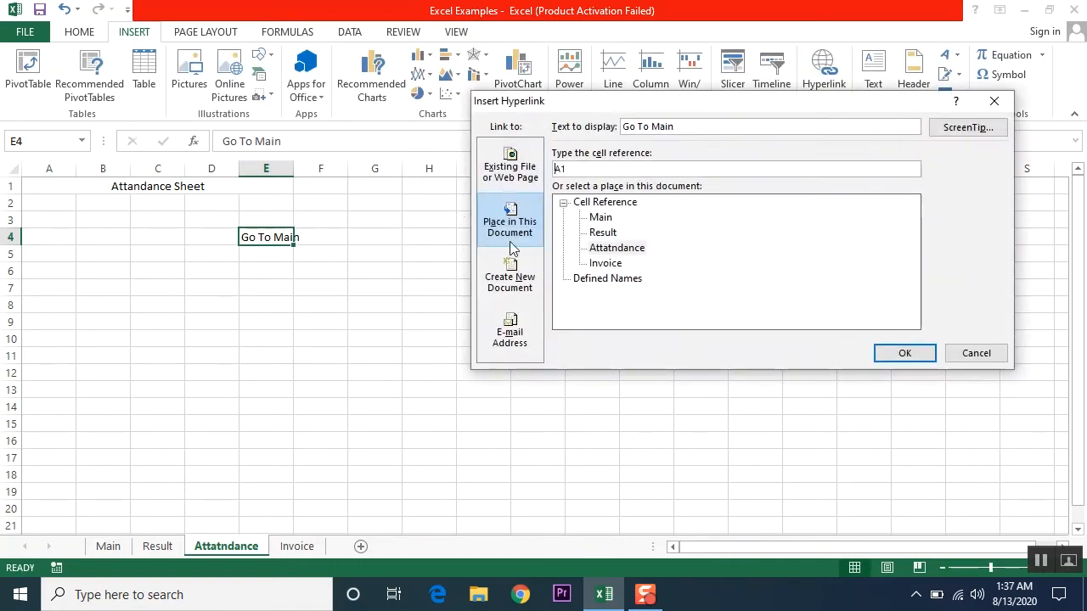
pyautogui.click(602, 219)
pyautogui.click(900, 350)
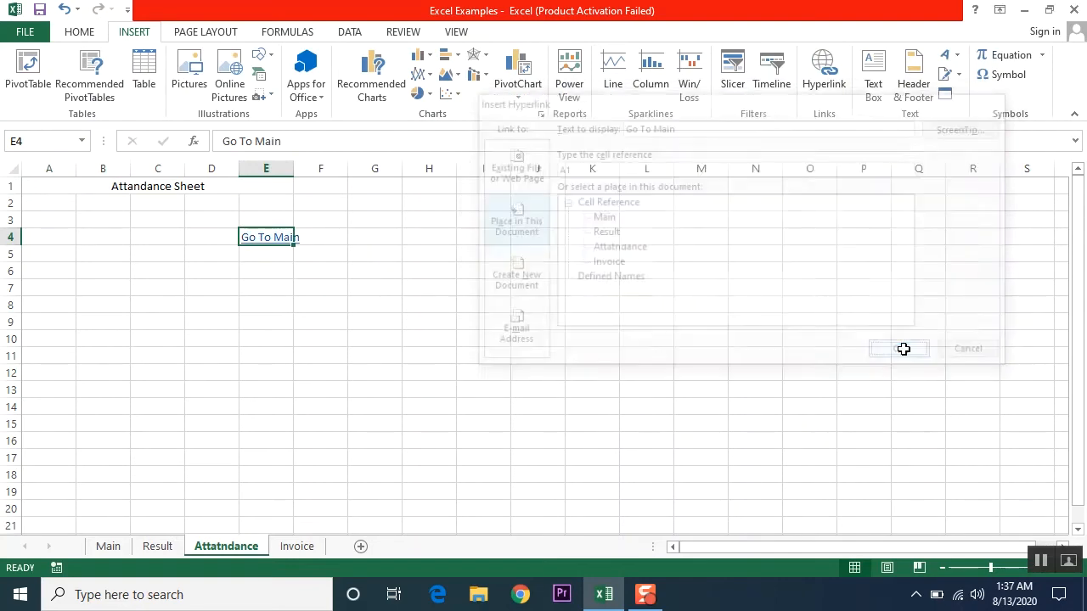
pyautogui.click(284, 244)
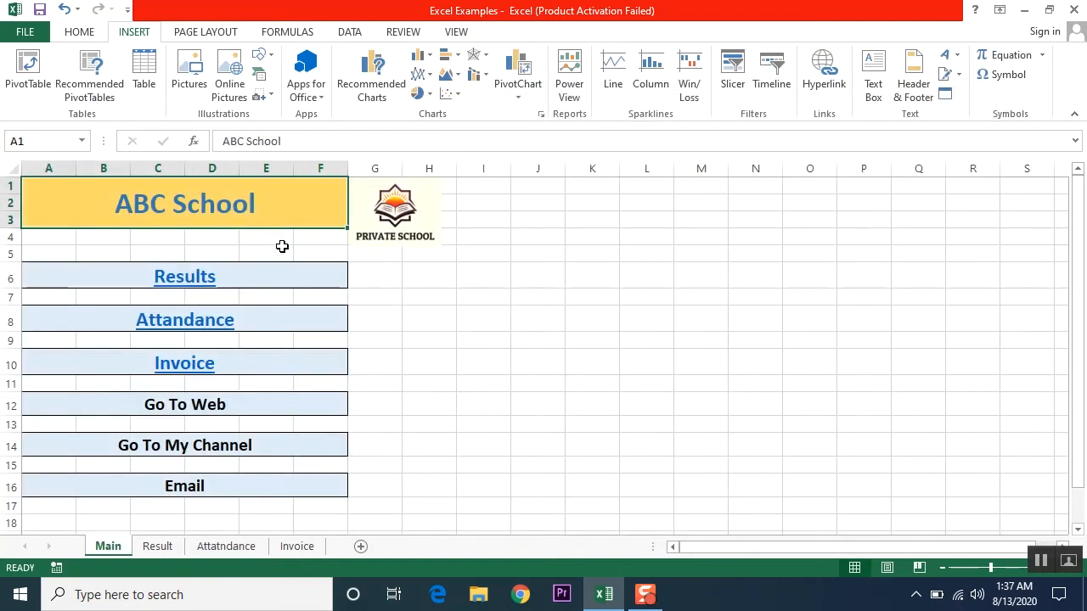
pyautogui.click(179, 364)
pyautogui.click(179, 363)
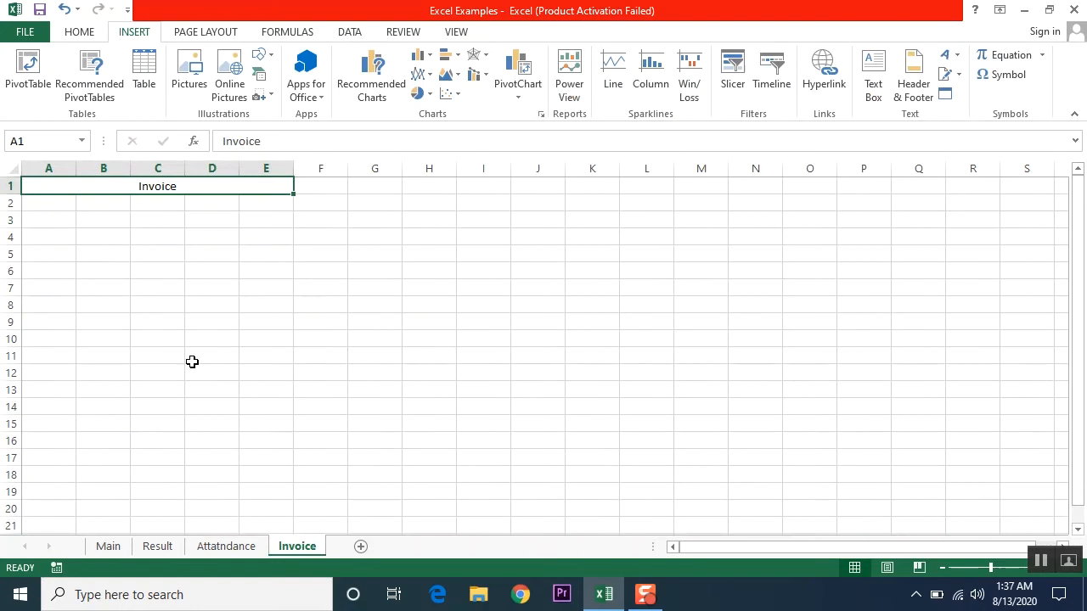
# - Add a Main label in Invoice cell E3 hyperlinked to the Main sheet
pyautogui.click(260, 224)
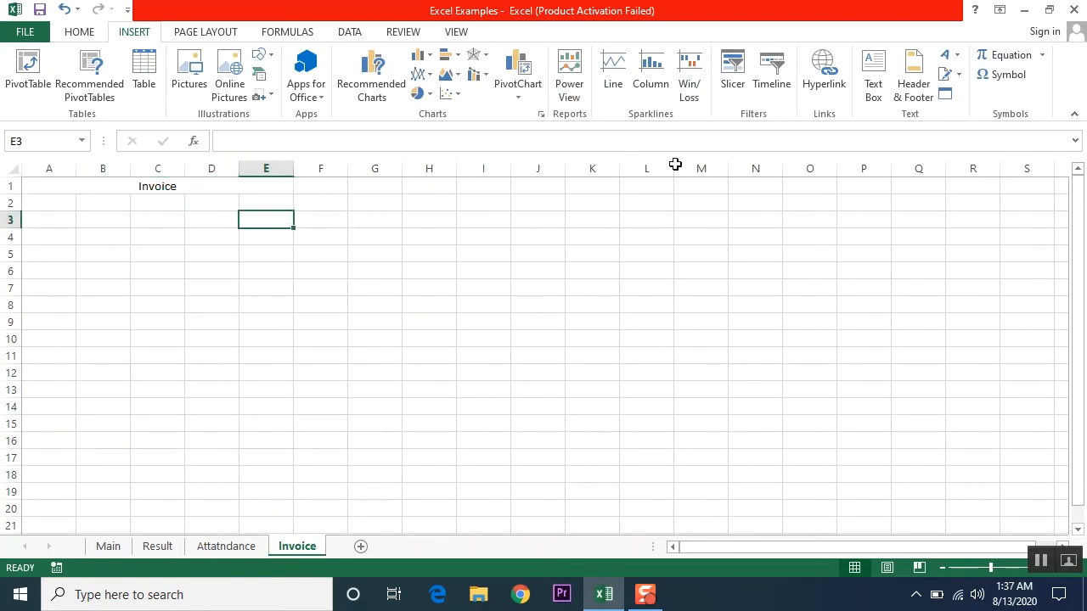
pyautogui.write('Go')
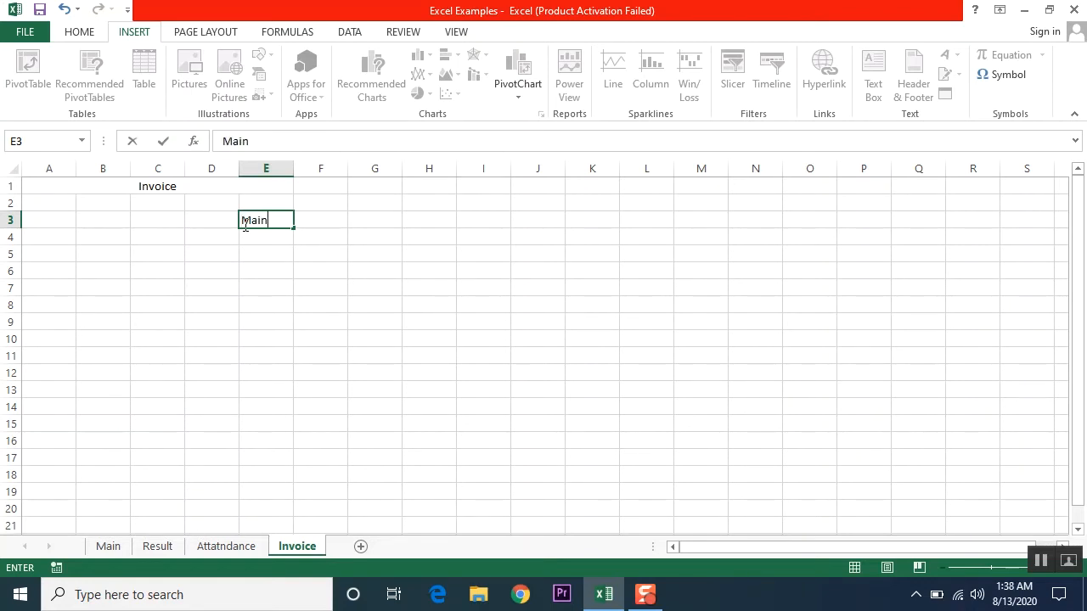
pyautogui.press('Return')
pyautogui.click(269, 222)
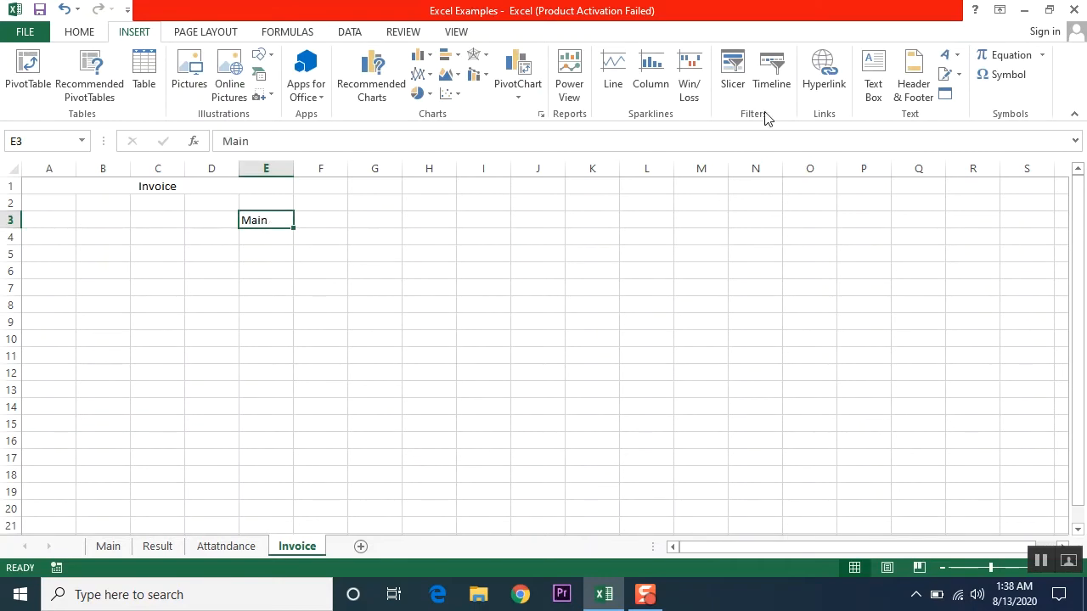
pyautogui.click(820, 86)
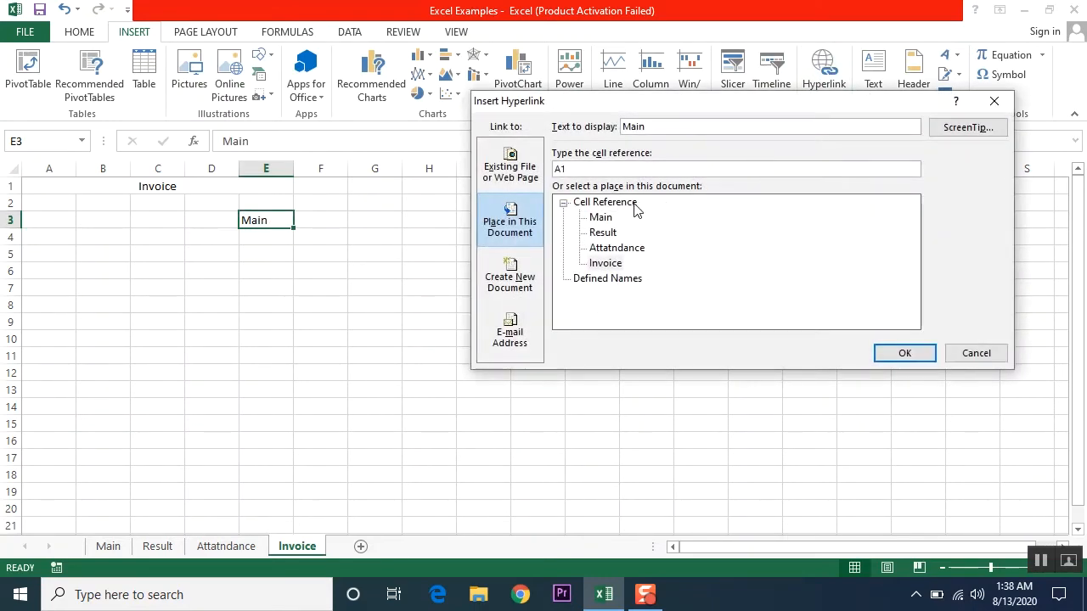
pyautogui.click(600, 218)
pyautogui.click(922, 355)
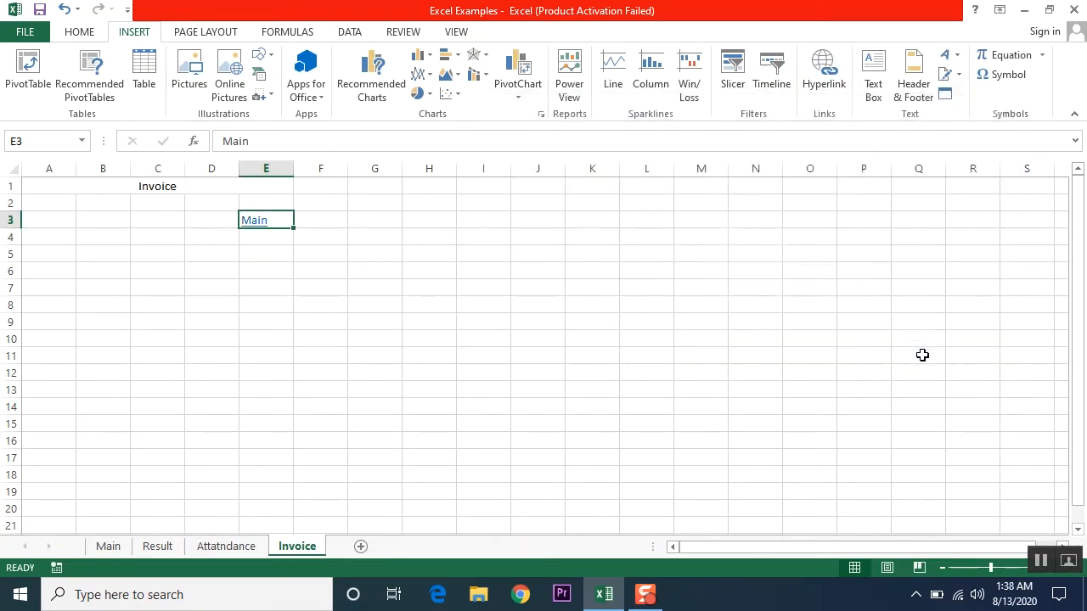
# - Round-trip test the Invoice, Attandance and Results menu links and their back links
pyautogui.click(256, 221)
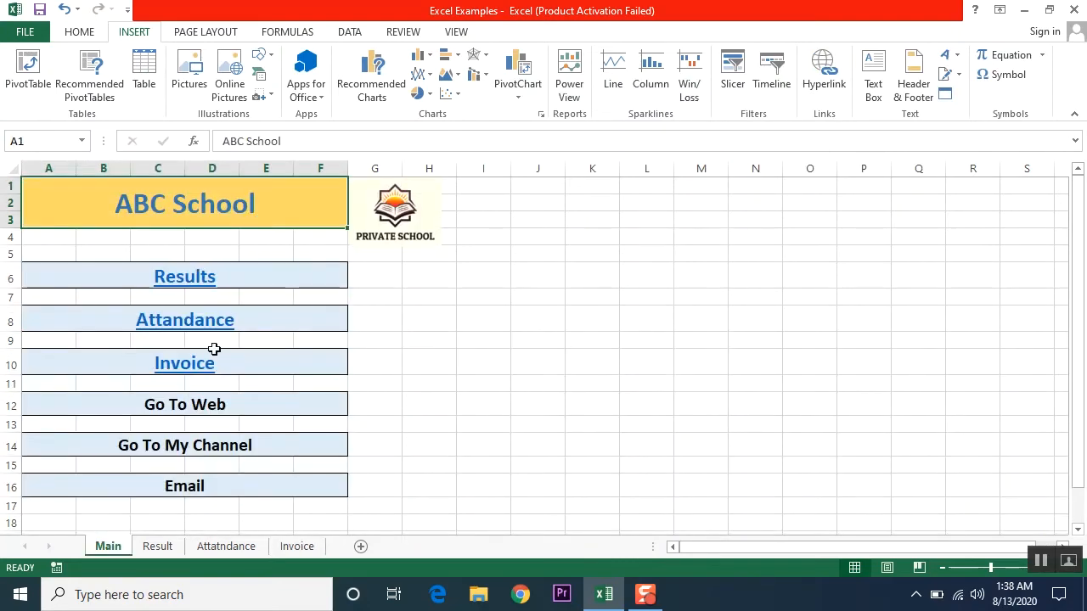
pyautogui.click(191, 367)
pyautogui.click(255, 224)
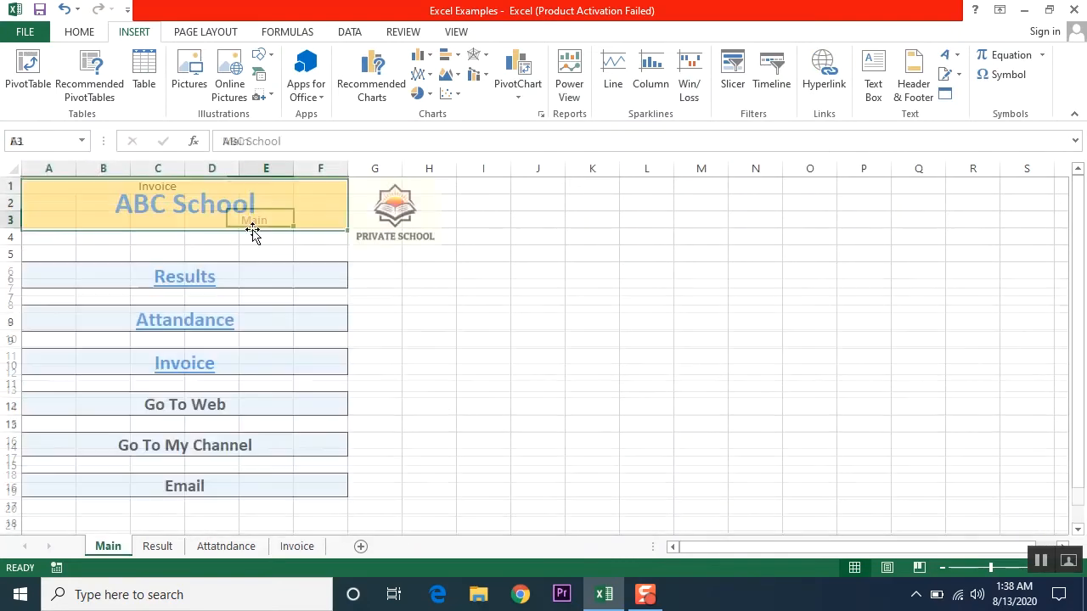
pyautogui.click(173, 331)
pyautogui.click(285, 238)
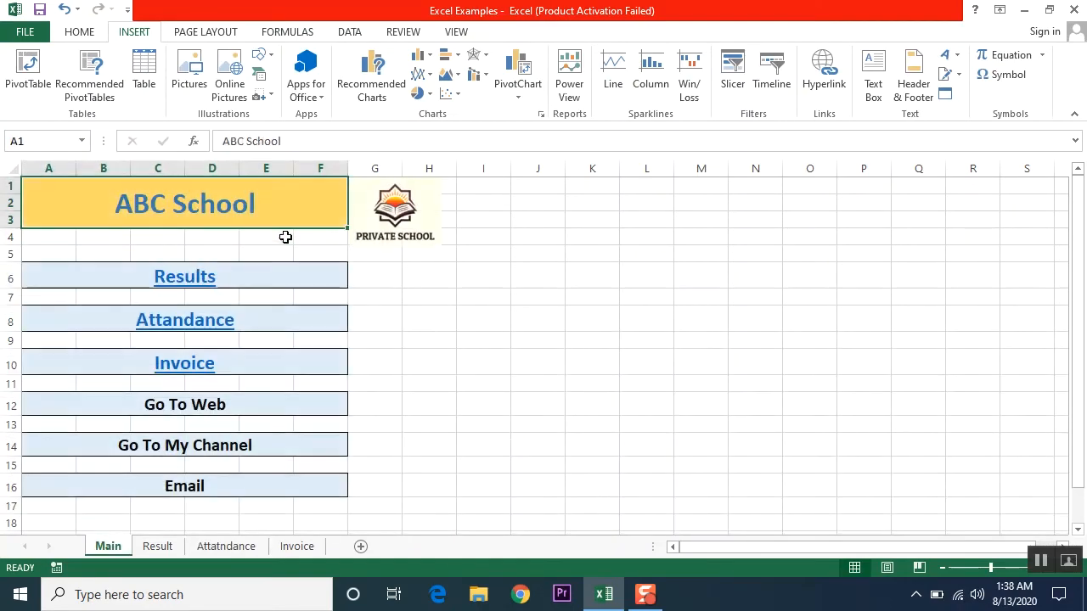
pyautogui.click(202, 280)
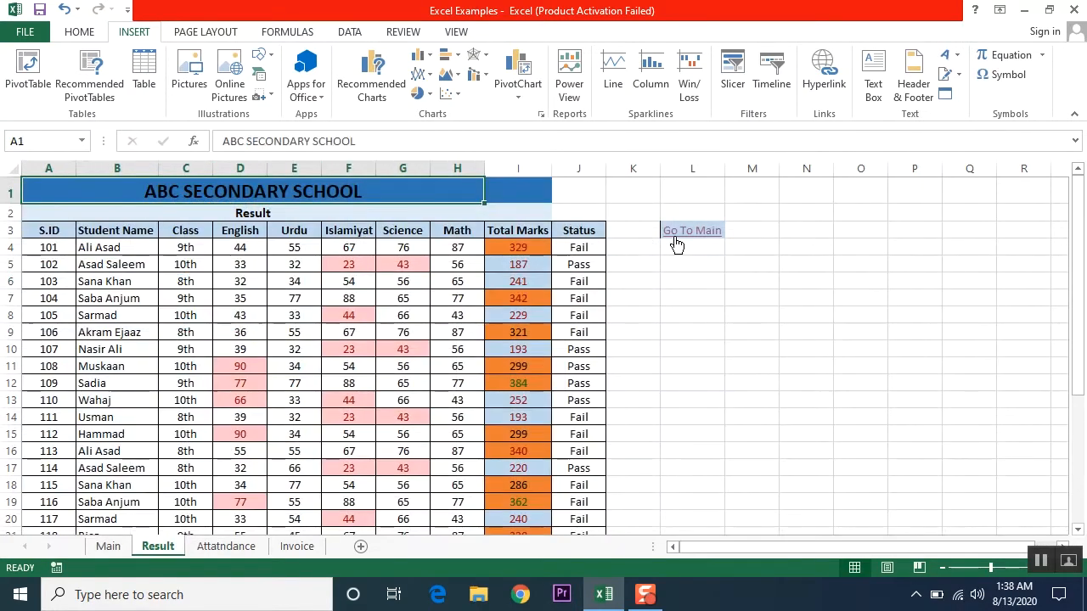
pyautogui.click(675, 245)
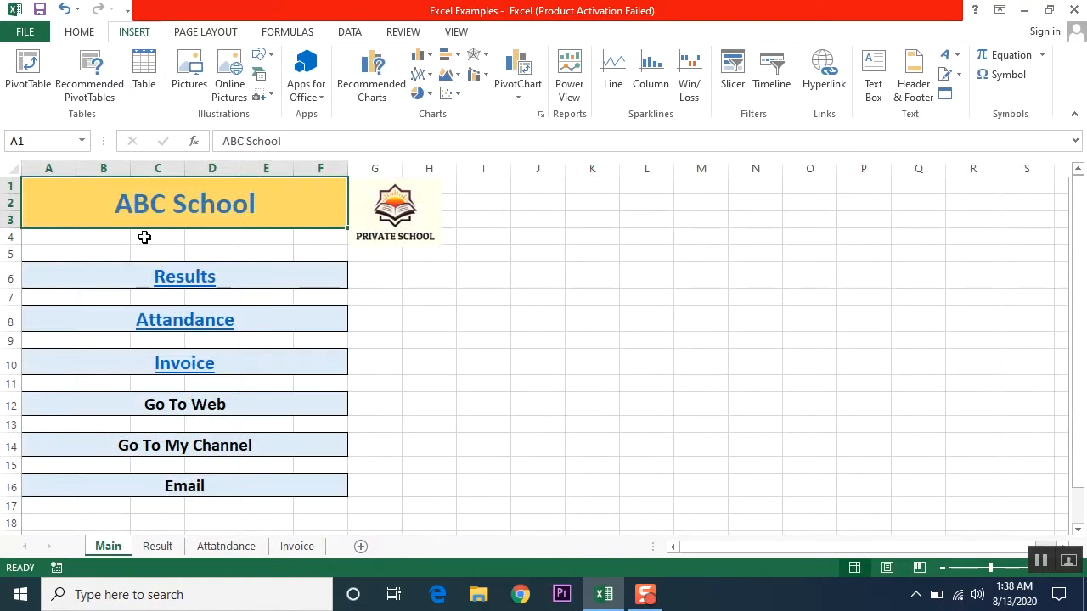
pyautogui.click(224, 406)
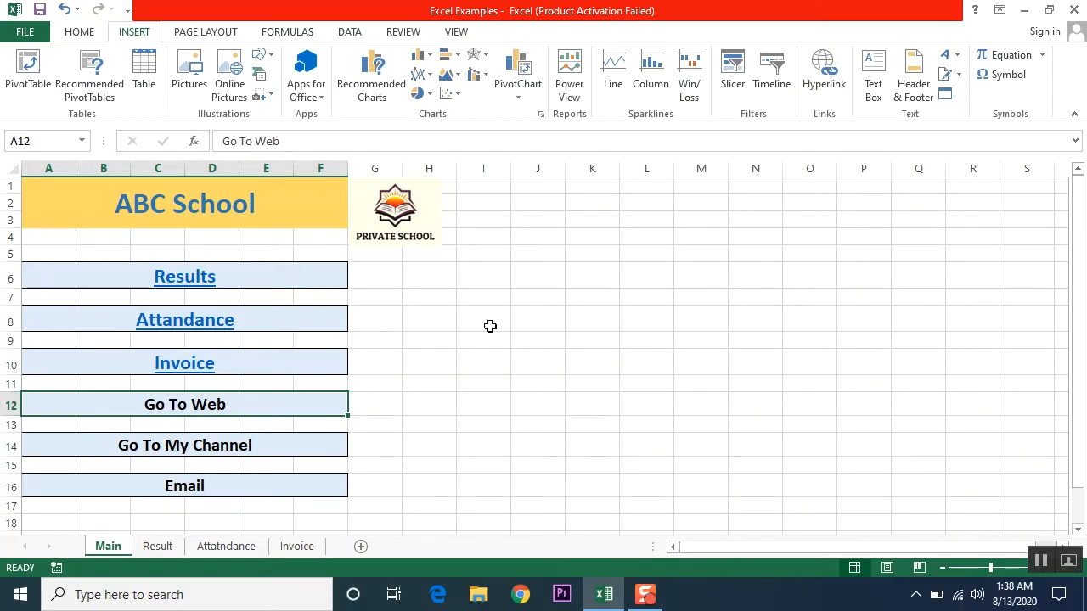
pyautogui.click(824, 69)
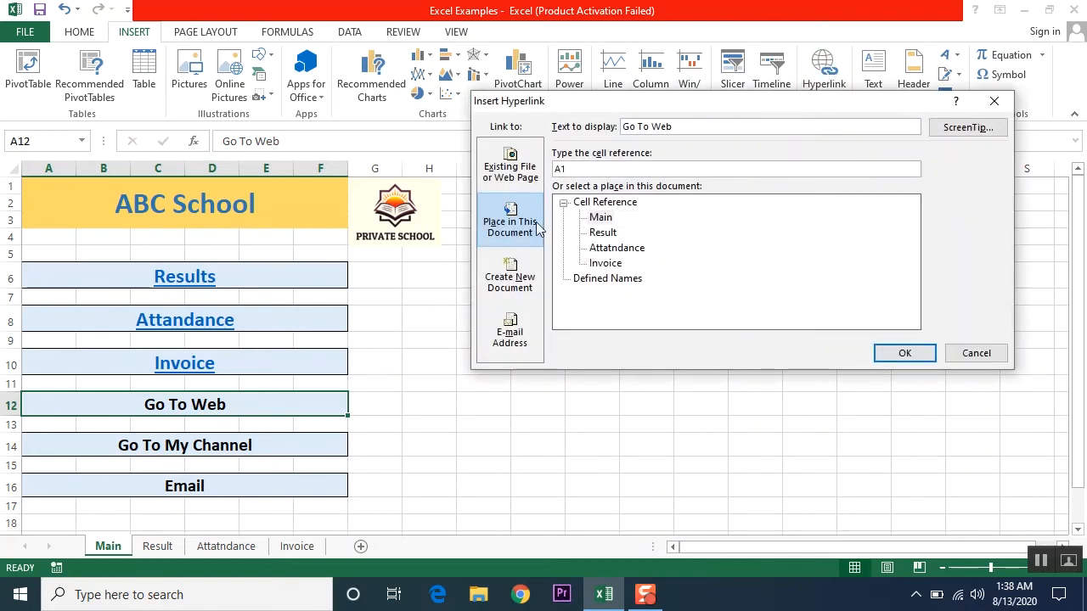
pyautogui.click(511, 172)
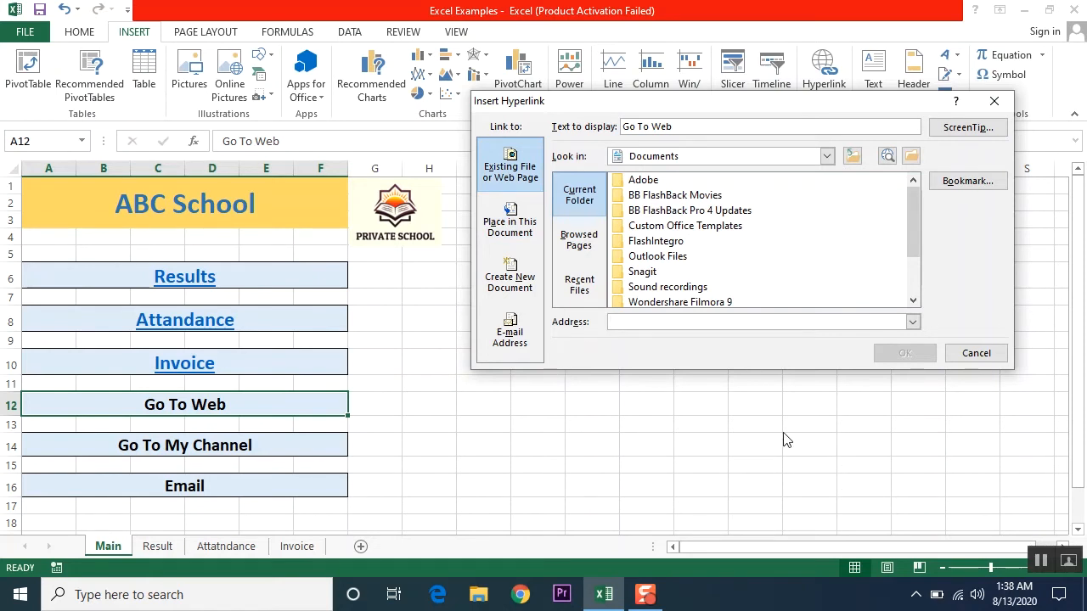
pyautogui.write('www.google.com/')
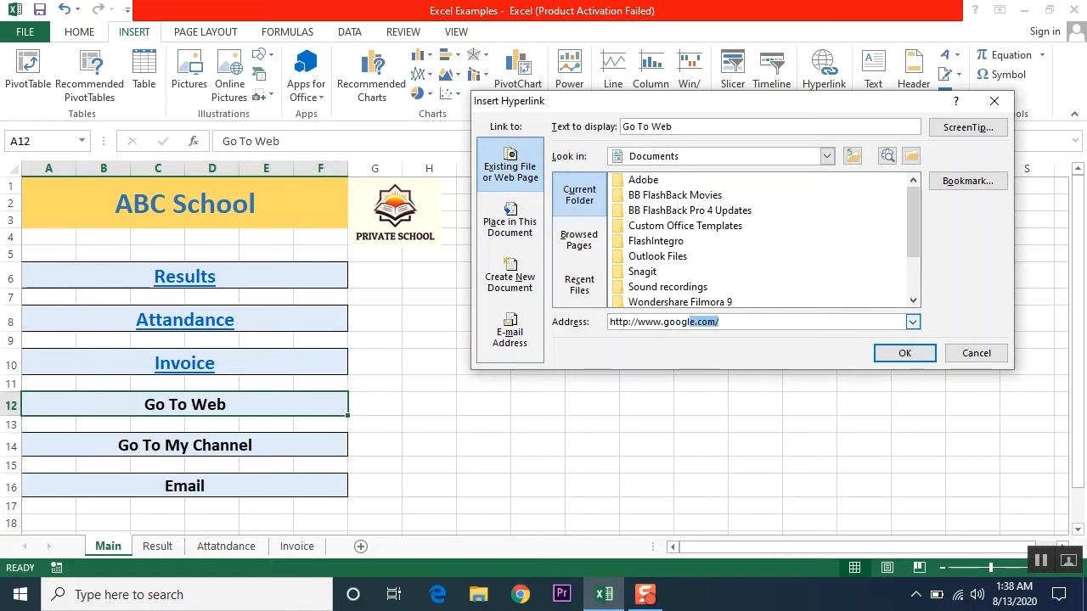
pyautogui.click(746, 322)
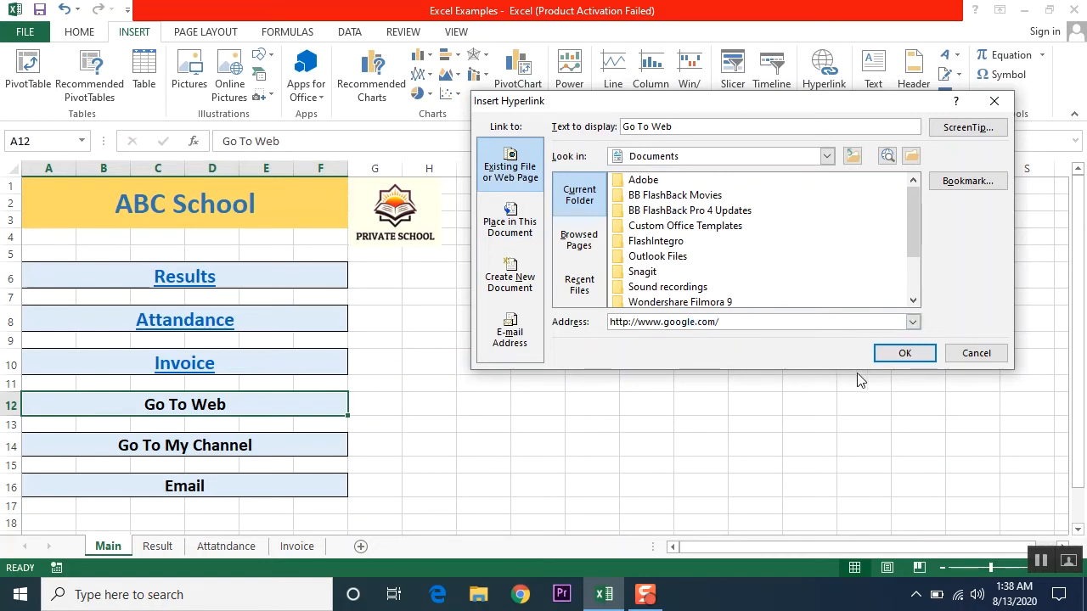
pyautogui.click(901, 353)
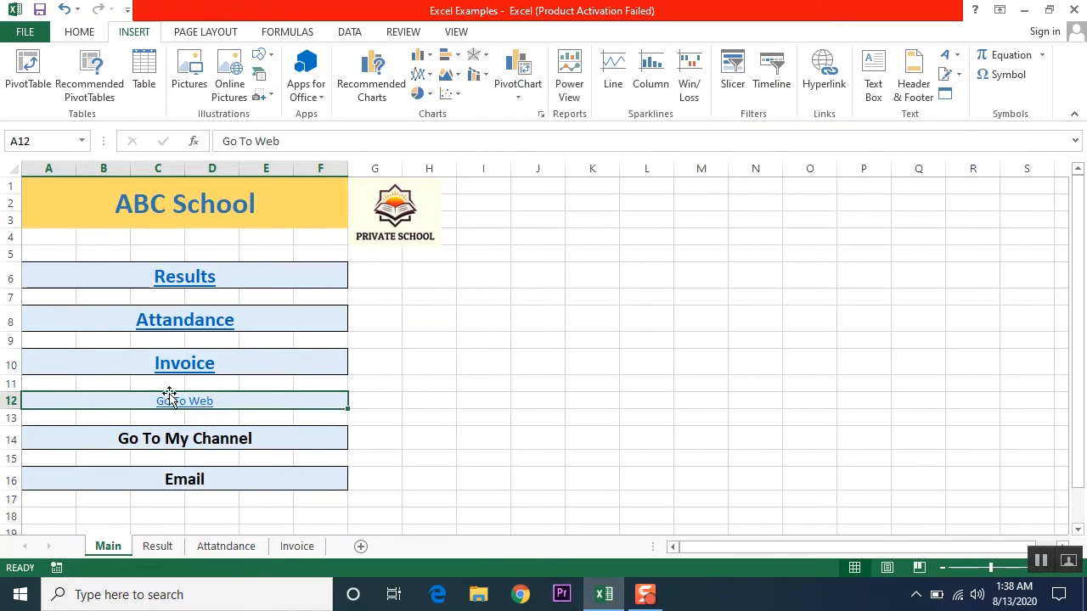
# - Copy Invoice's large bold link style onto Go To Web, then test the link
pyautogui.click(263, 360)
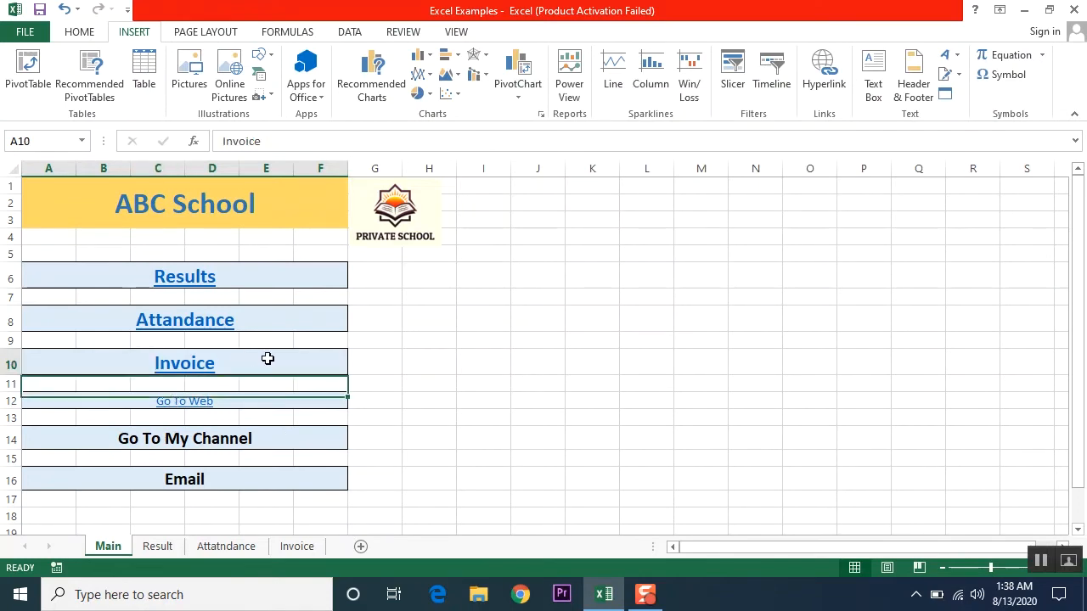
pyautogui.click(85, 31)
pyautogui.click(48, 91)
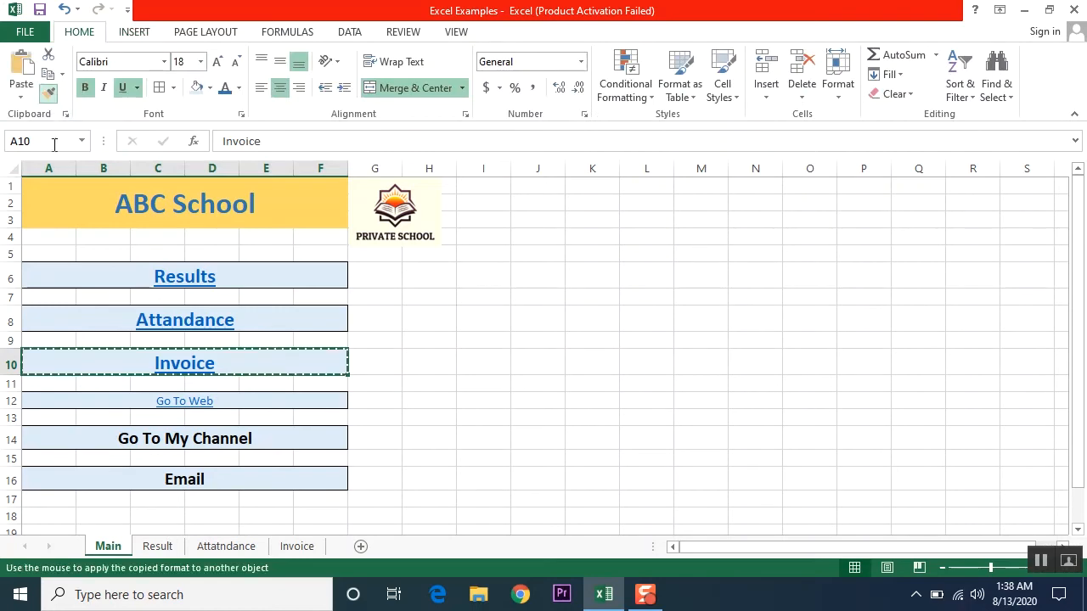
pyautogui.click(246, 403)
pyautogui.click(534, 440)
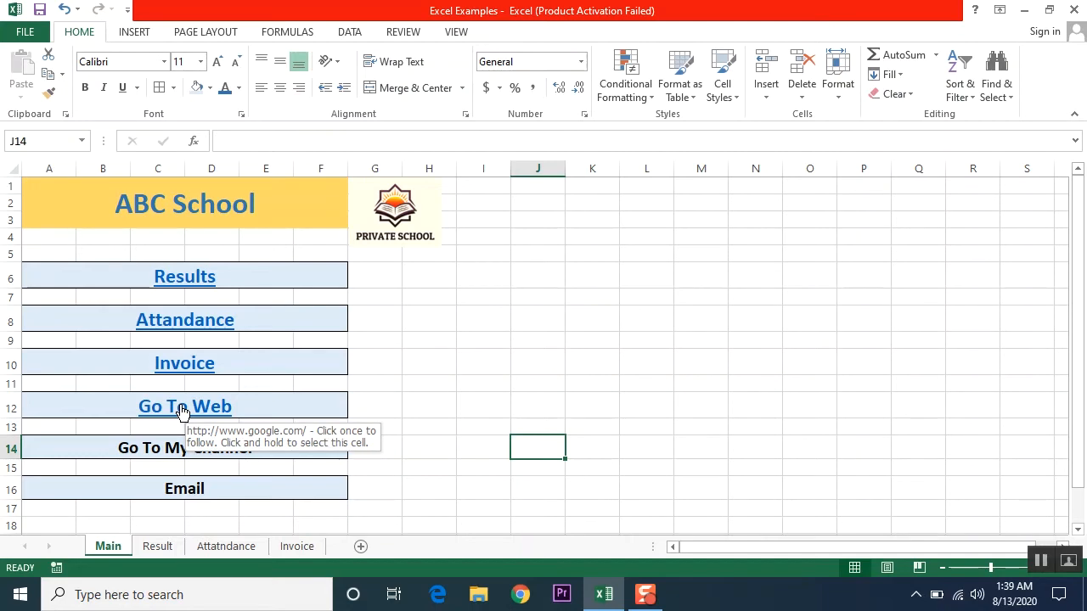
pyautogui.click(182, 411)
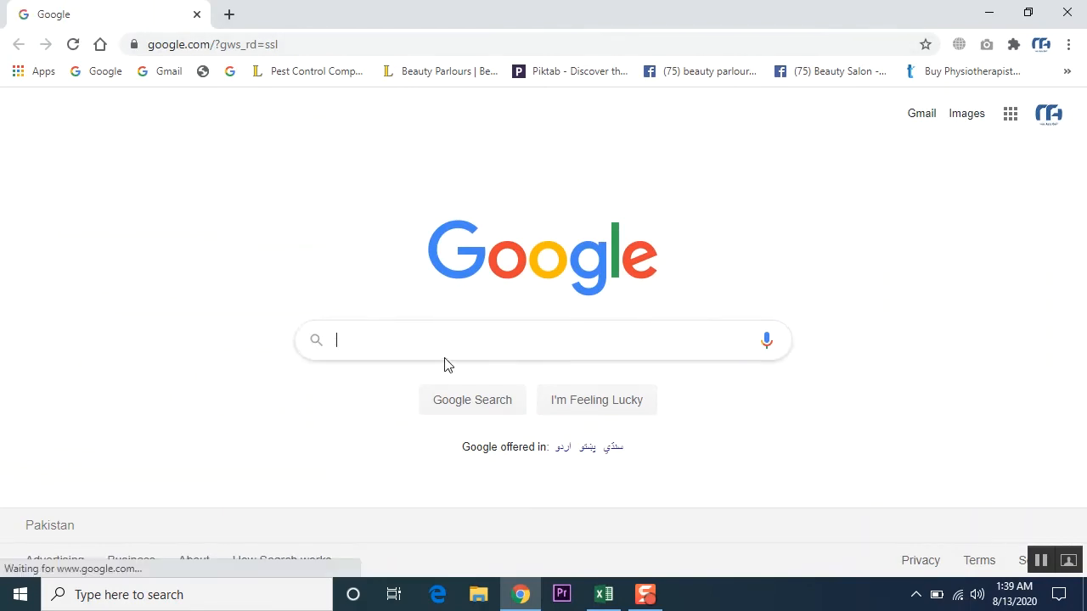
# - Open youtube.com, go to the account's own channel page, then return to Excel
pyautogui.click(346, 41)
pyautogui.write('youtube.com')
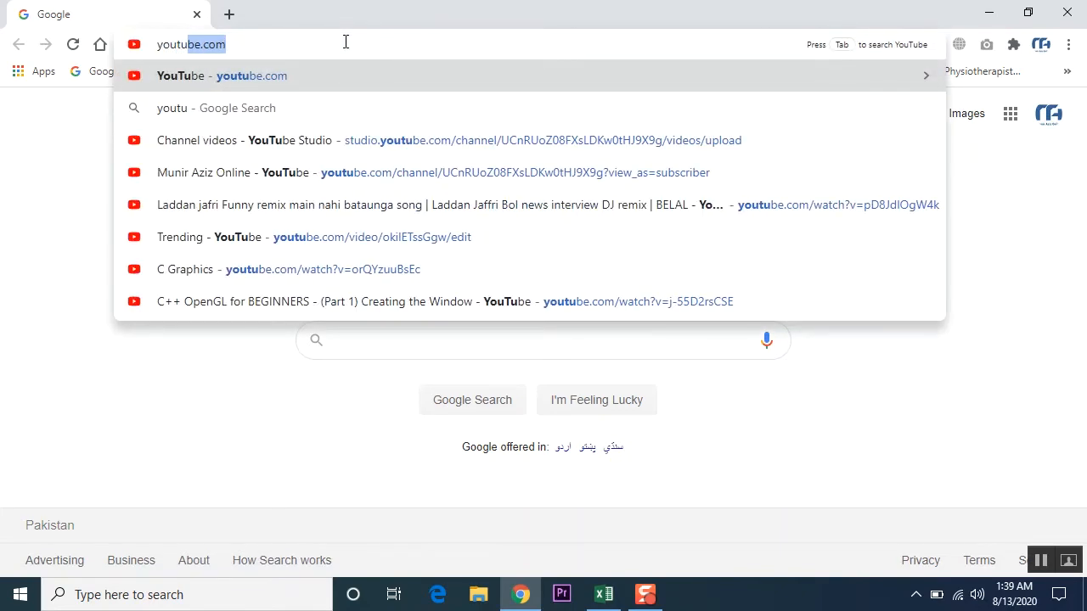
pyautogui.press('Return')
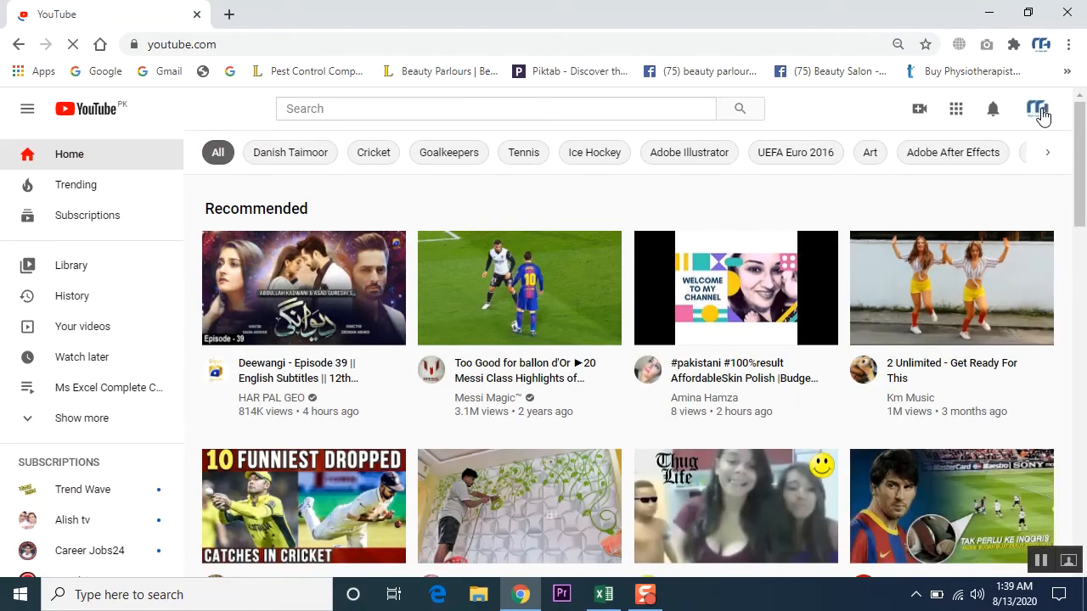
pyautogui.click(1041, 112)
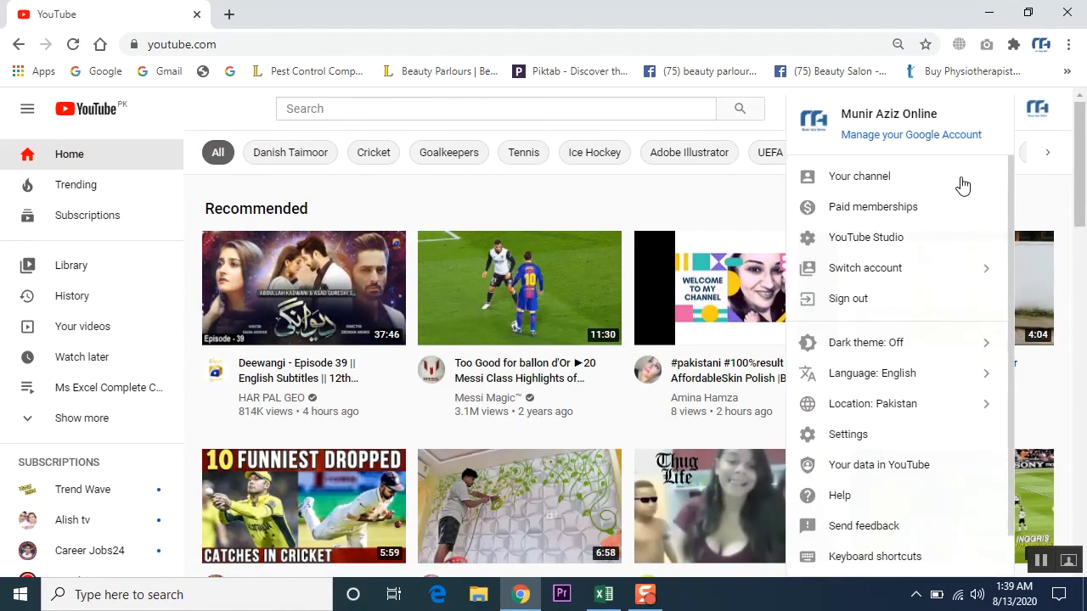
pyautogui.click(878, 176)
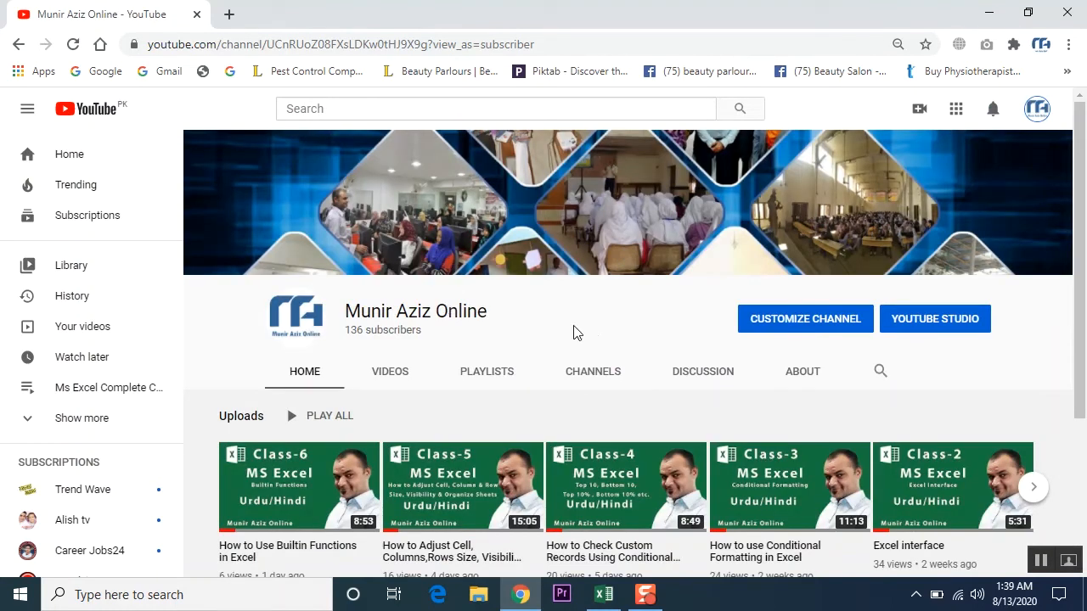
pyautogui.moveTo(523, 598)
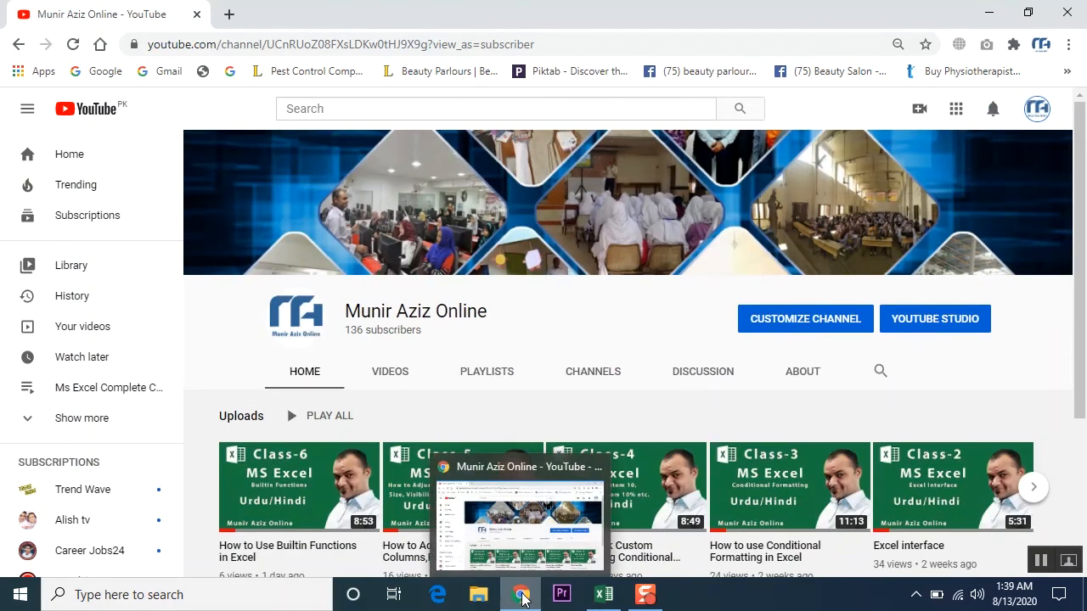
pyautogui.click(603, 594)
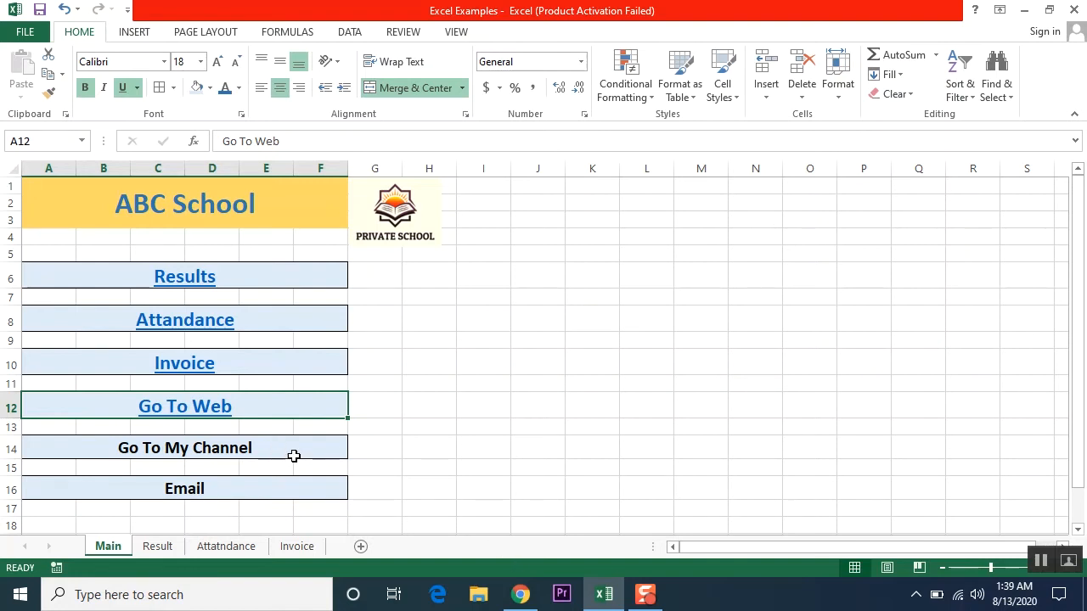
# - Open zoom.us in a new browser tab
pyautogui.click(514, 600)
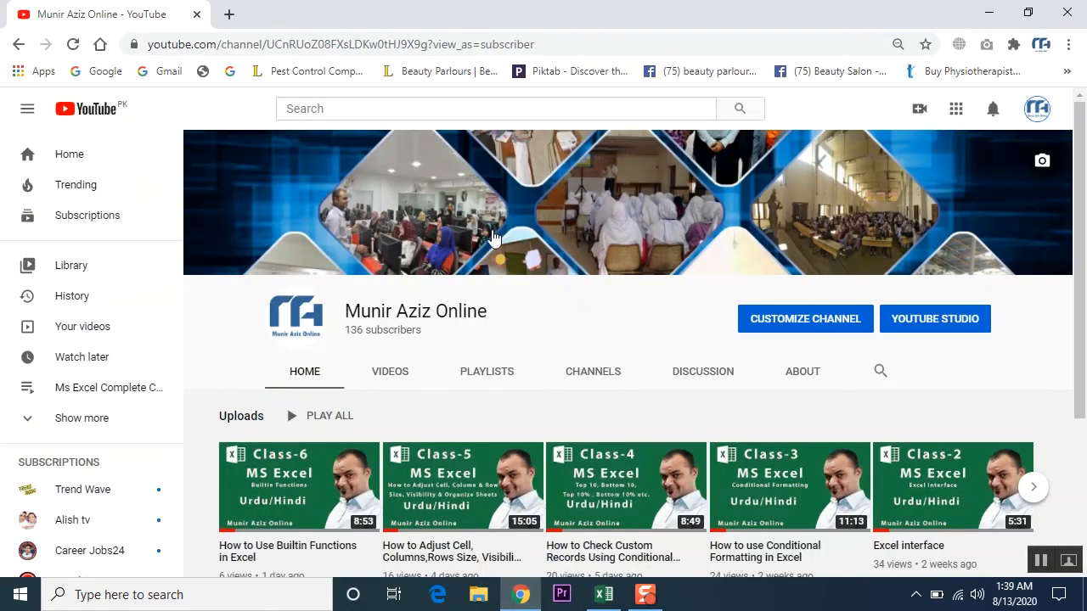
pyautogui.click(230, 12)
pyautogui.write('zoom')
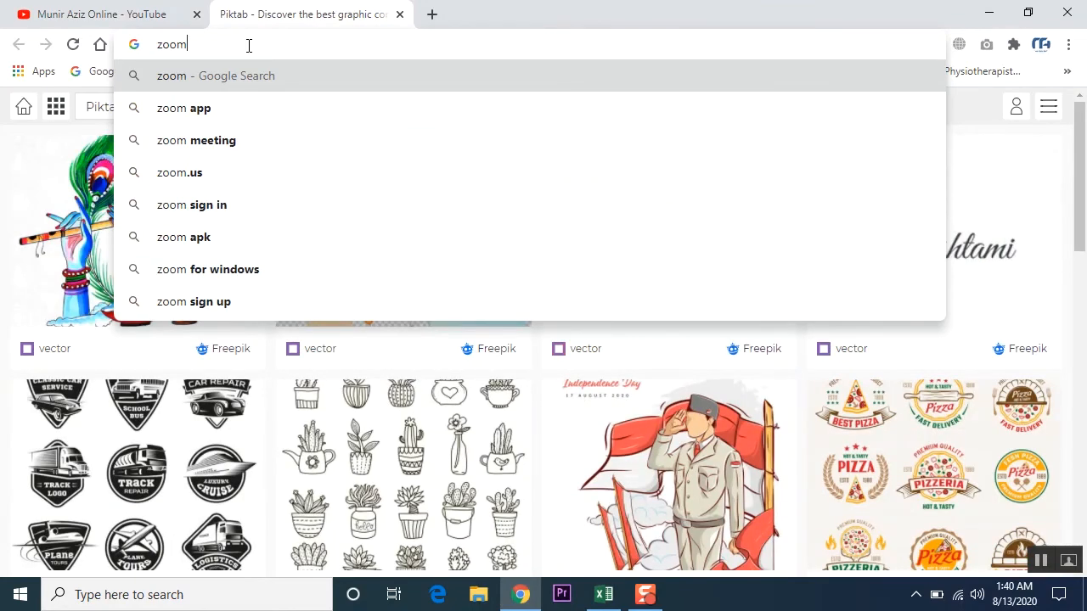
pyautogui.hotkey('ctrl', 'Return')
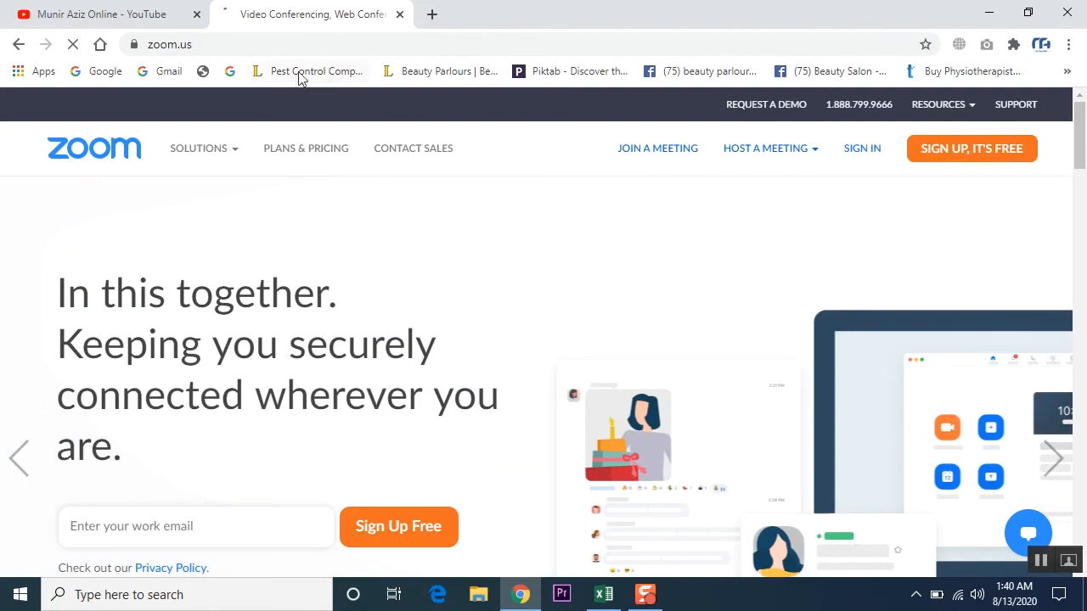
pyautogui.click(235, 45)
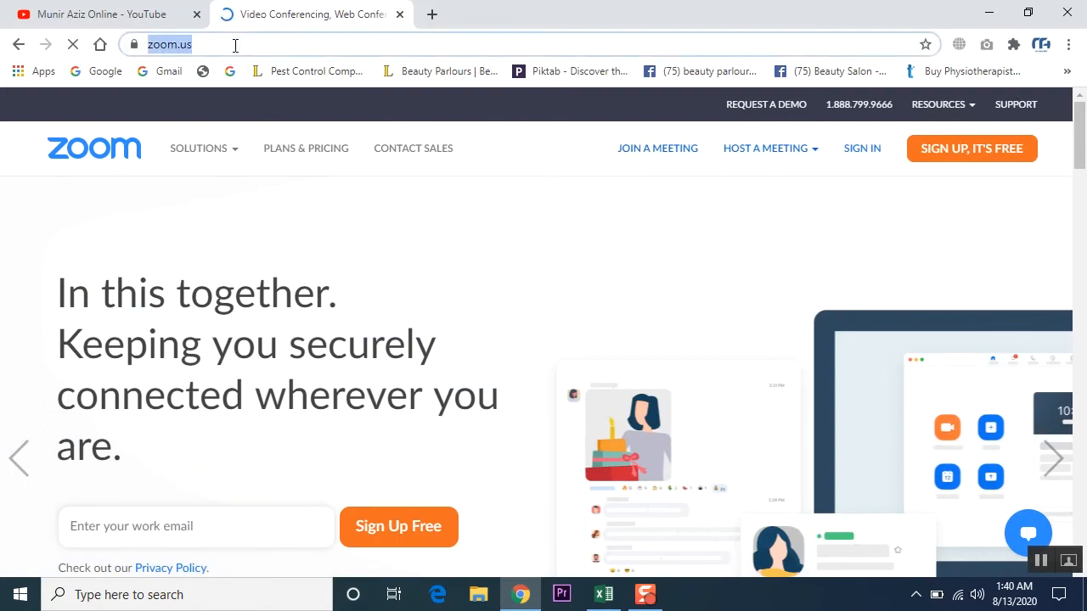
# - Copy the YouTube channel page's web address and return to Excel
pyautogui.click(138, 12)
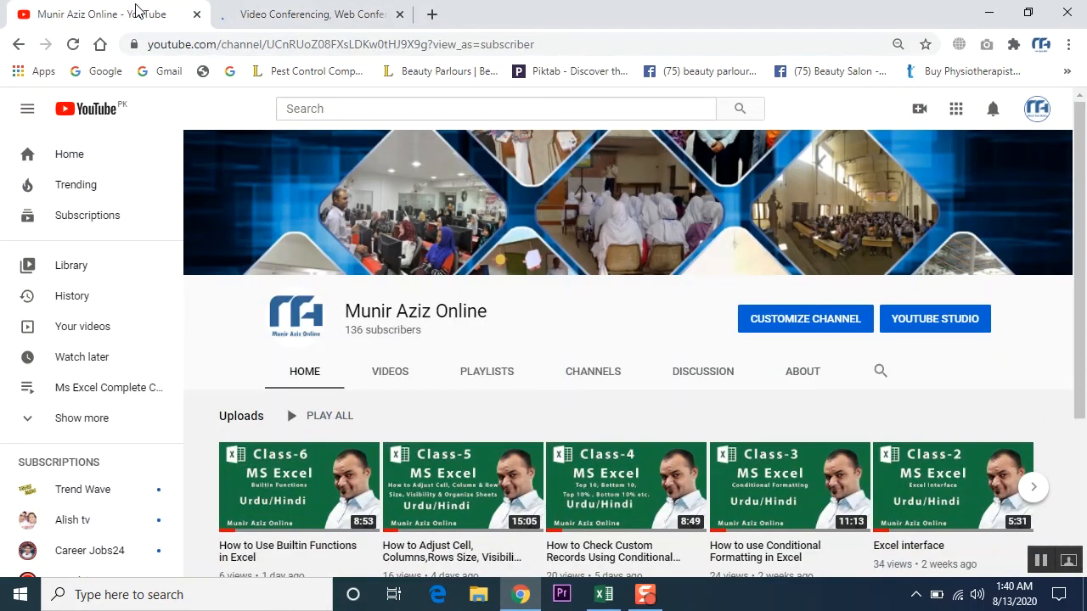
pyautogui.click(287, 10)
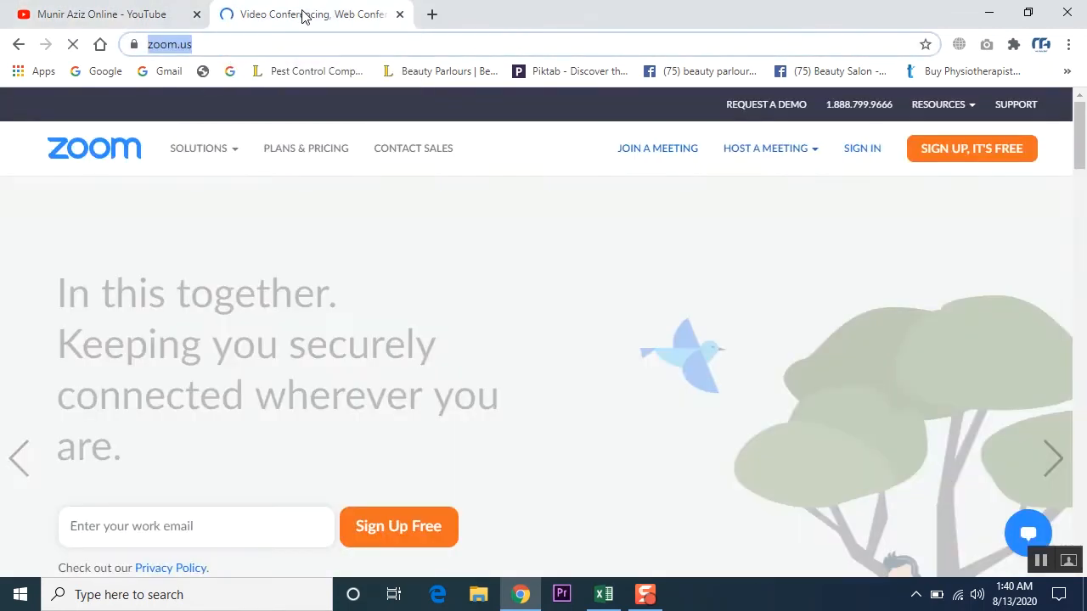
pyautogui.click(180, 11)
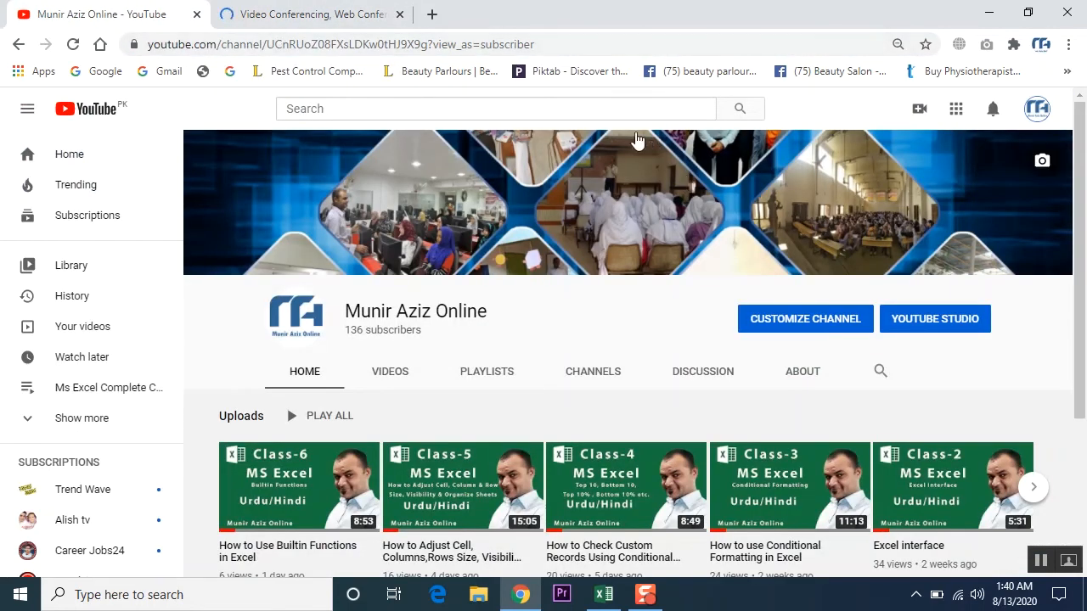
pyautogui.moveTo(575, 44); pyautogui.dragTo(108, 53)
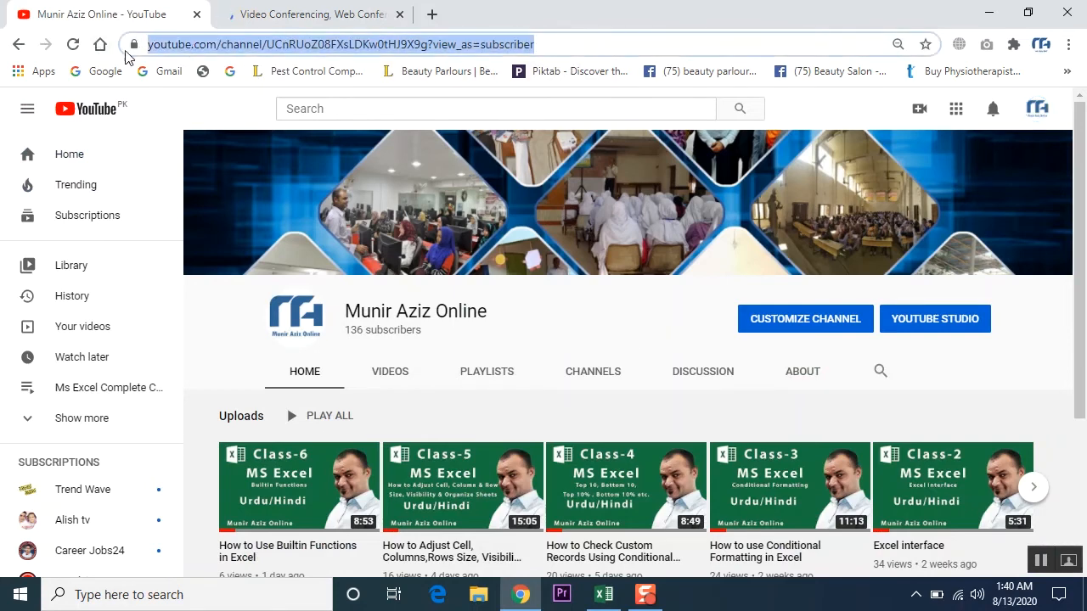
pyautogui.rightClick(278, 49)
pyautogui.click(316, 141)
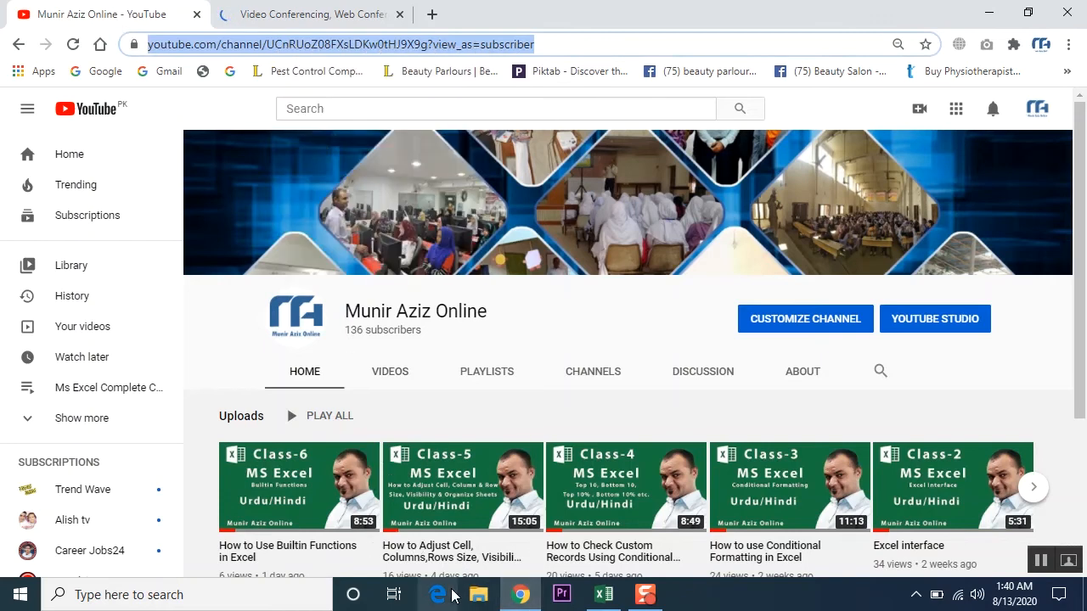
pyautogui.click(603, 594)
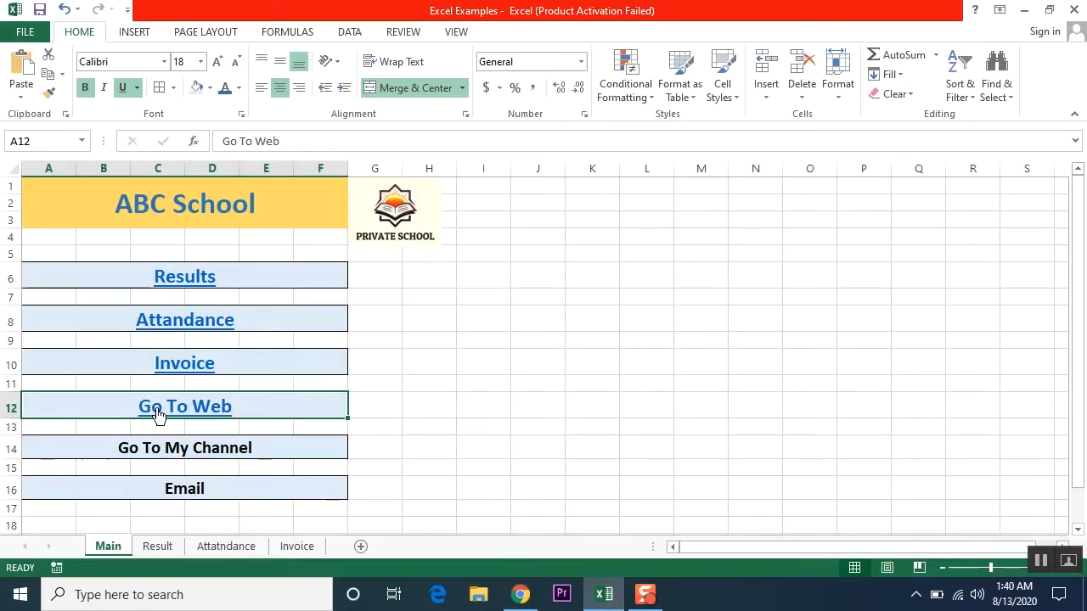
# - Hyperlink the Go To My Channel cell A14 to the pasted YouTube channel address
pyautogui.click(206, 453)
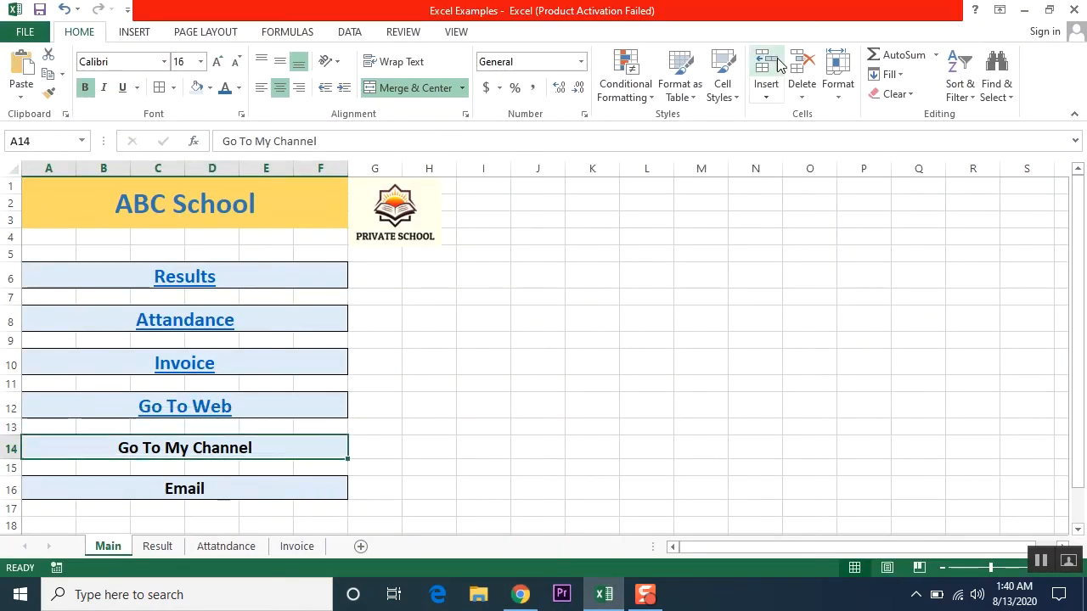
pyautogui.click(136, 34)
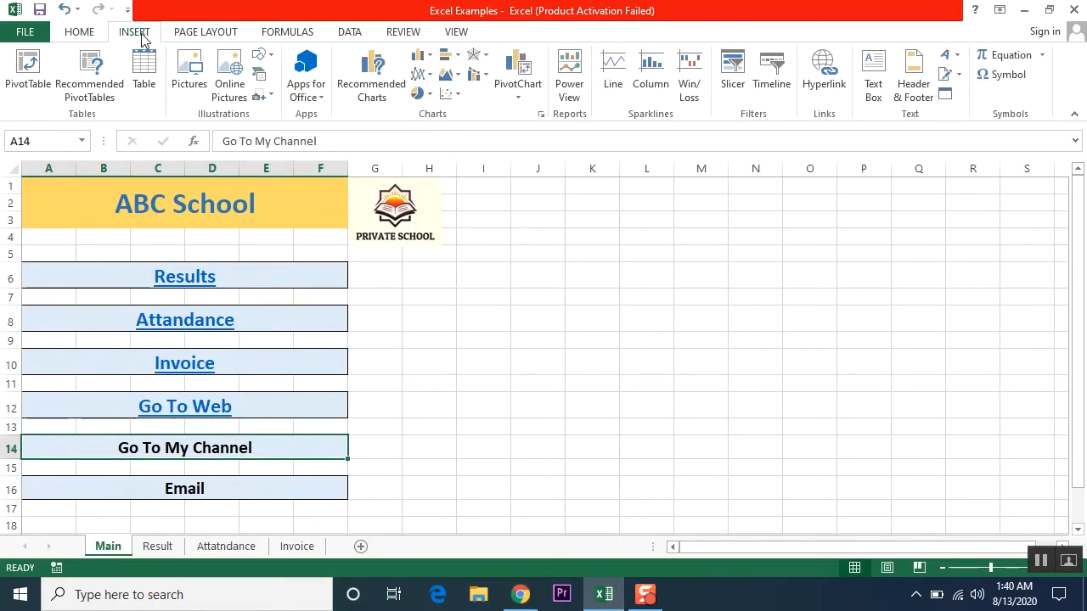
pyautogui.click(824, 85)
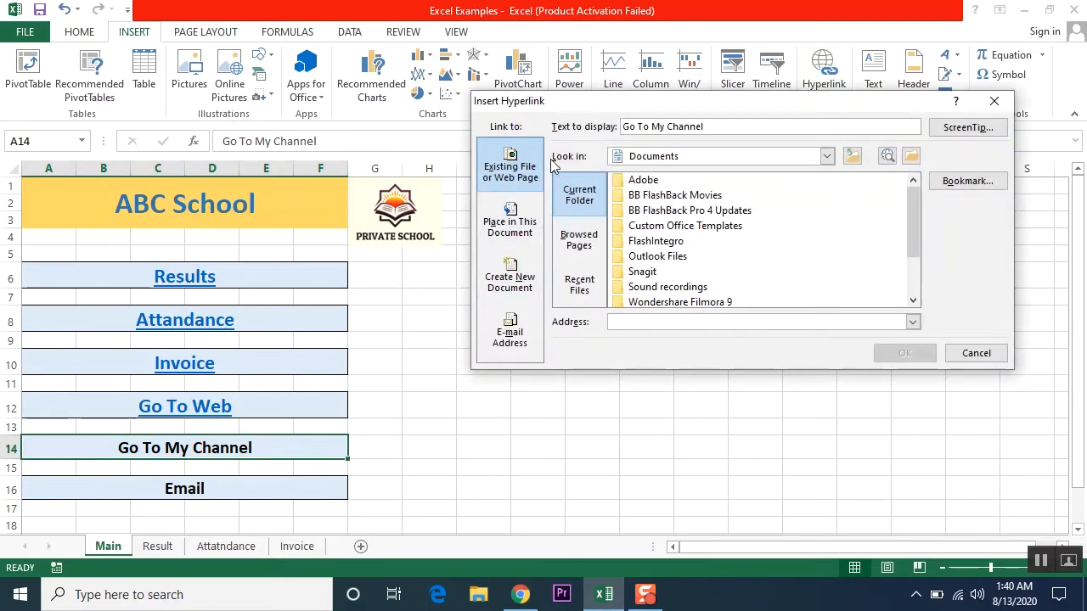
pyautogui.rightClick(642, 322)
pyautogui.click(682, 372)
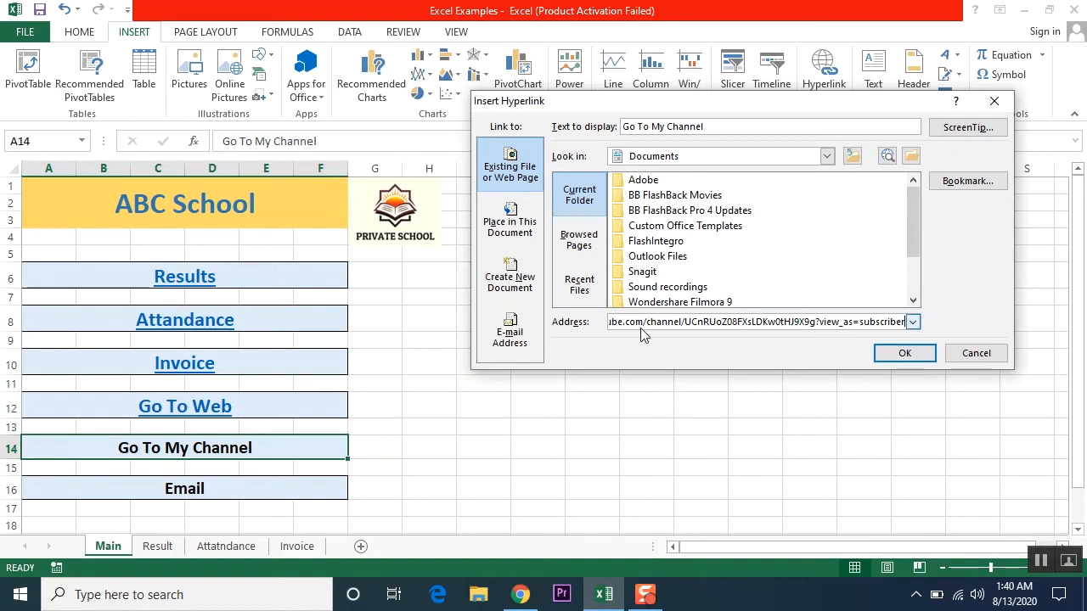
pyautogui.click(907, 354)
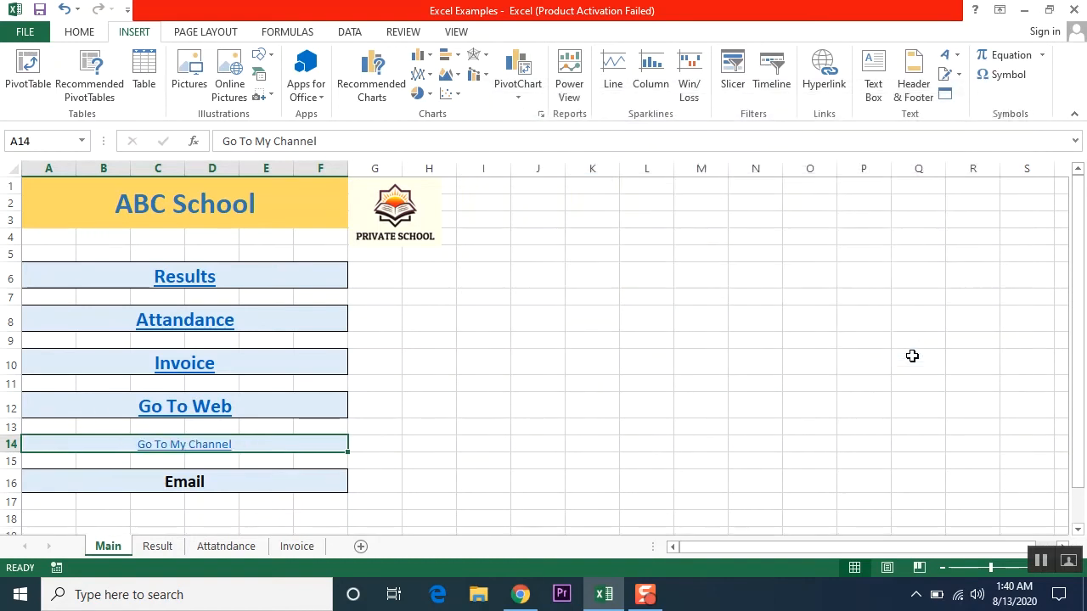
# - Apply Go To Web's formatting to Go To My Channel with Format Painter
pyautogui.click(251, 408)
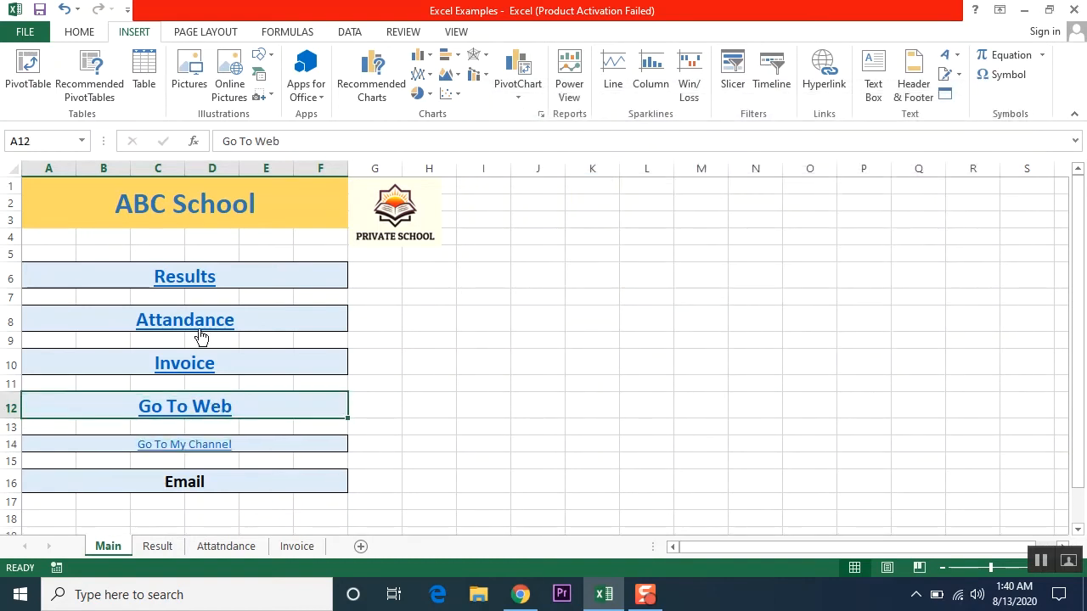
pyautogui.click(79, 34)
pyautogui.click(49, 92)
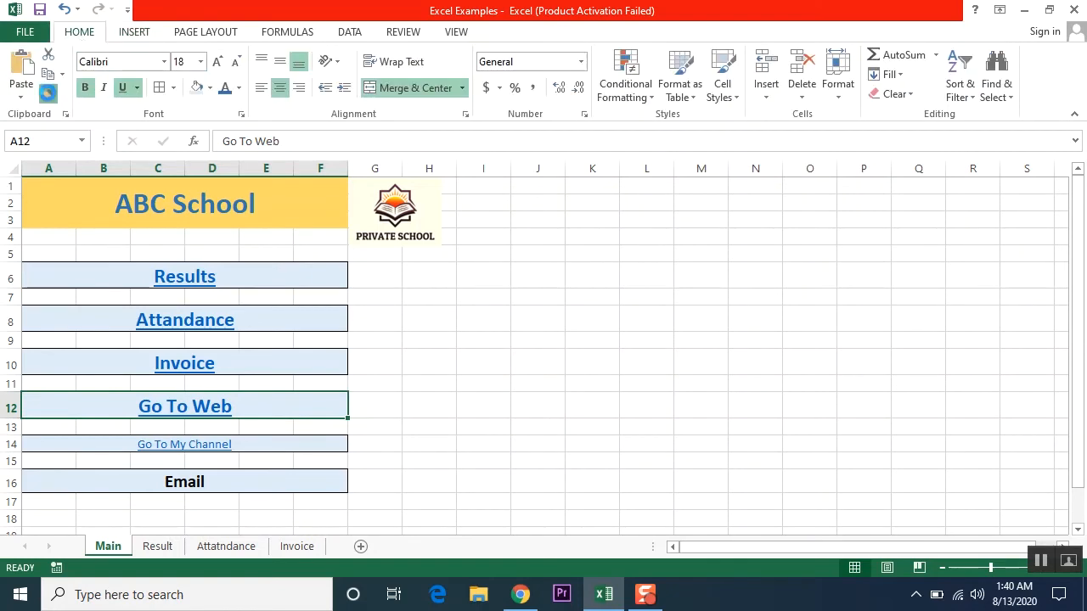
pyautogui.click(252, 445)
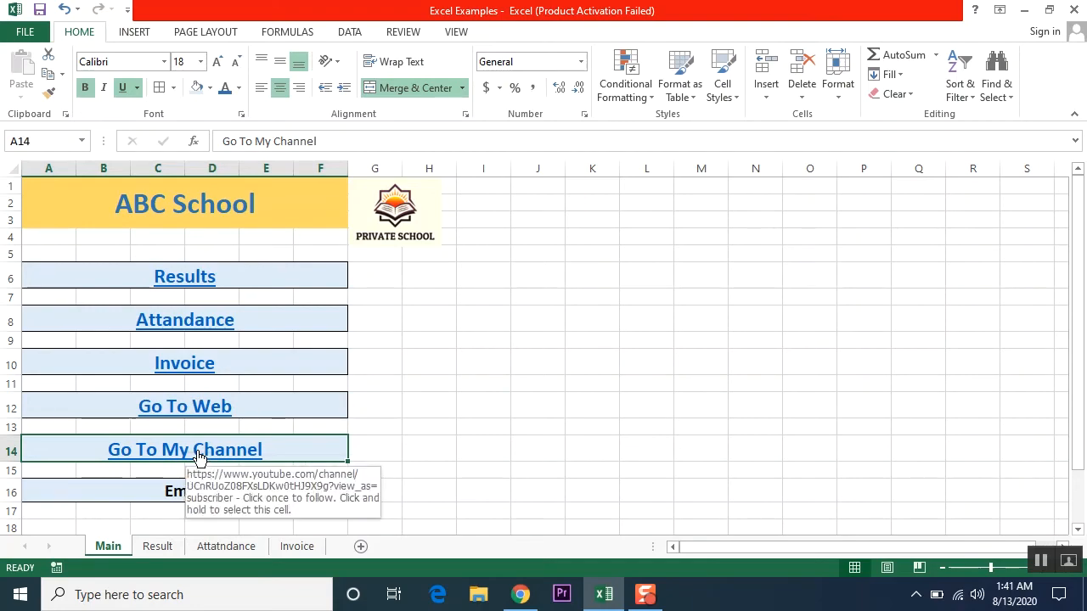
# - Close the extra YouTube and Video Conferencing tabs in Chrome
pyautogui.click(519, 596)
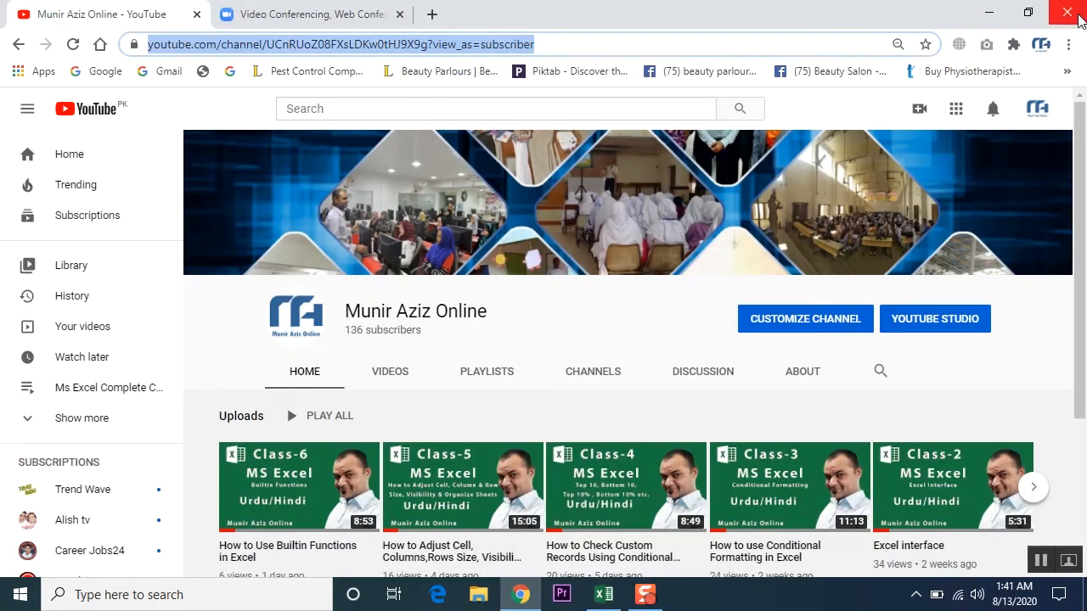
pyautogui.click(1072, 9)
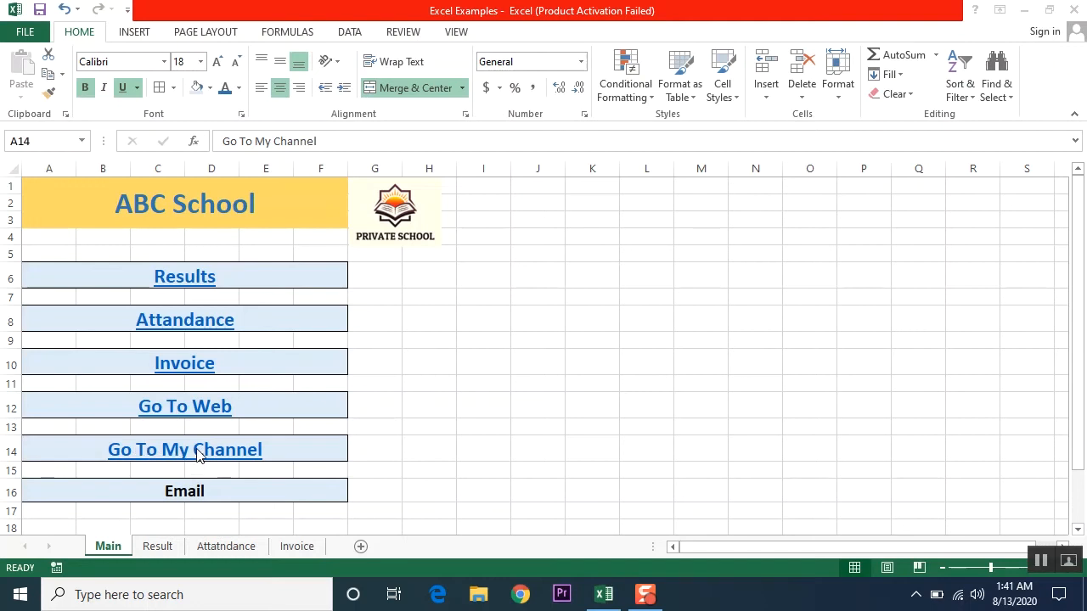
pyautogui.click(461, 456)
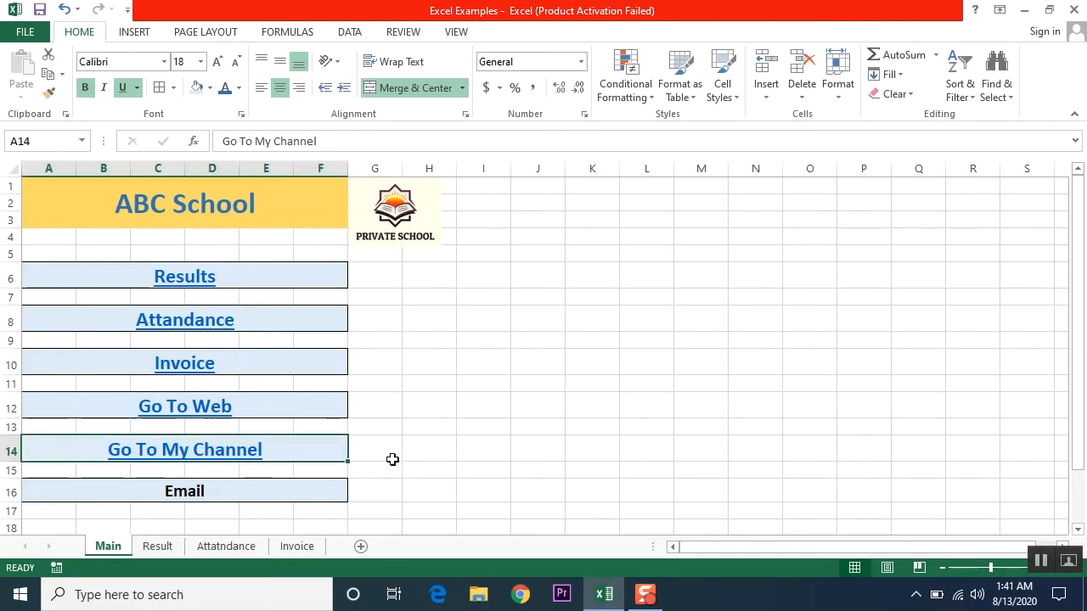
pyautogui.click(208, 450)
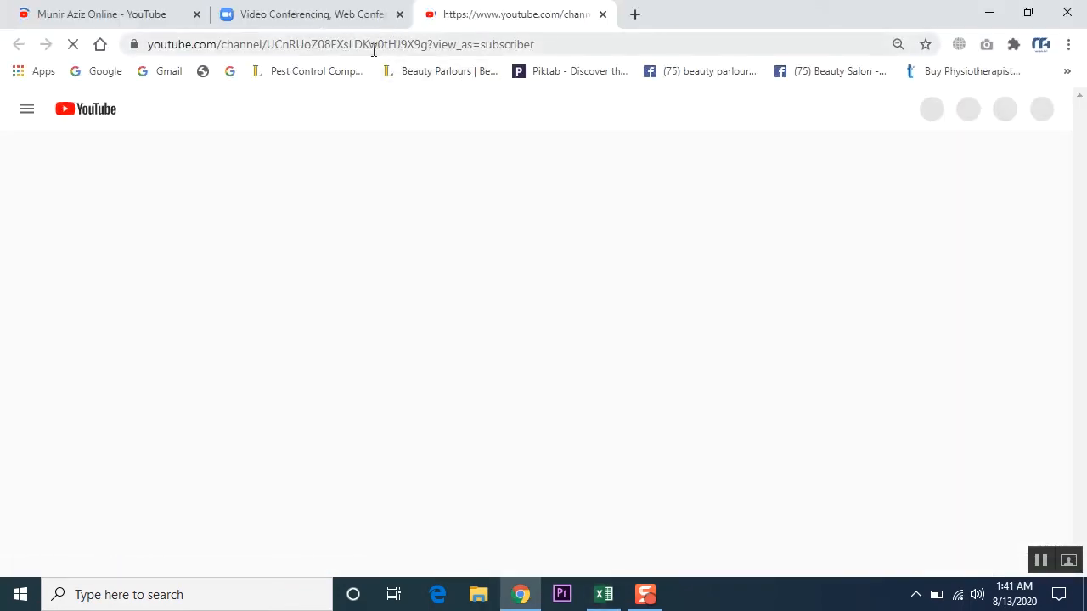
pyautogui.click(196, 14)
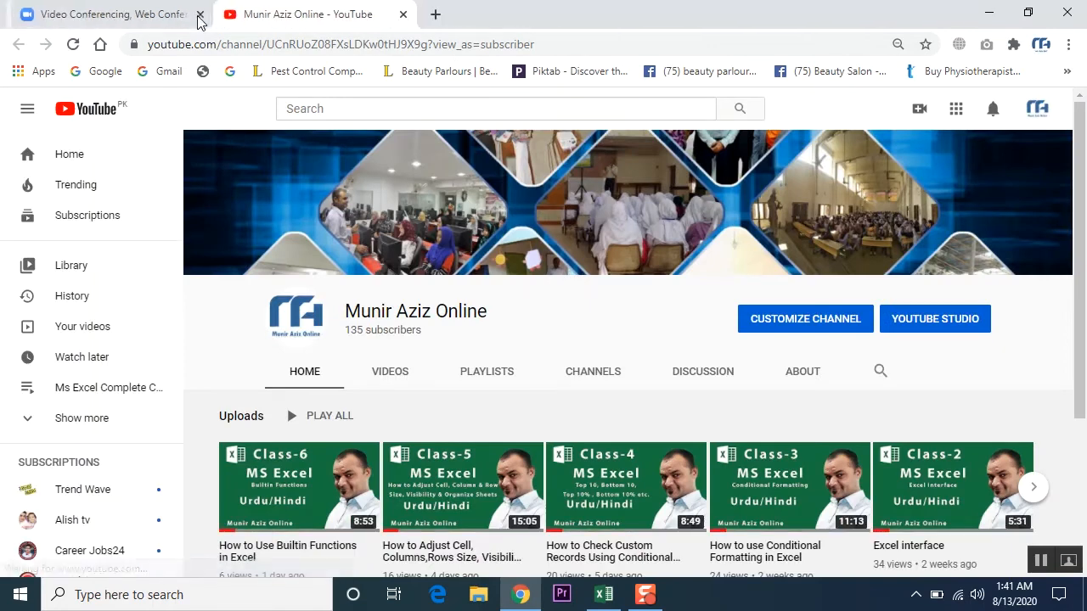
pyautogui.click(196, 15)
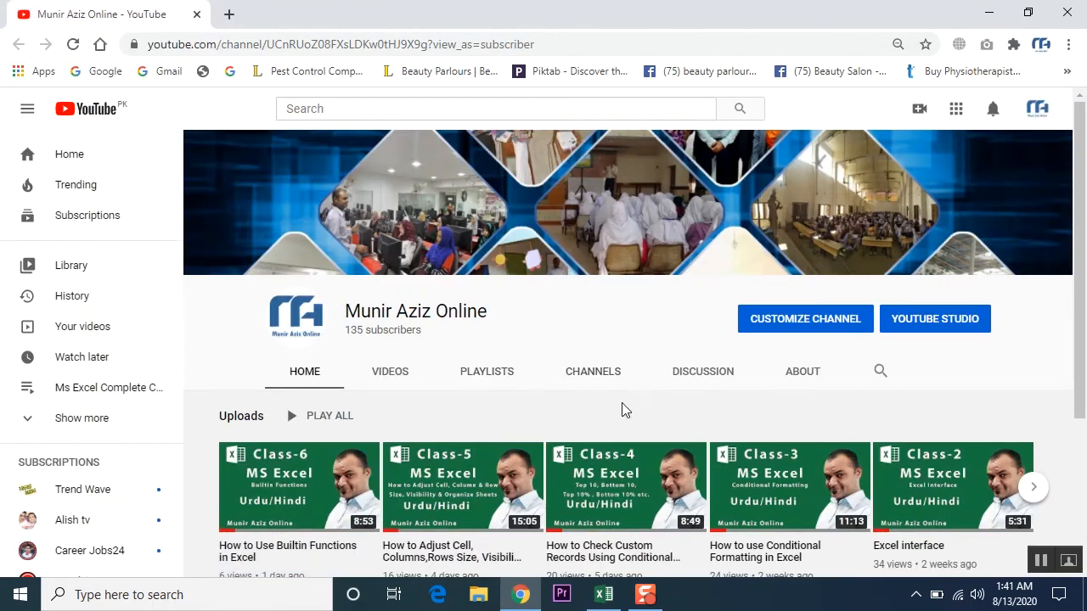
pyautogui.click(196, 14)
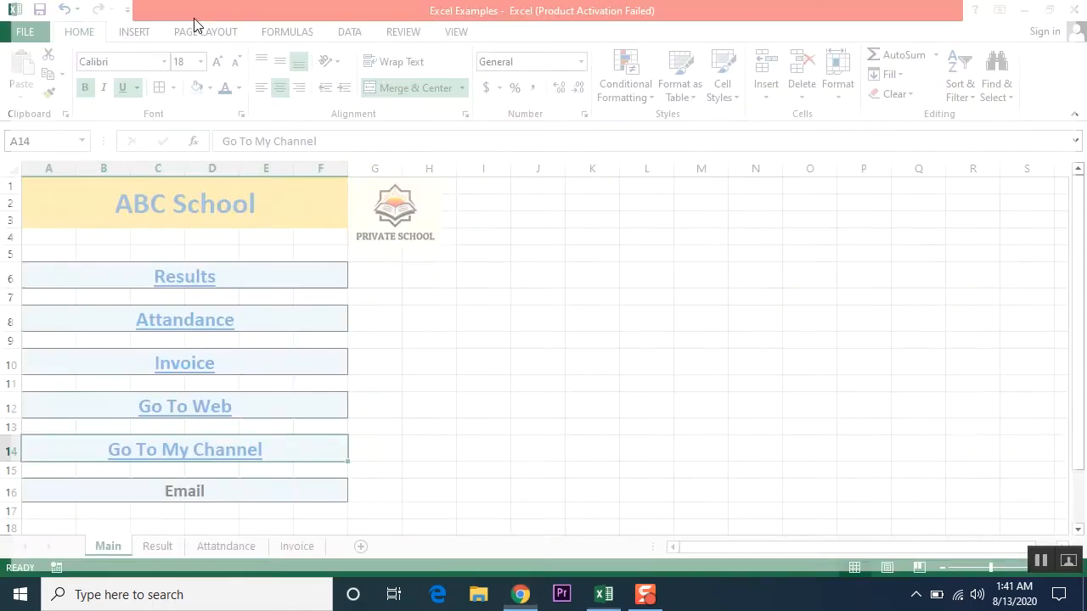
# - Reopen the channel from the Go To My Channel link and browse its Videos list
pyautogui.click(227, 461)
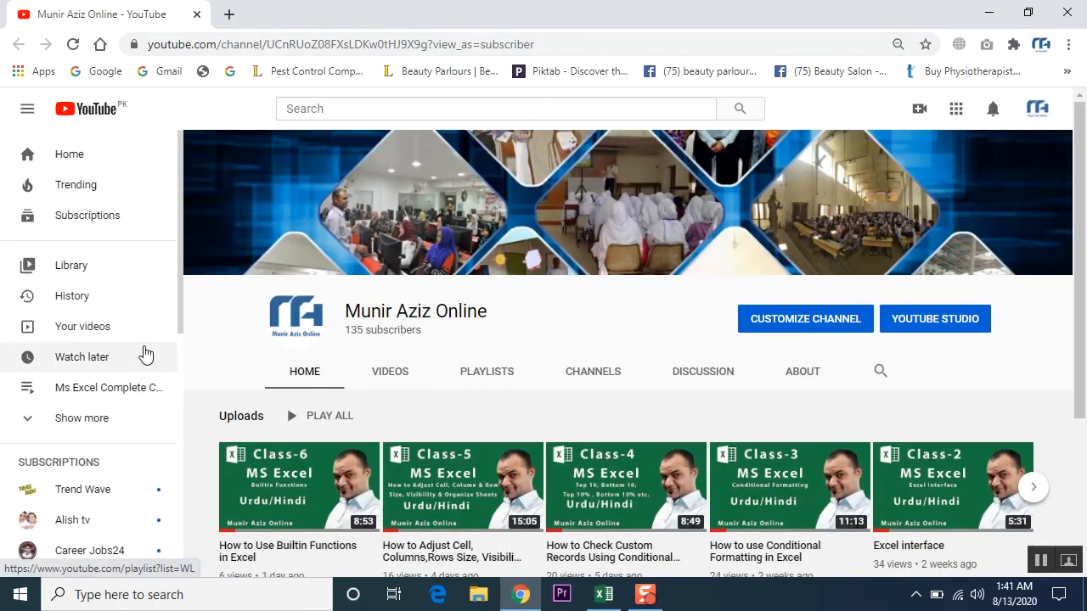
pyautogui.scroll(-1, 512, 327)
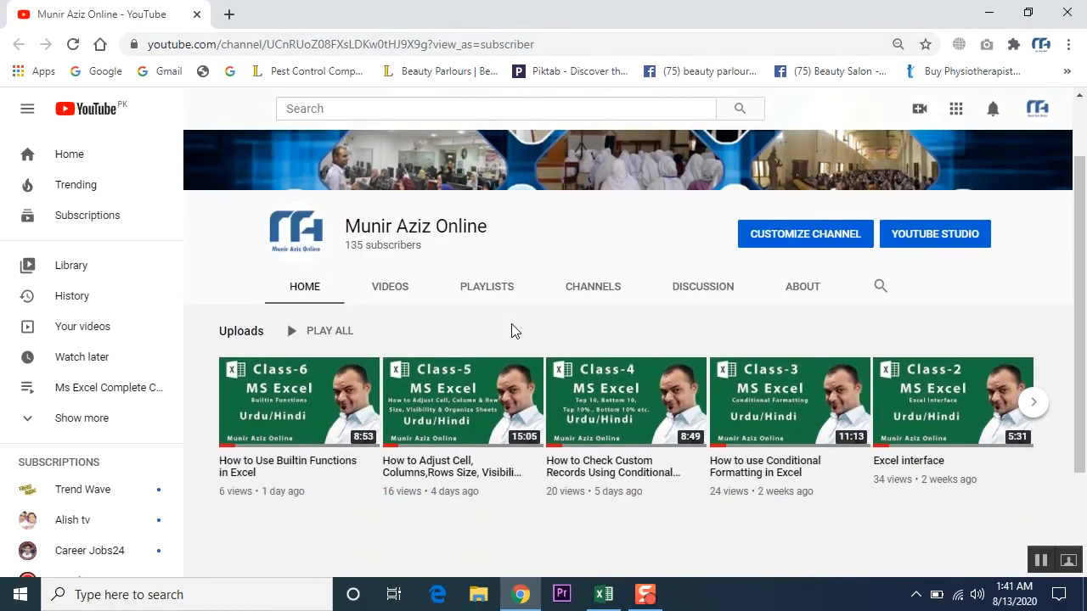
pyautogui.scroll(1, 511, 327)
pyautogui.click(563, 43)
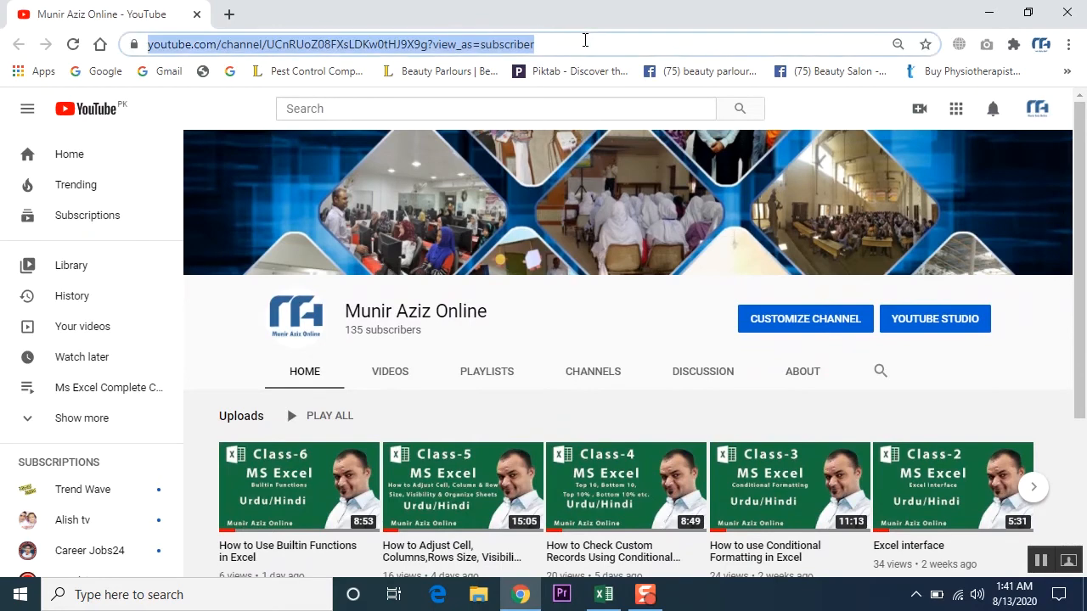
pyautogui.scroll(-1, 529, 312)
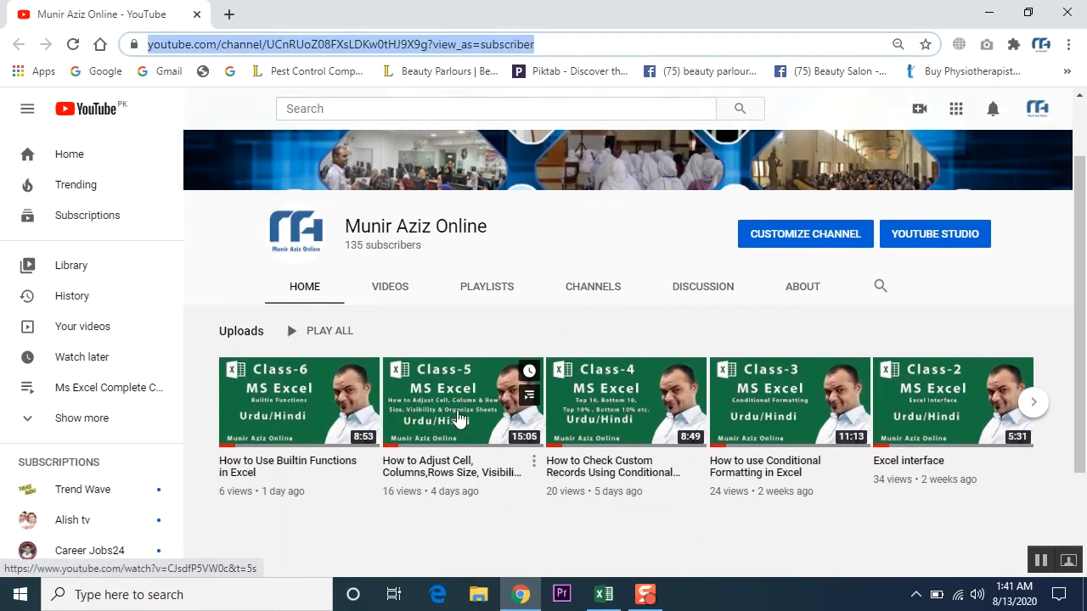
pyautogui.scroll(-2, 456, 411)
pyautogui.scroll(3, 456, 416)
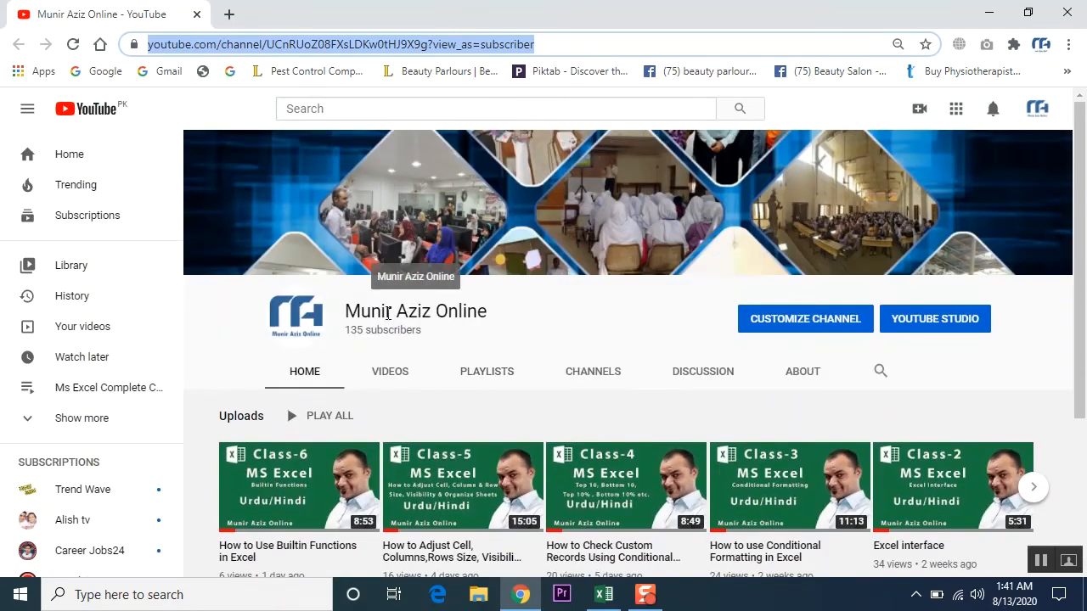
pyautogui.click(386, 371)
pyautogui.scroll(-6, 534, 314)
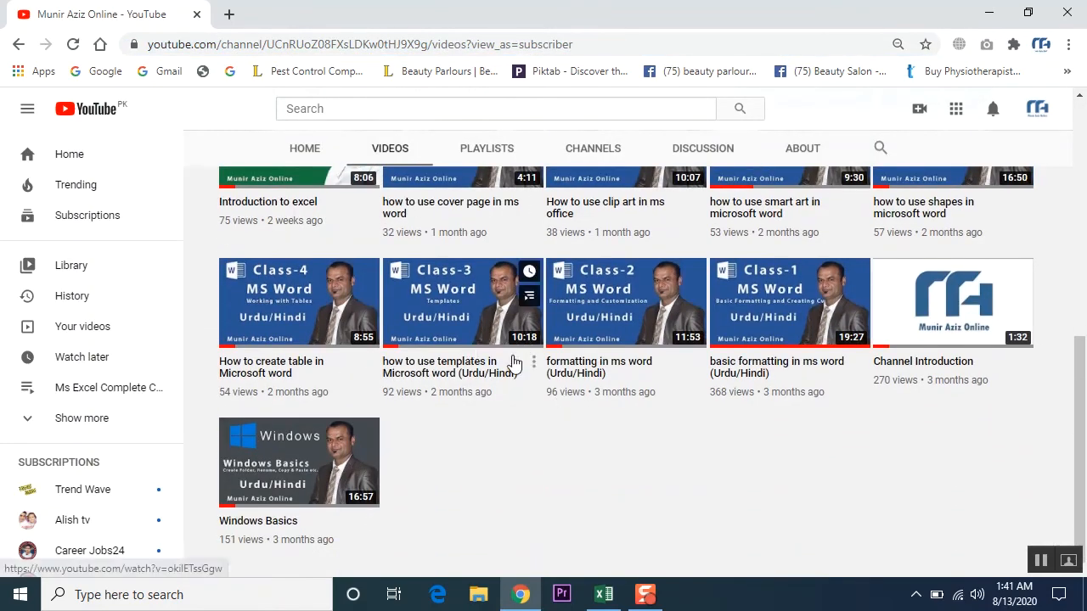
# - Open and pause the how to use templates video, copy its address, and close Chrome
pyautogui.click(453, 310)
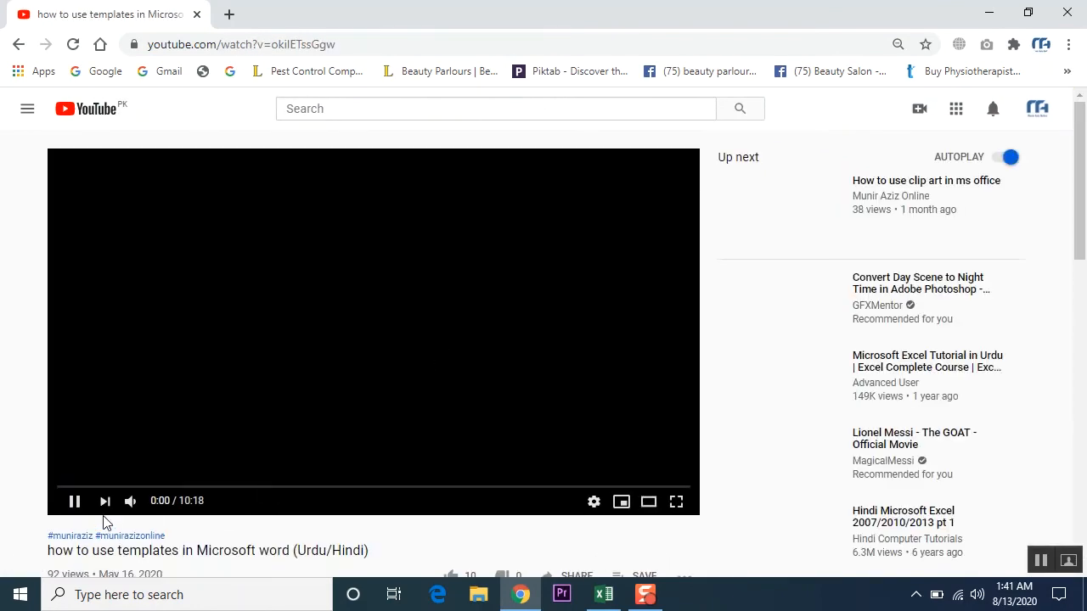
pyautogui.click(75, 501)
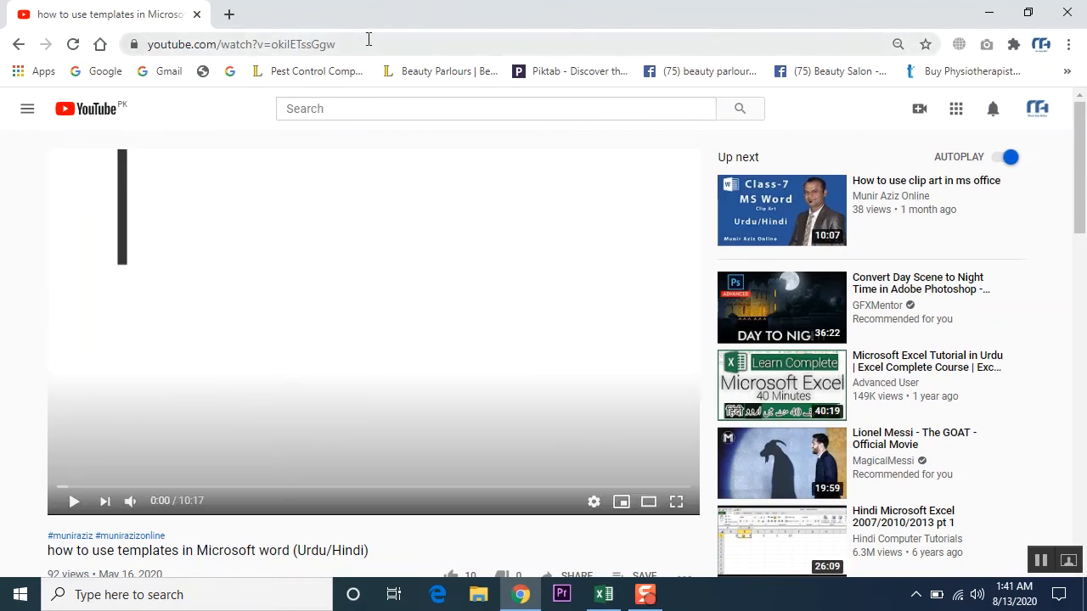
pyautogui.moveTo(368, 39); pyautogui.dragTo(136, 52)
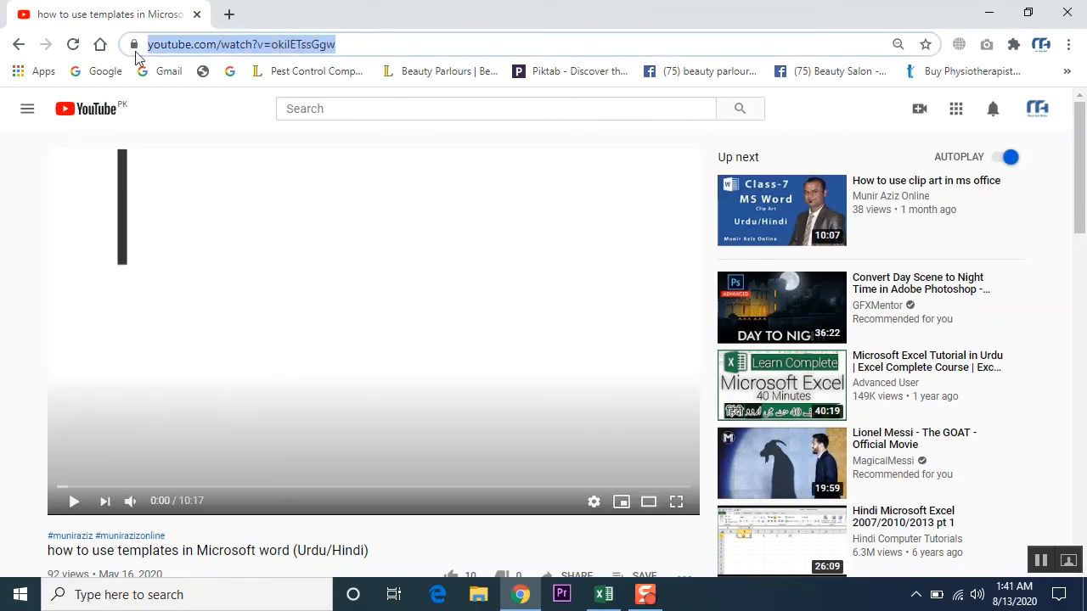
pyautogui.rightClick(177, 49)
pyautogui.click(212, 137)
pyautogui.click(197, 14)
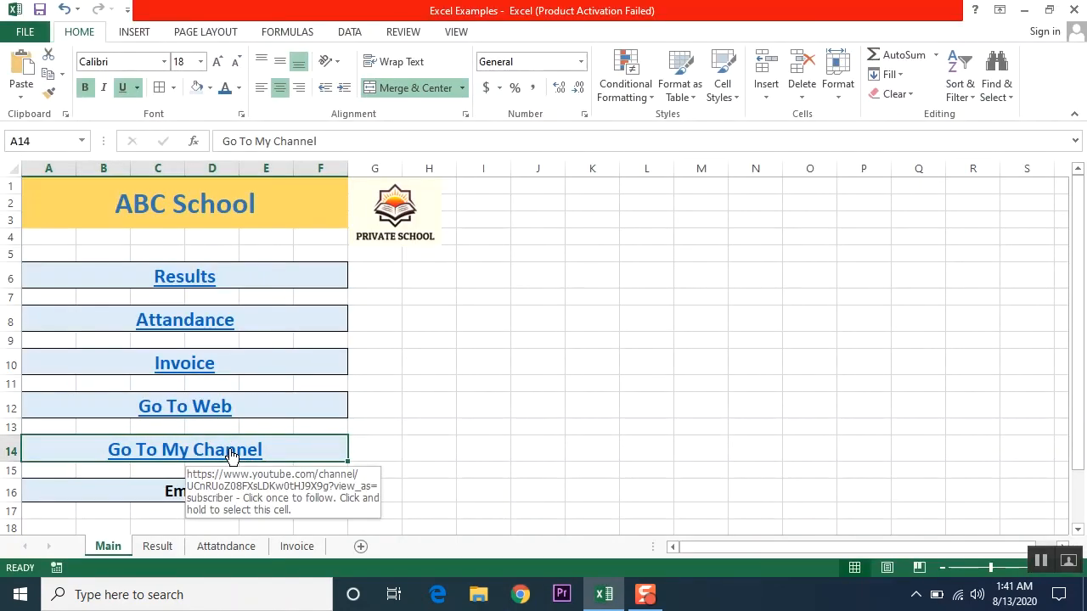
# - Replace A14's channel link with a link to the pasted templates video address
pyautogui.click(136, 32)
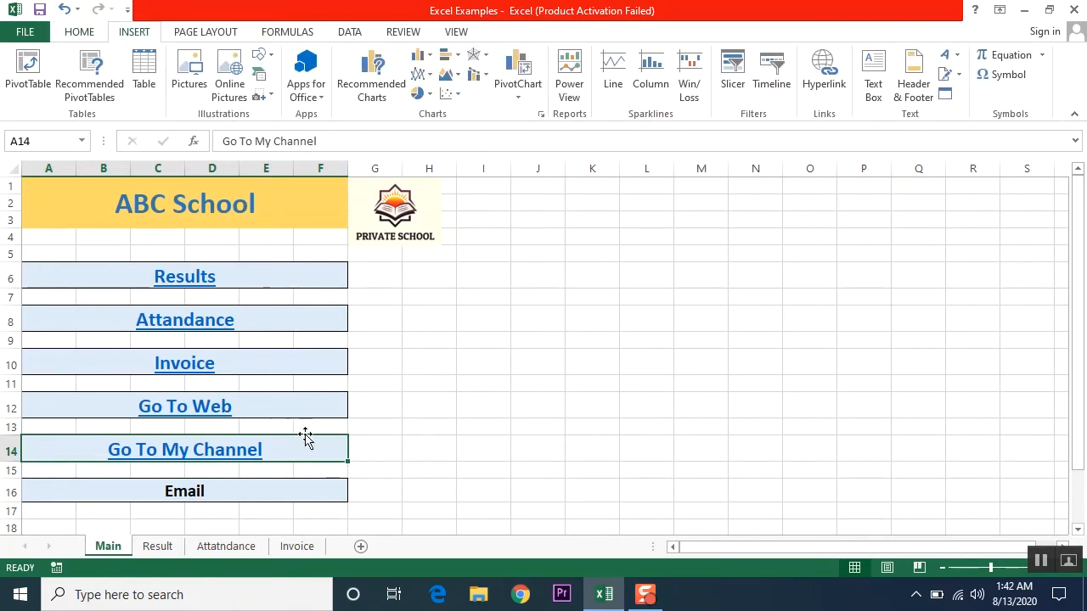
pyautogui.click(823, 90)
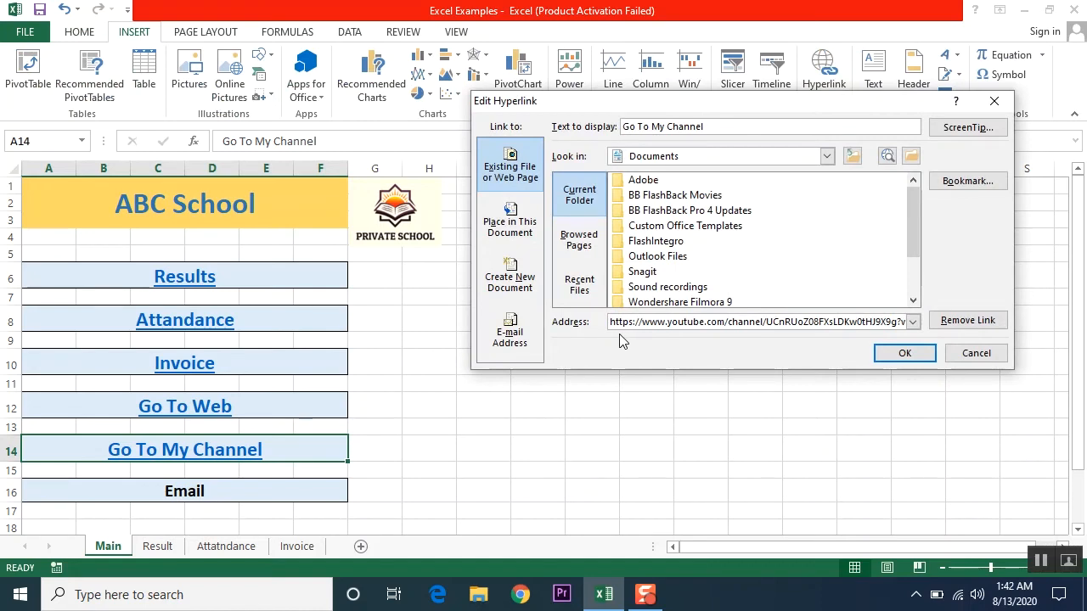
pyautogui.click(967, 320)
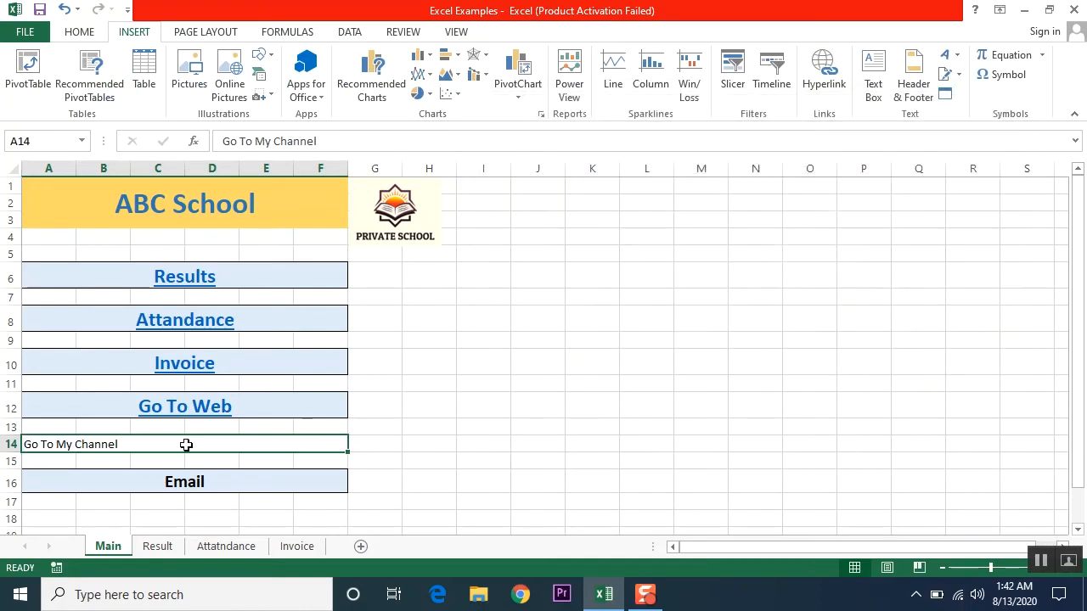
pyautogui.click(822, 85)
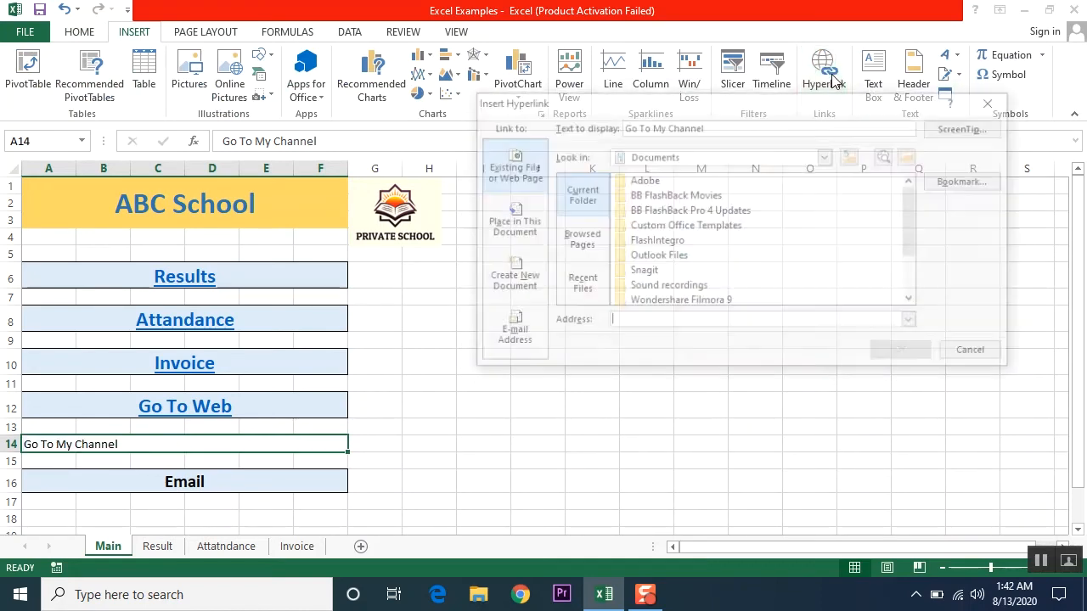
pyautogui.rightClick(694, 323)
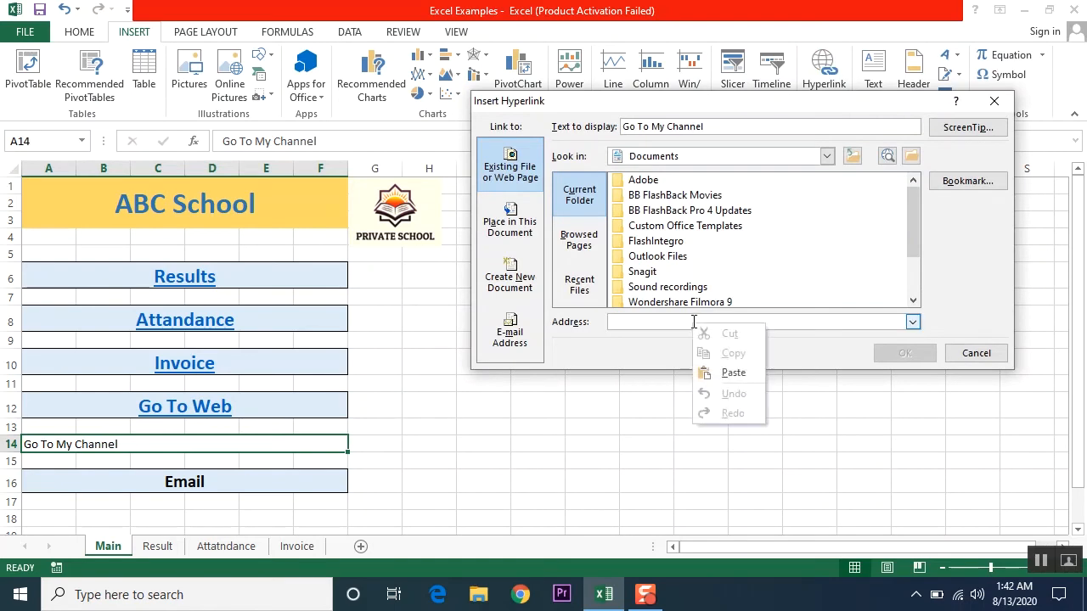
pyautogui.click(724, 371)
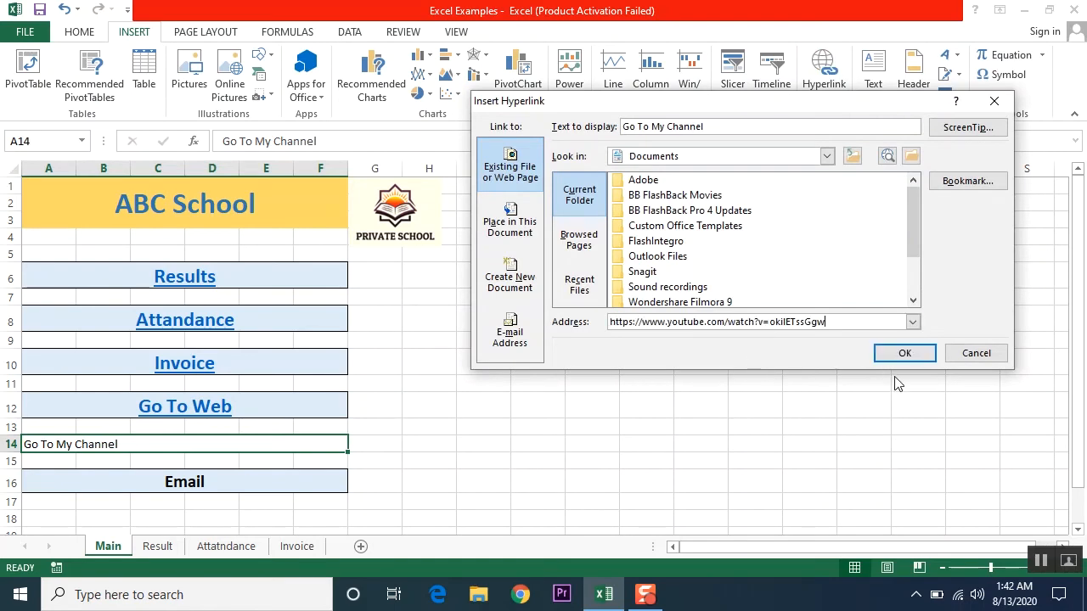
pyautogui.click(905, 352)
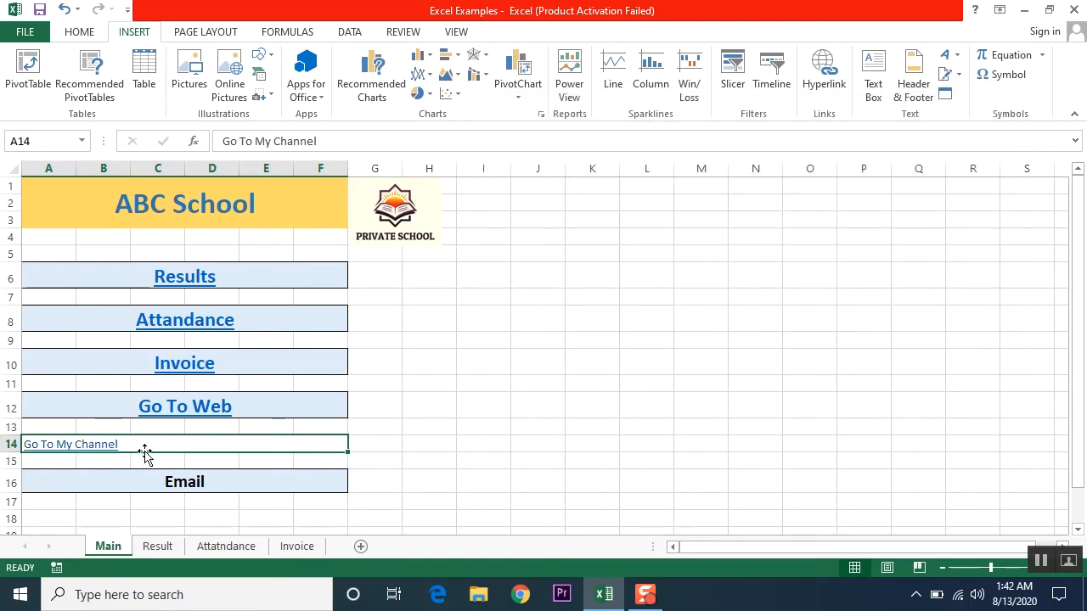
# - Format Painter Go To Web's style from A12 onto Go To My Channel in A14
pyautogui.click(281, 410)
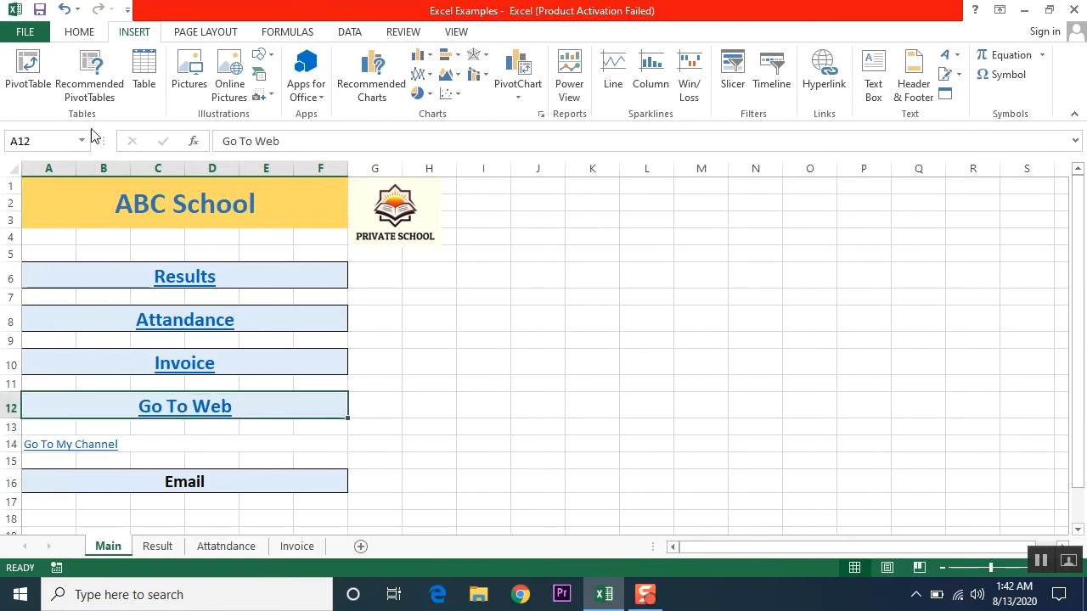
pyautogui.click(79, 32)
pyautogui.click(49, 91)
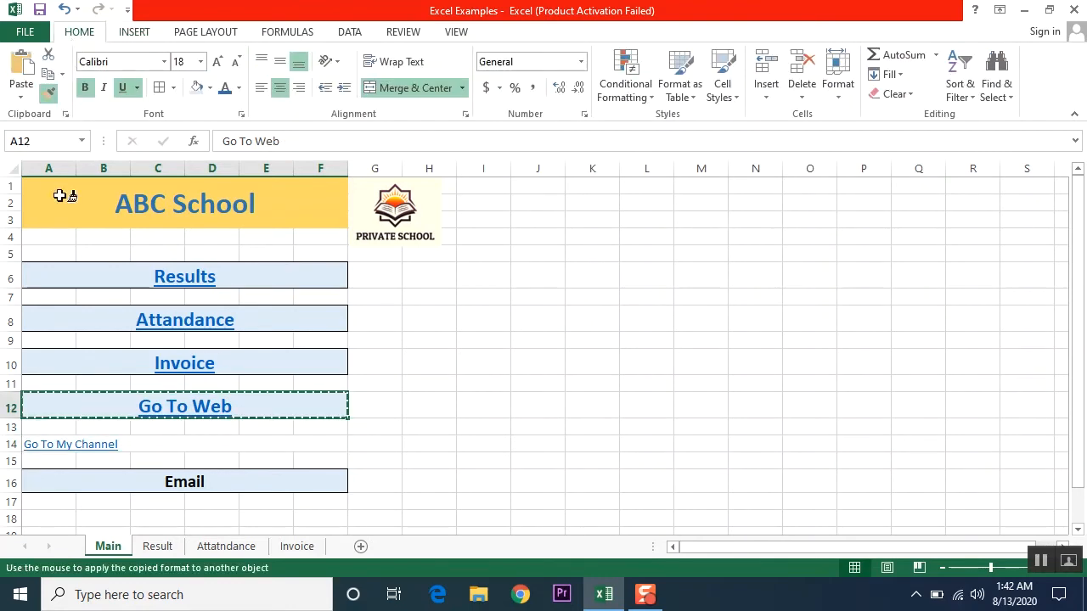
pyautogui.click(93, 444)
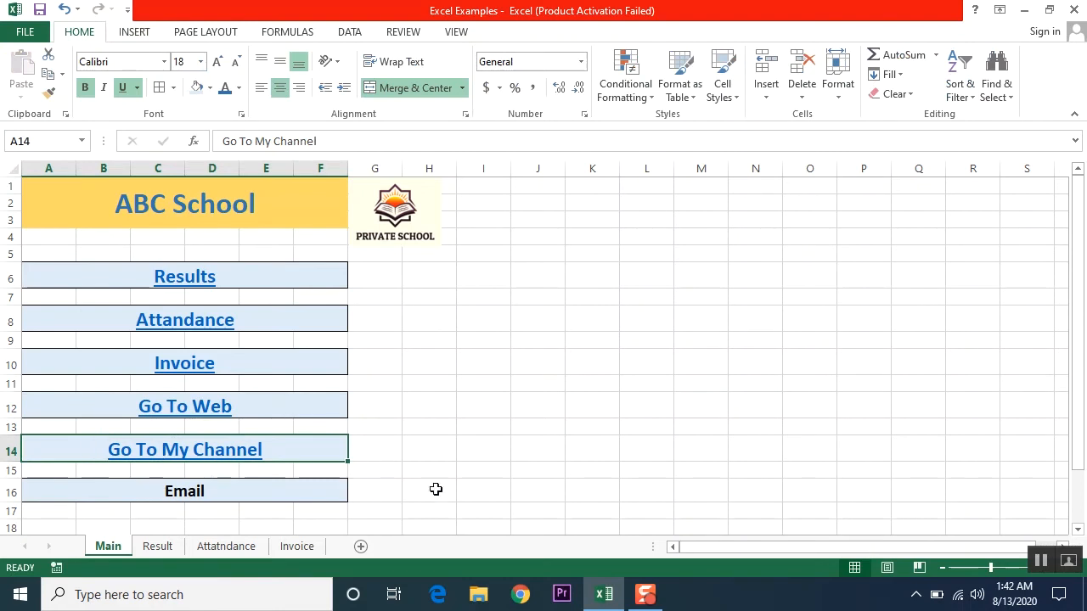
pyautogui.click(528, 453)
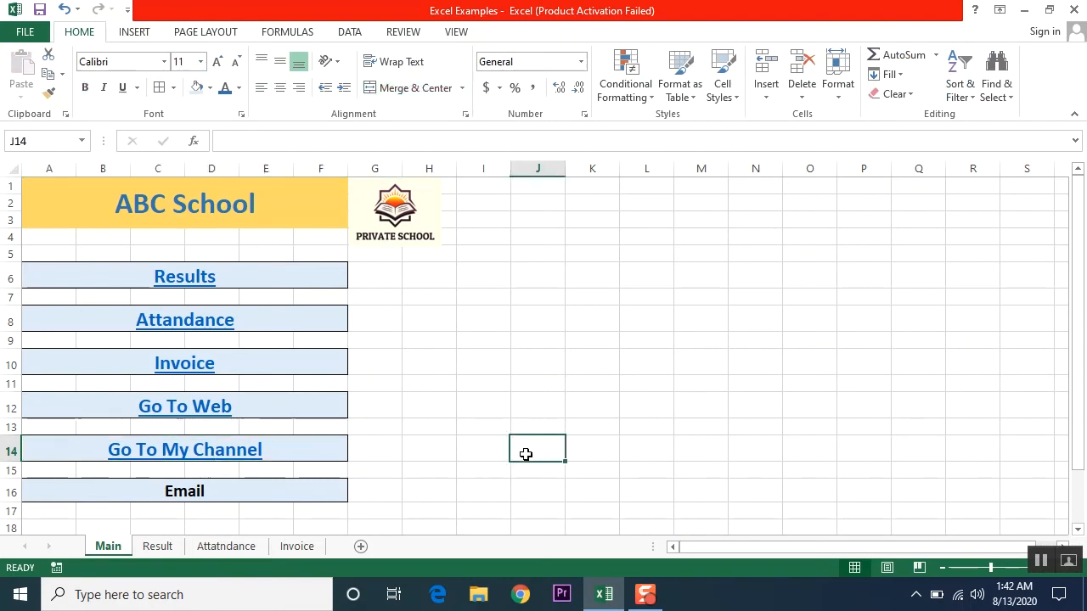
pyautogui.click(238, 463)
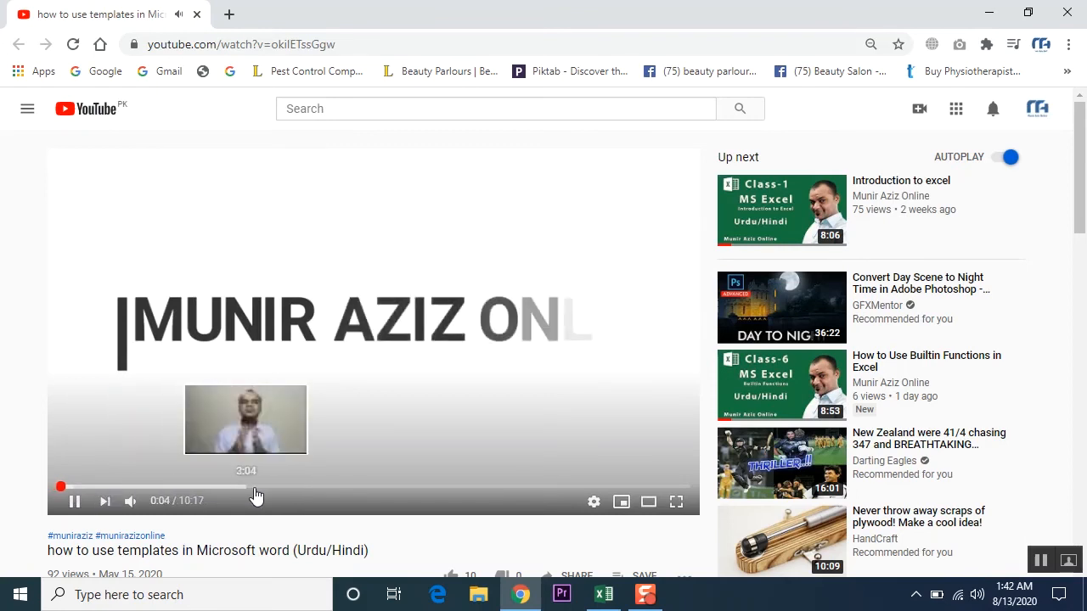
# - Scroll back to the player and pause the templates video at 0:10
pyautogui.scroll(-1, 235, 486)
pyautogui.scroll(-1, 235, 486)
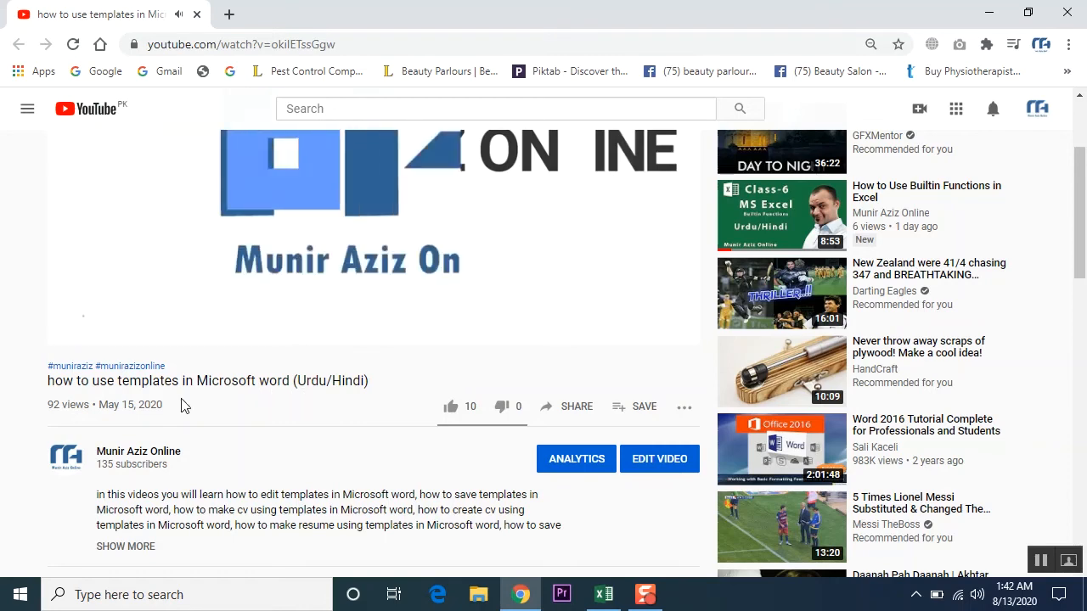
pyautogui.scroll(2, 331, 397)
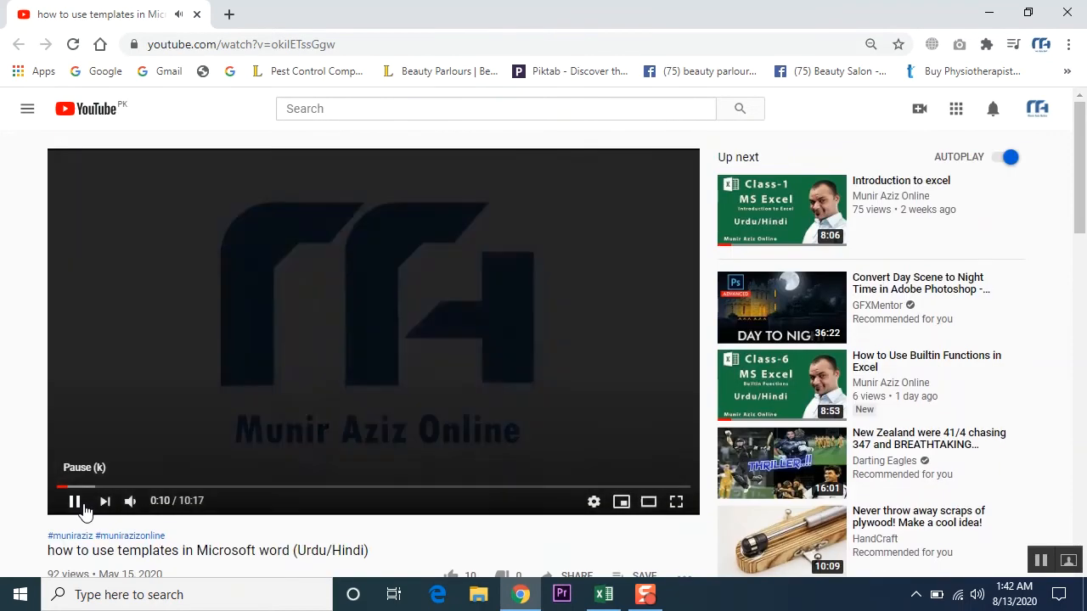
pyautogui.click(75, 501)
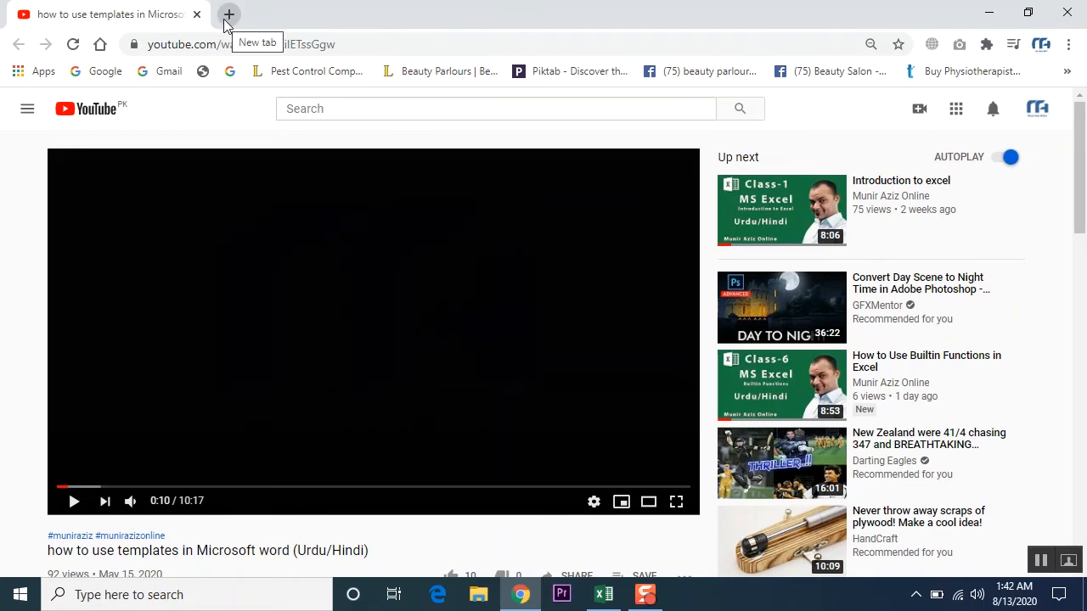
# - Load gmail.com, copy the inbox web address, and close Chrome
pyautogui.click(270, 44)
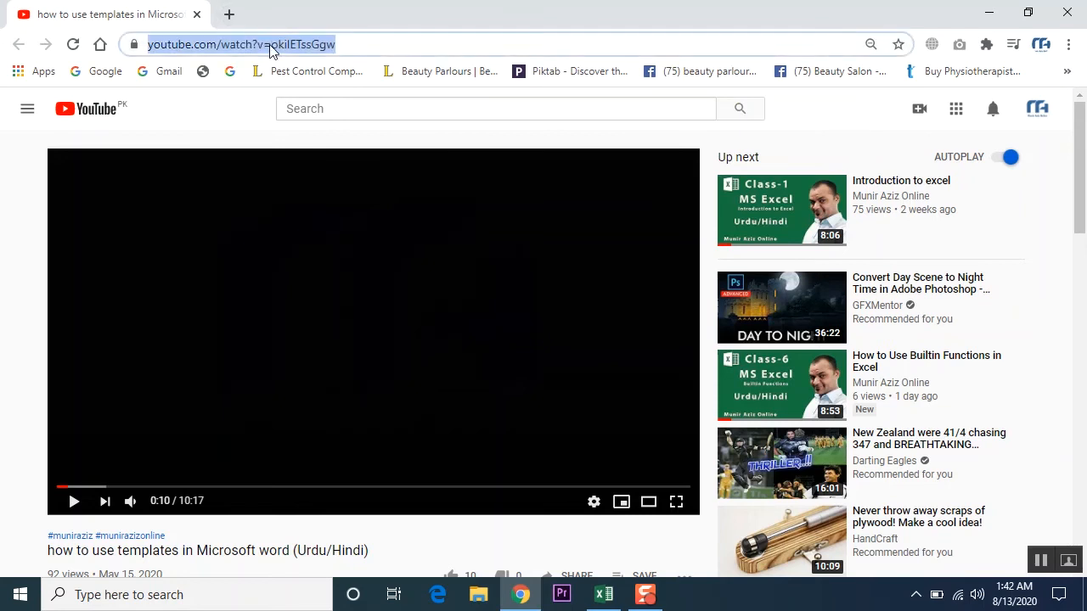
pyautogui.write('gm')
pyautogui.press('Return')
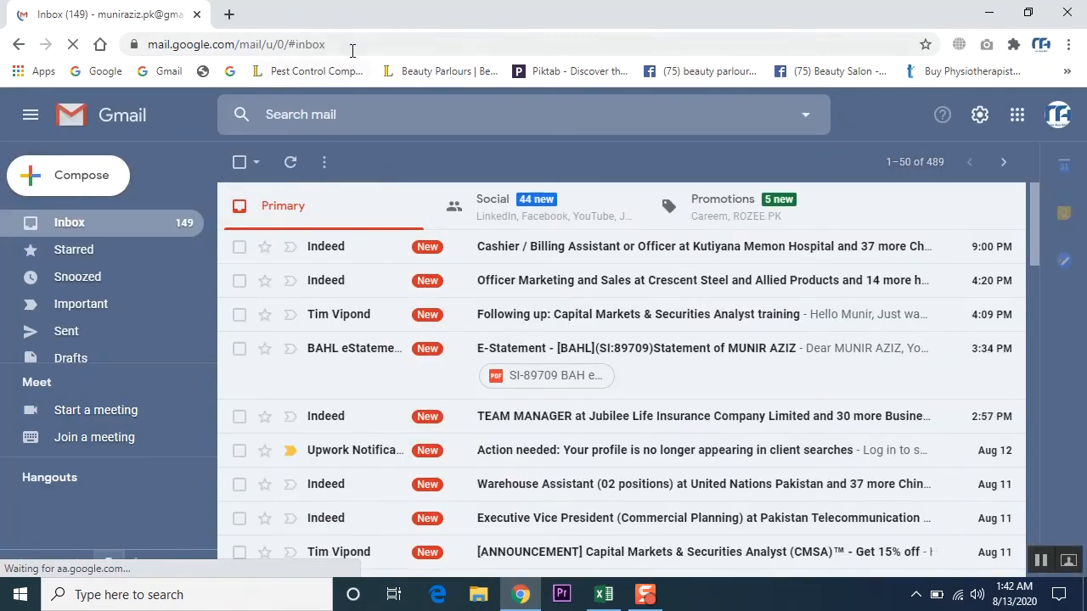
pyautogui.click(266, 46)
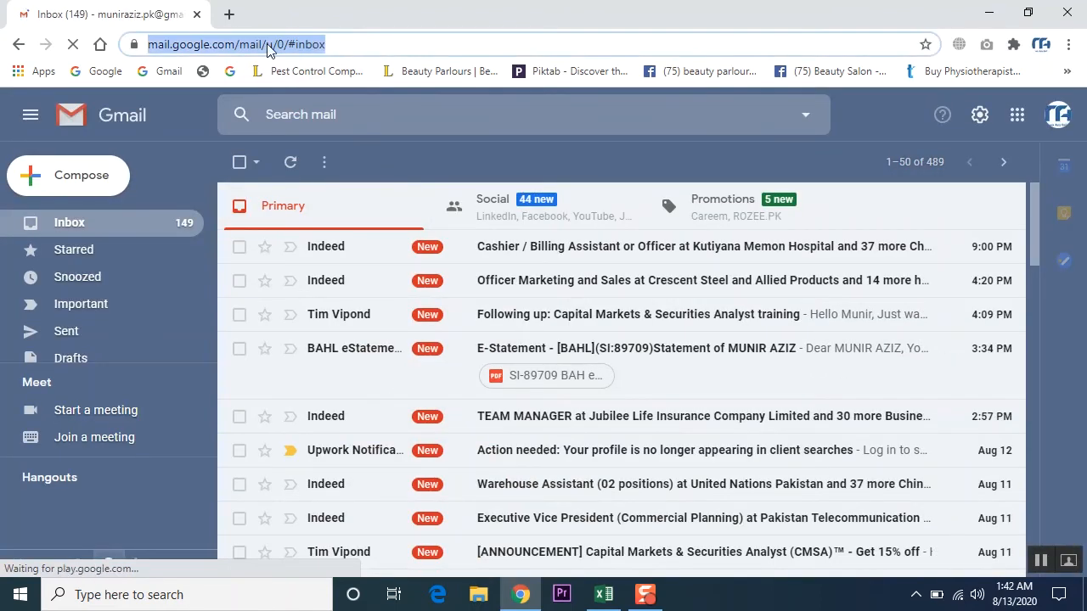
pyautogui.rightClick(266, 49)
pyautogui.click(323, 137)
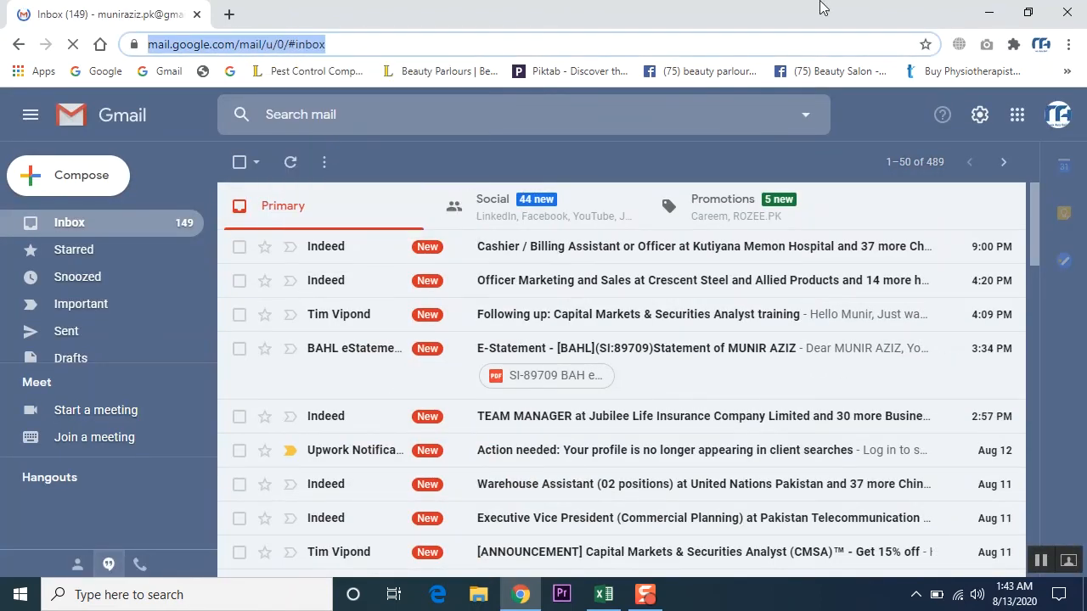
pyautogui.click(1074, 7)
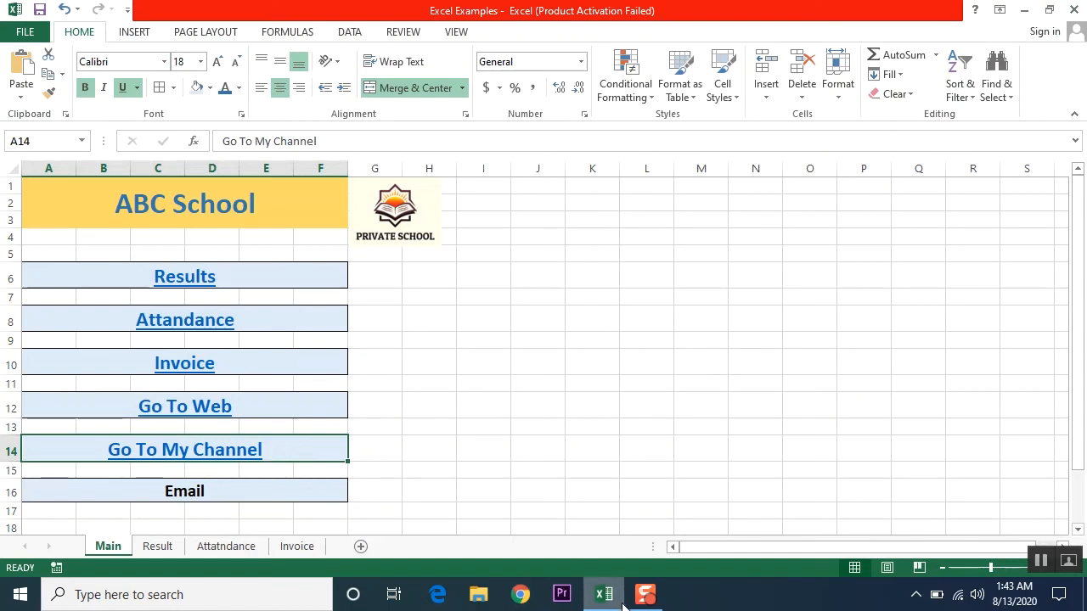
# - Hyperlink the Email cell A16 to the pasted Gmail inbox address
pyautogui.click(226, 499)
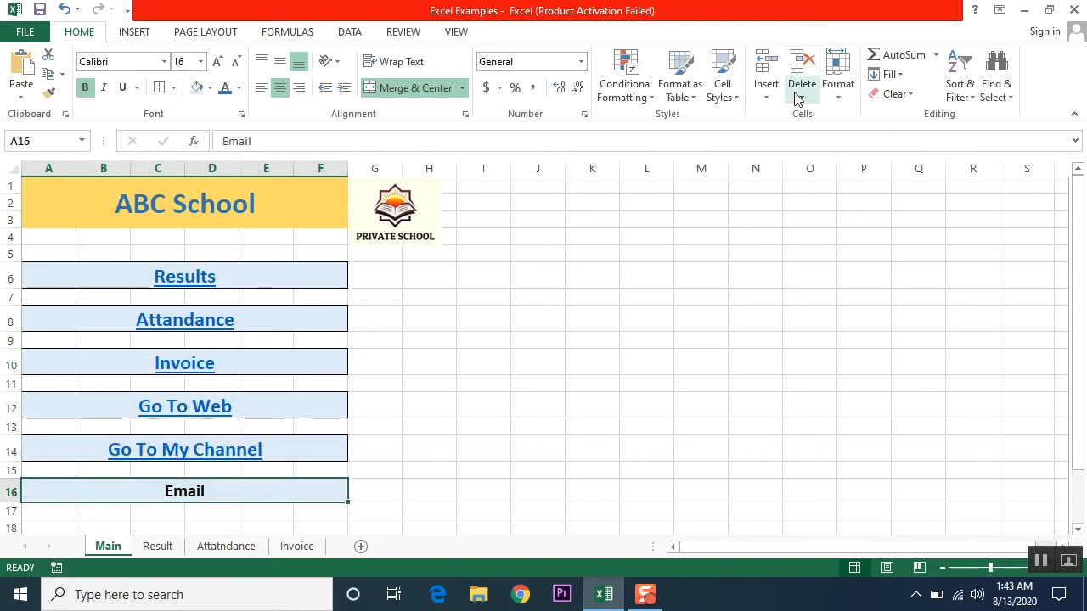
pyautogui.click(128, 33)
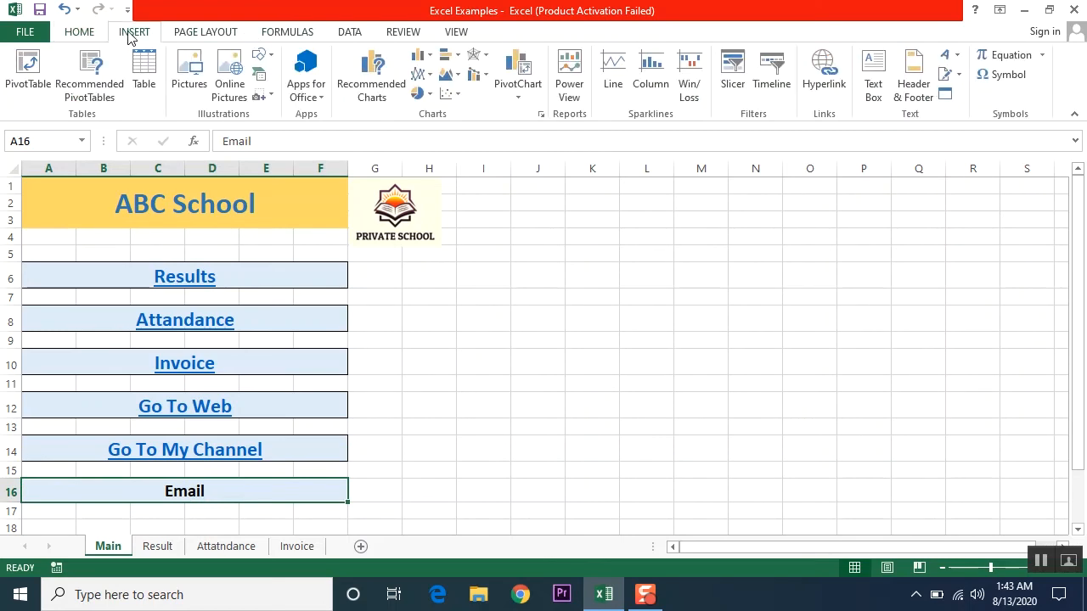
pyautogui.click(823, 81)
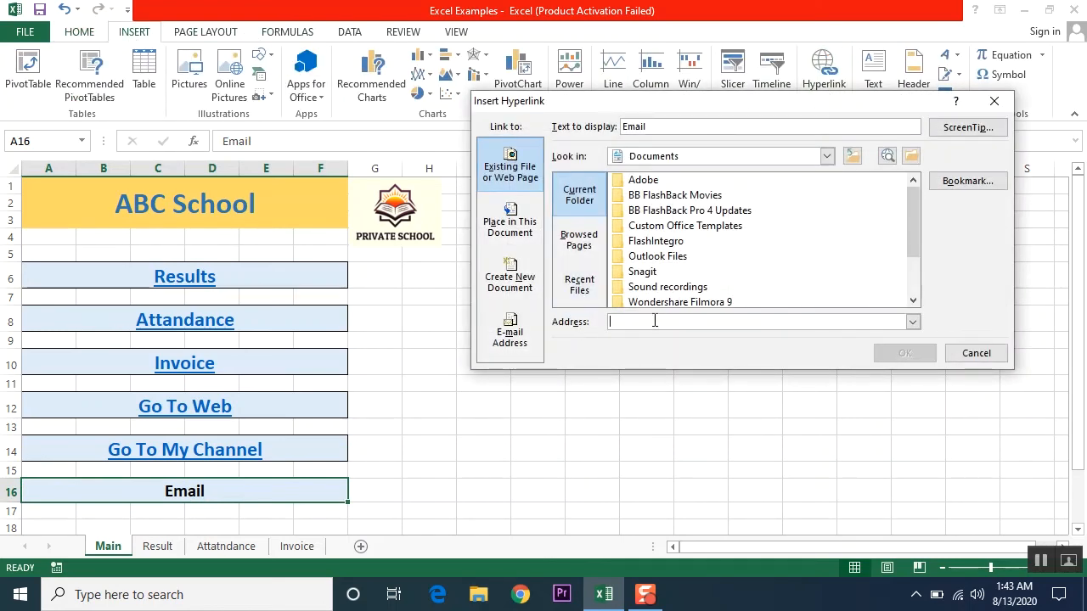
pyautogui.rightClick(654, 322)
pyautogui.click(693, 370)
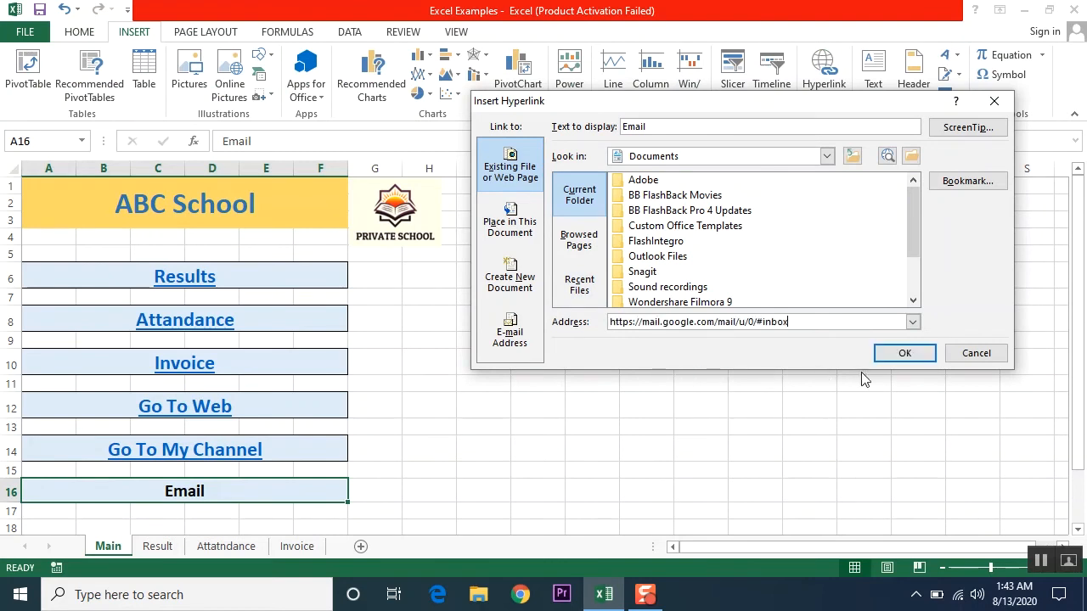
pyautogui.click(904, 353)
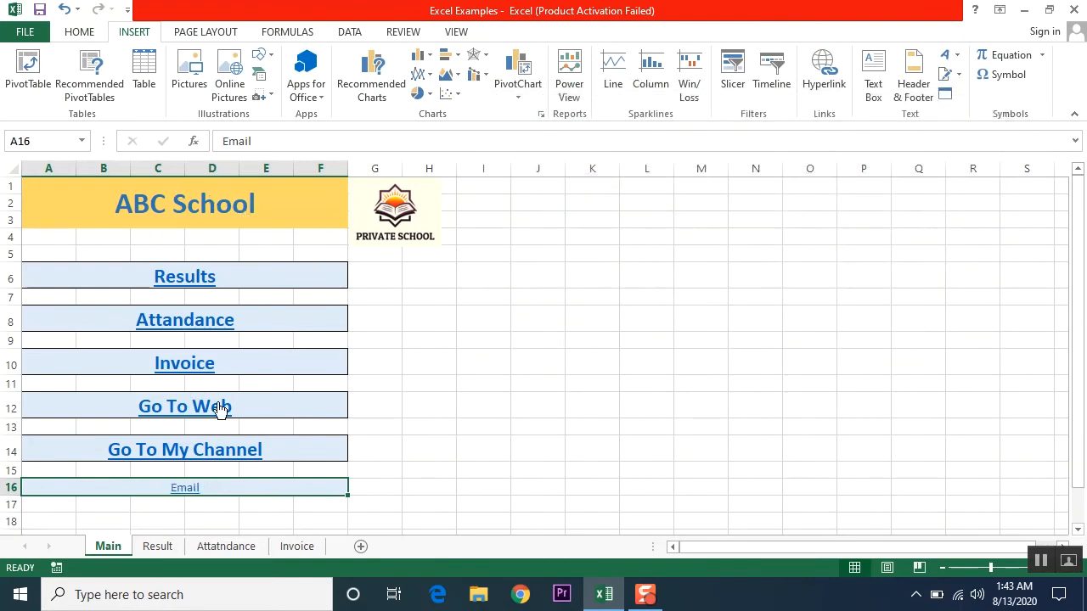
pyautogui.click(558, 387)
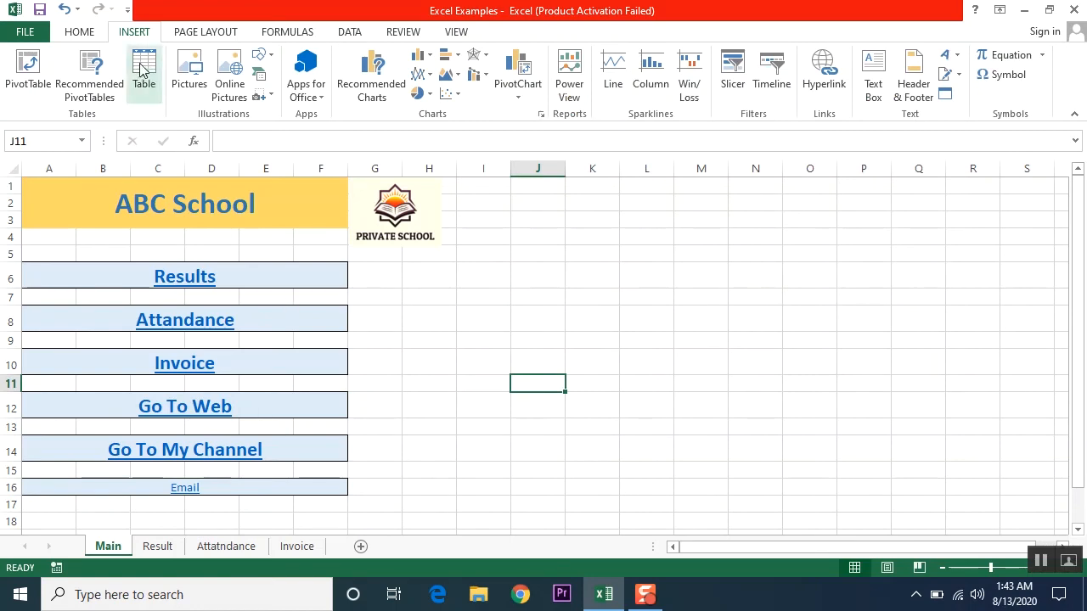
# - Copy Go To My Channel's style onto Email with Format Painter, then test the link
pyautogui.click(318, 450)
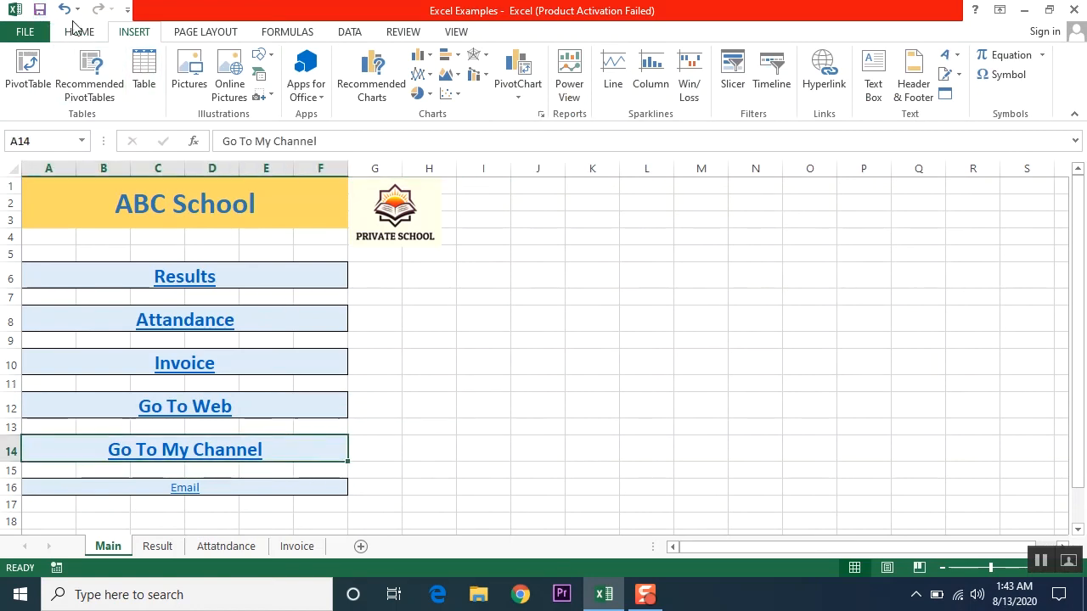
pyautogui.click(25, 31)
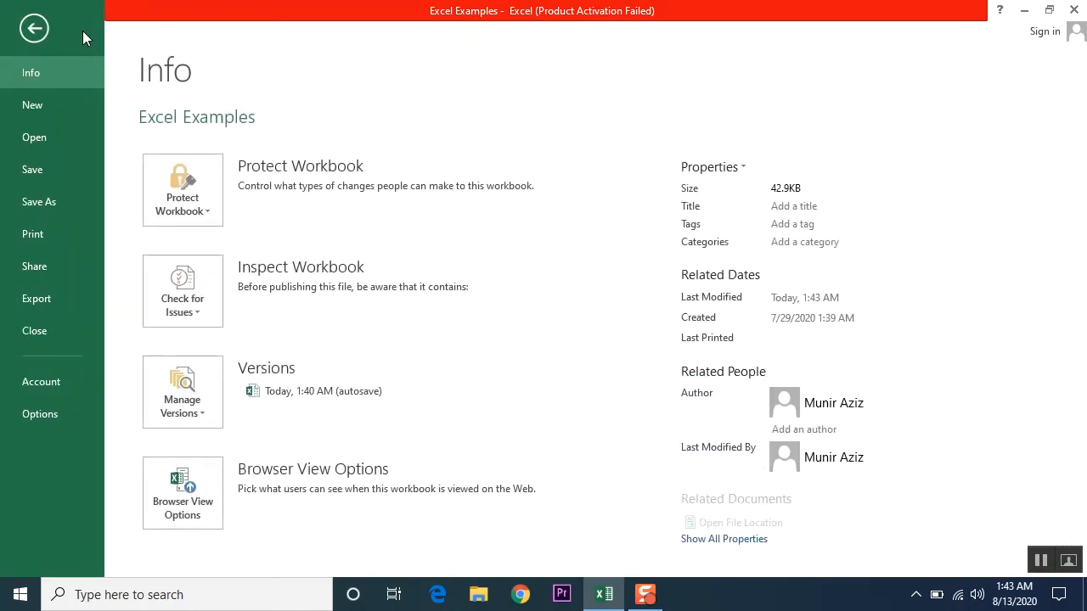
pyautogui.click(36, 32)
pyautogui.click(79, 34)
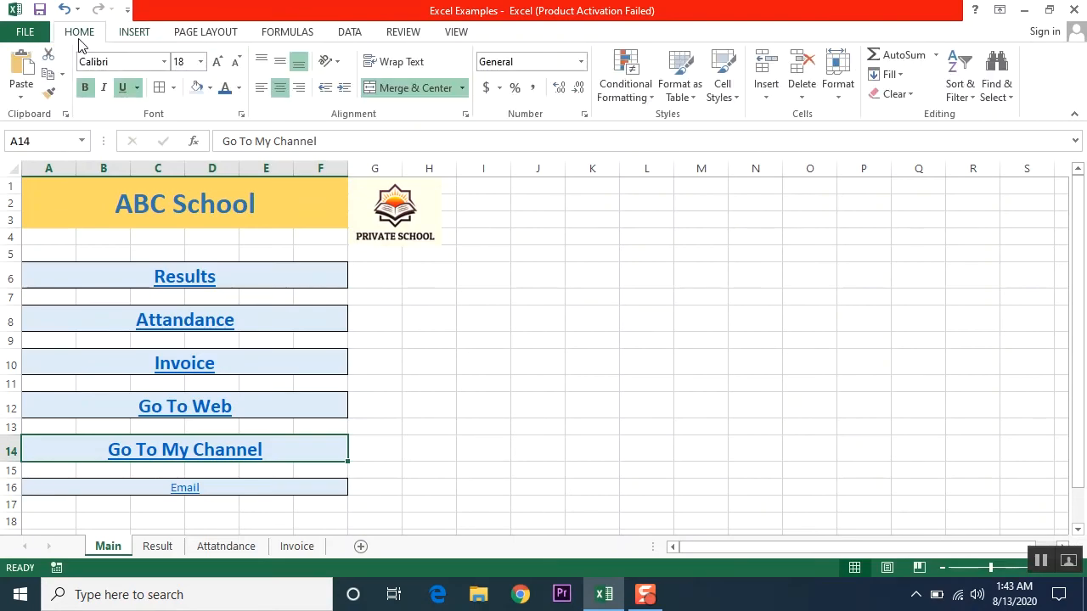
pyautogui.click(48, 93)
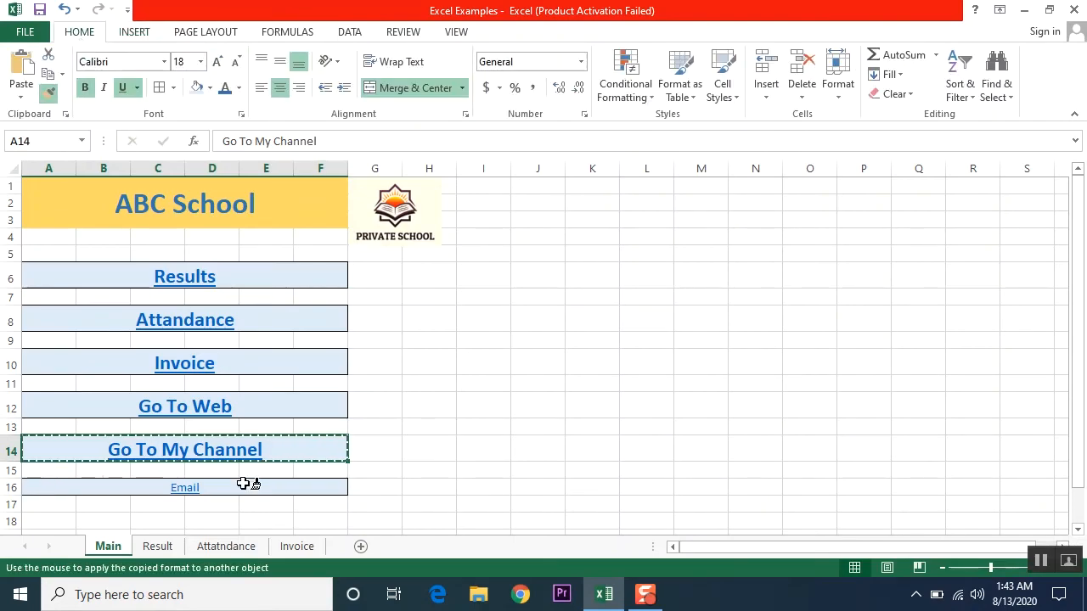
pyautogui.click(244, 485)
pyautogui.click(426, 467)
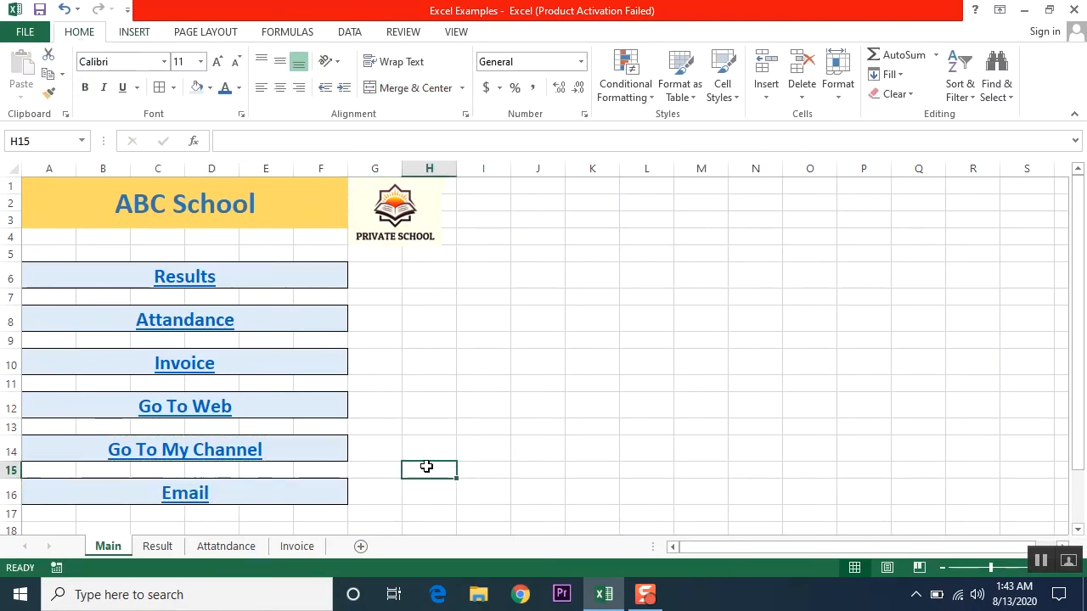
pyautogui.click(180, 502)
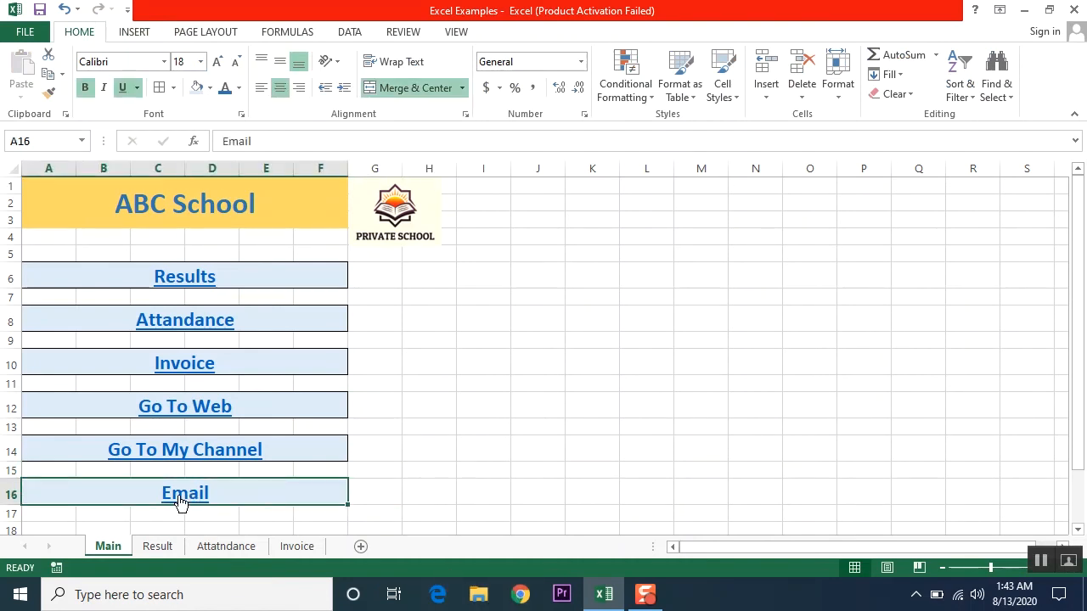
pyautogui.click(180, 503)
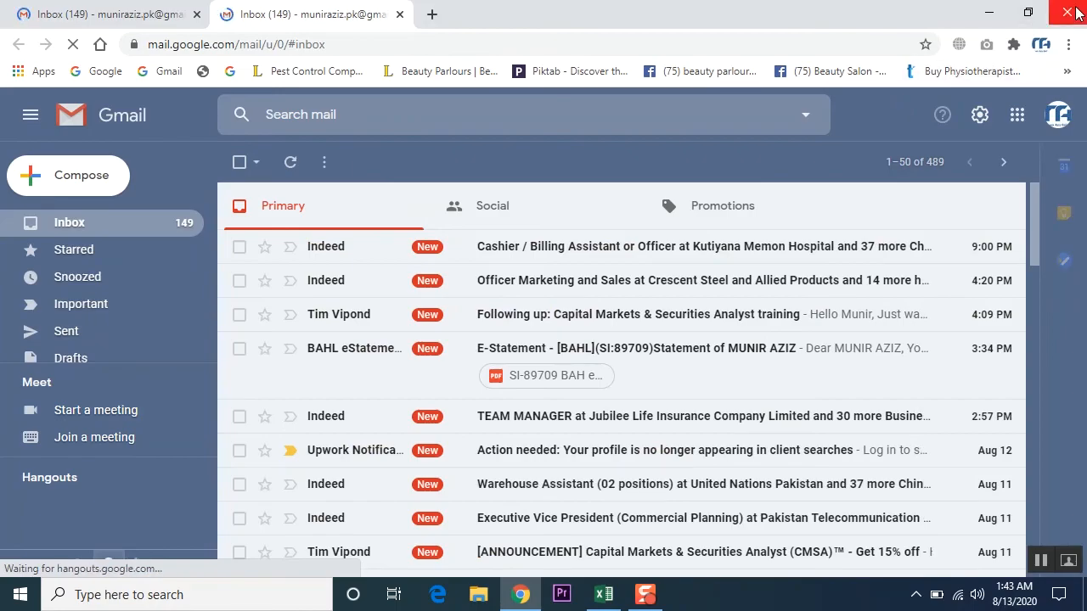
# - Close the Chrome window showing the Gmail inbox to return to the Excel menu sheet
pyautogui.click(1075, 11)
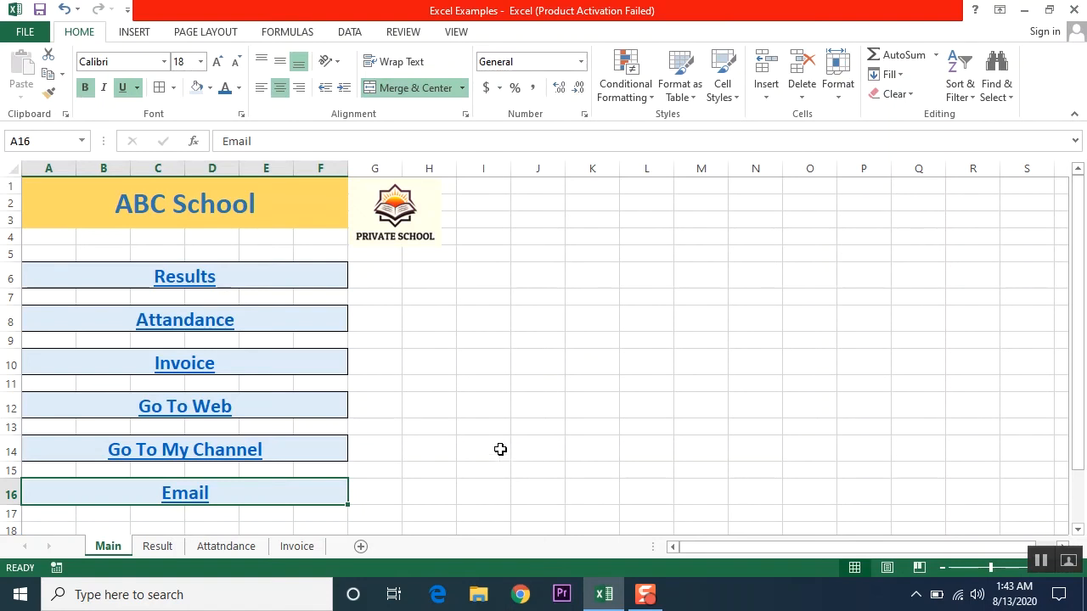
# - Select menu cells A6:F16 and open Insert Hyperlink with Create New Document chosen
pyautogui.moveTo(273, 276); pyautogui.dragTo(271, 496)
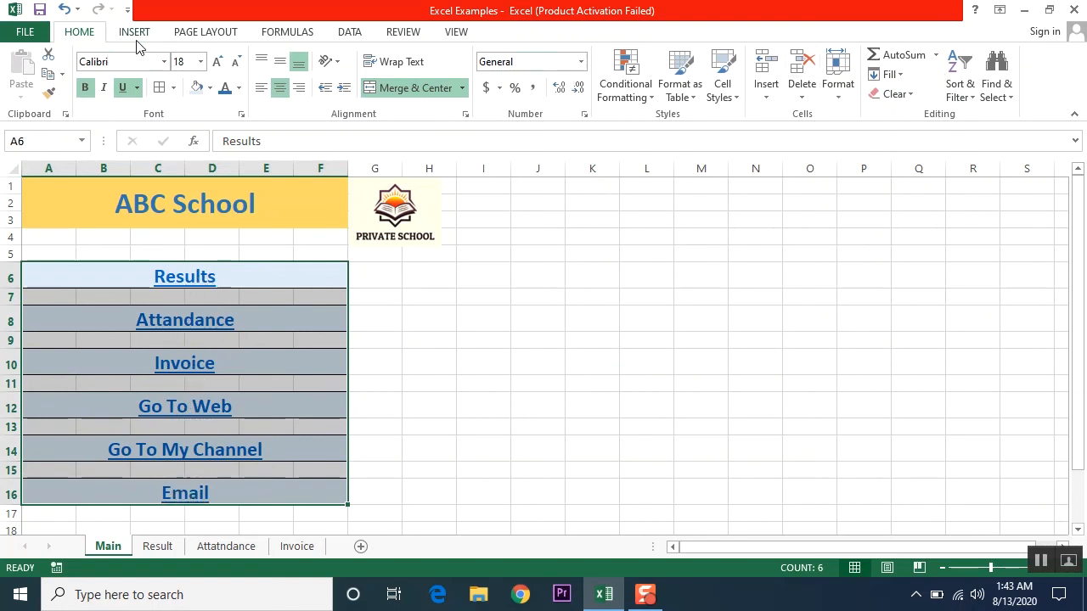
pyautogui.click(134, 31)
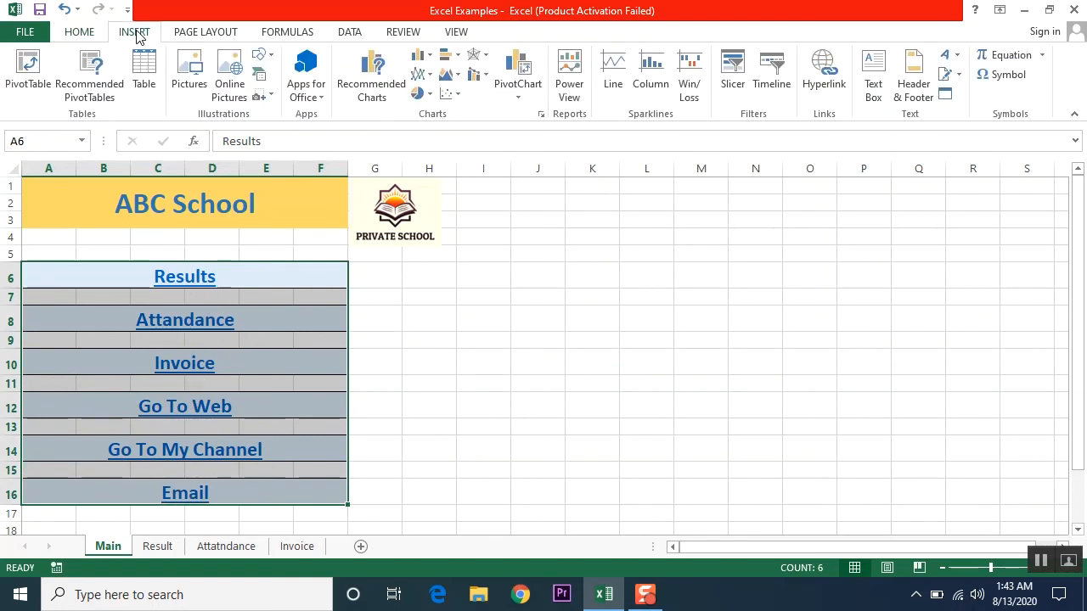
pyautogui.click(830, 93)
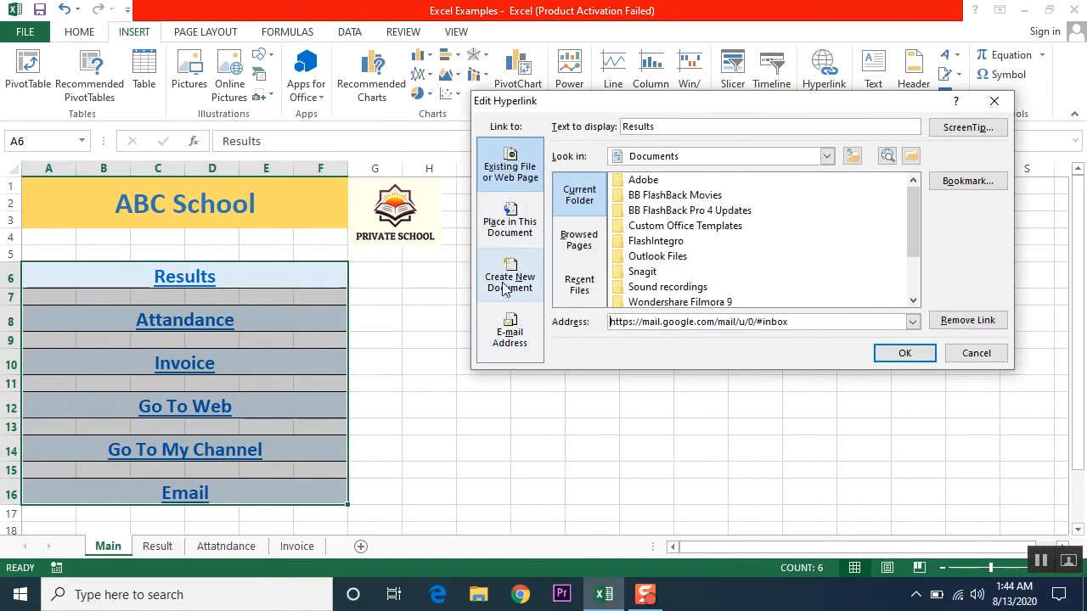
pyautogui.click(510, 281)
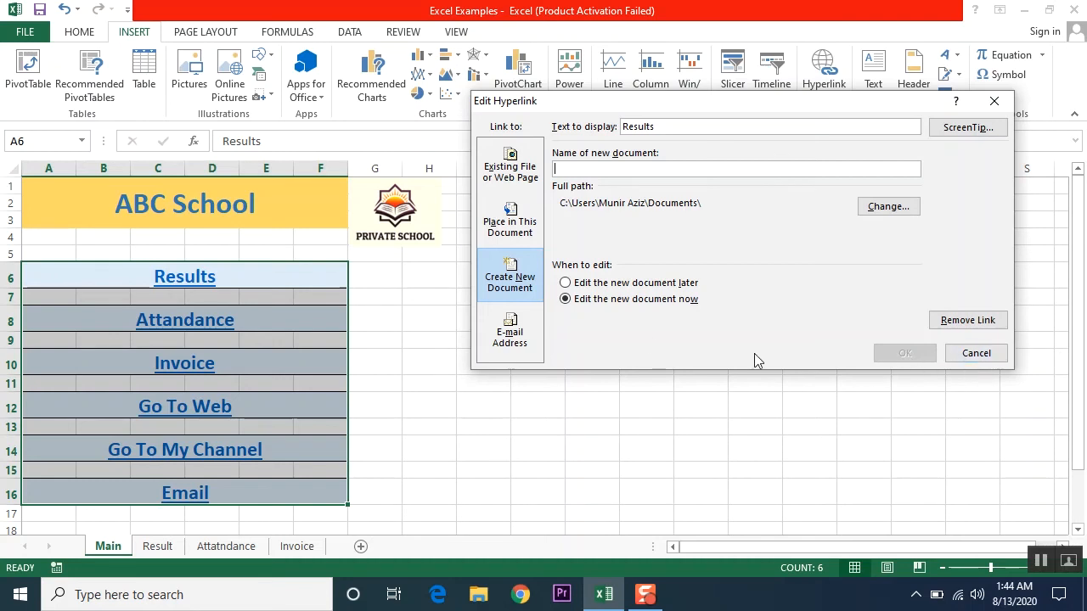
# - Inspect the E-mail Address option for the Results link, then close the dialog unchanged
pyautogui.click(528, 338)
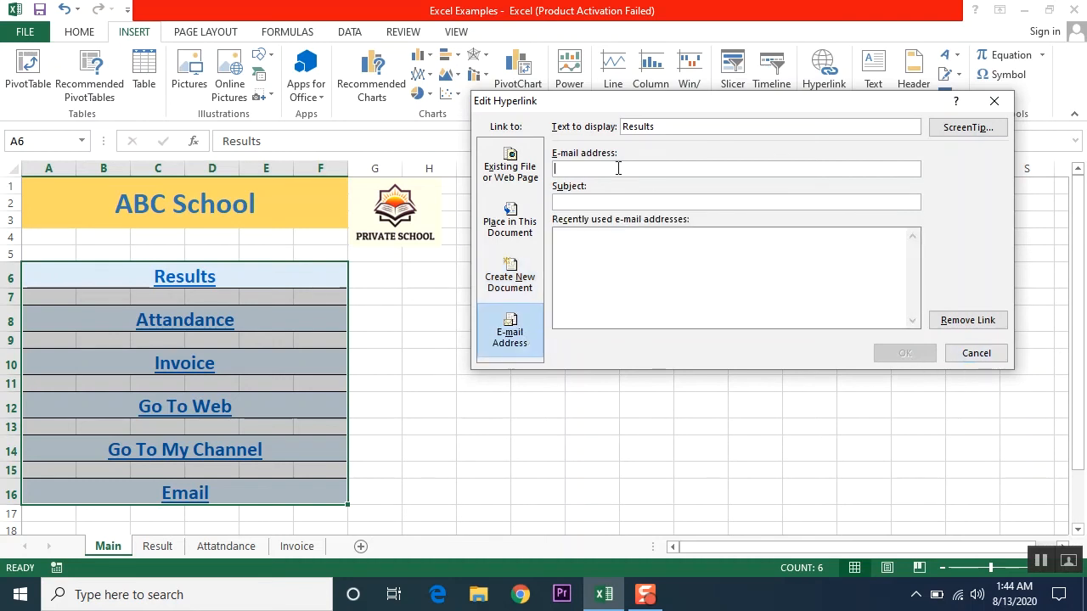
pyautogui.moveTo(584, 112); pyautogui.dragTo(499, 140)
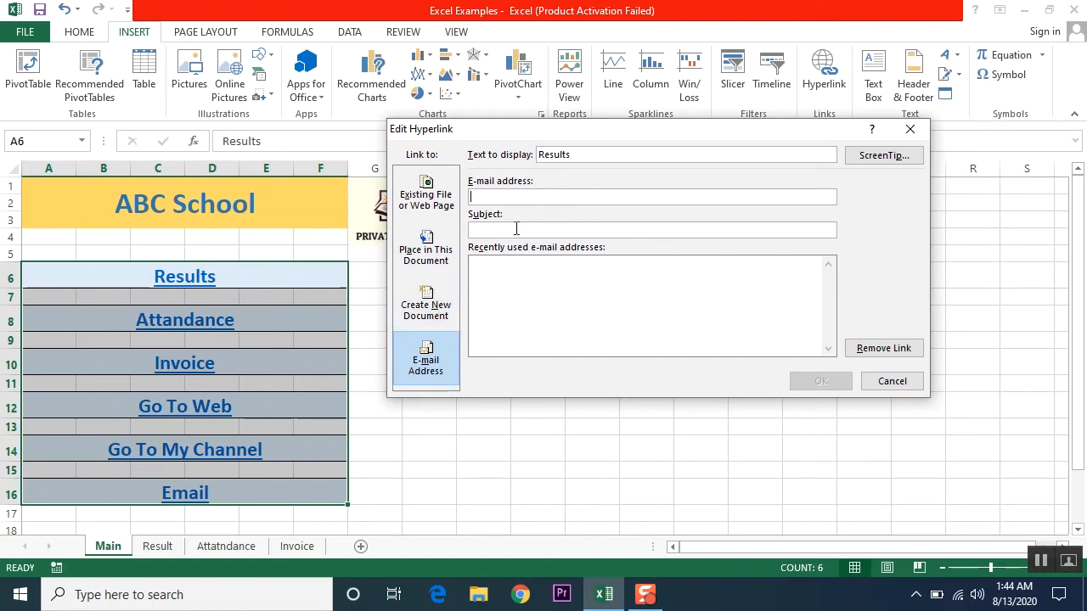
pyautogui.click(489, 282)
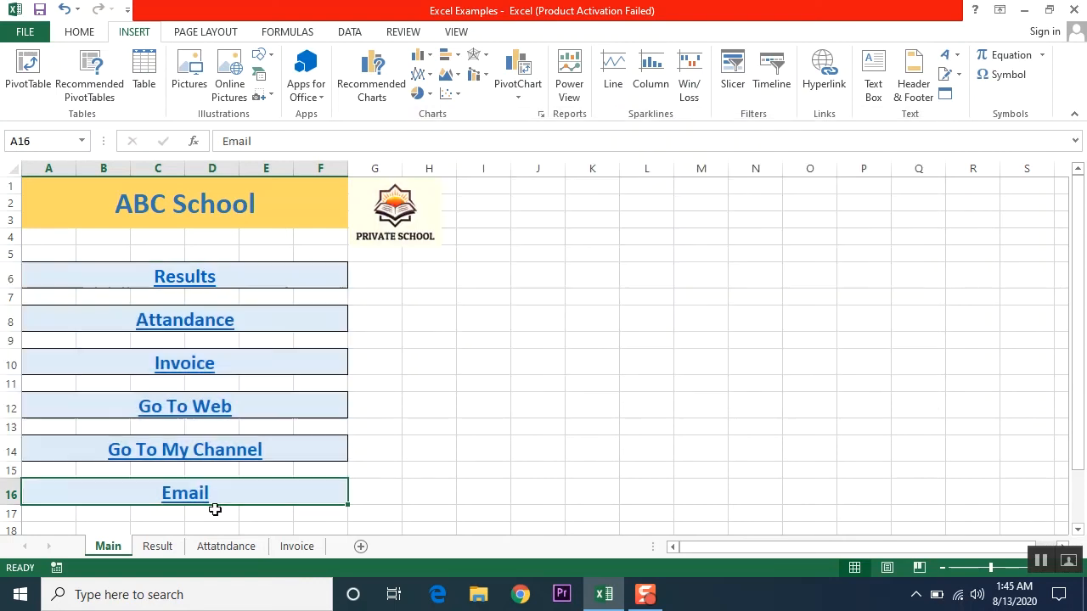
# - Remove the existing hyperlink from the Email cell in A16, leaving plain text
pyautogui.click(824, 75)
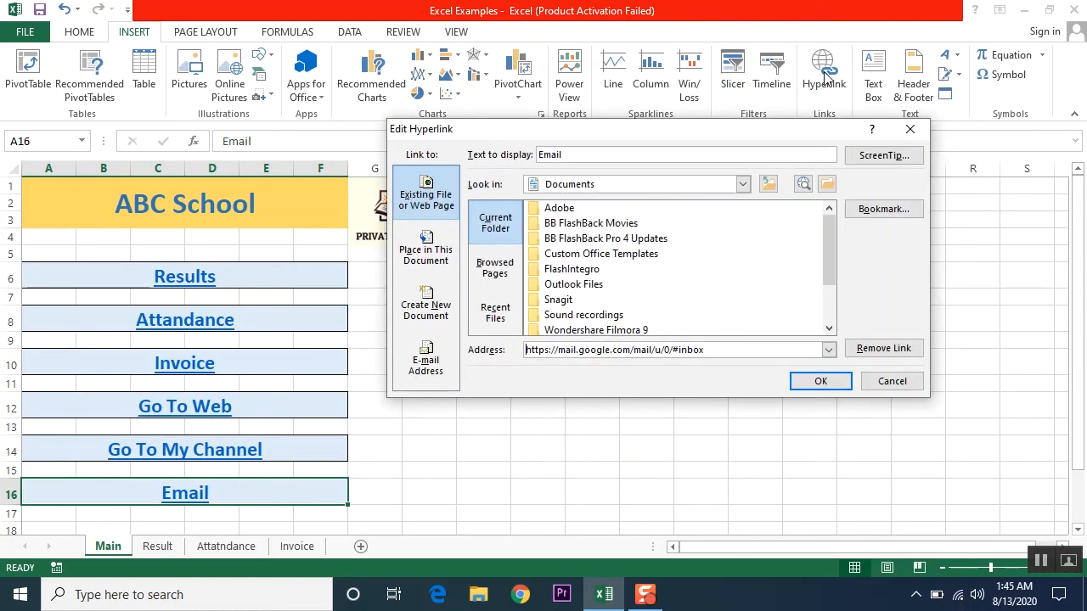
pyautogui.click(892, 384)
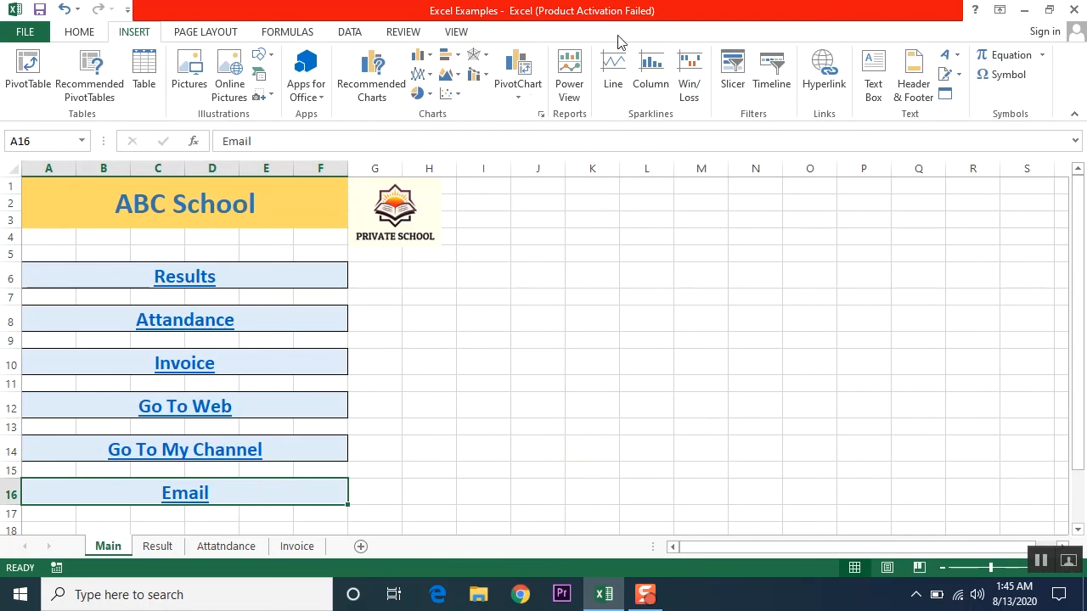
pyautogui.click(831, 93)
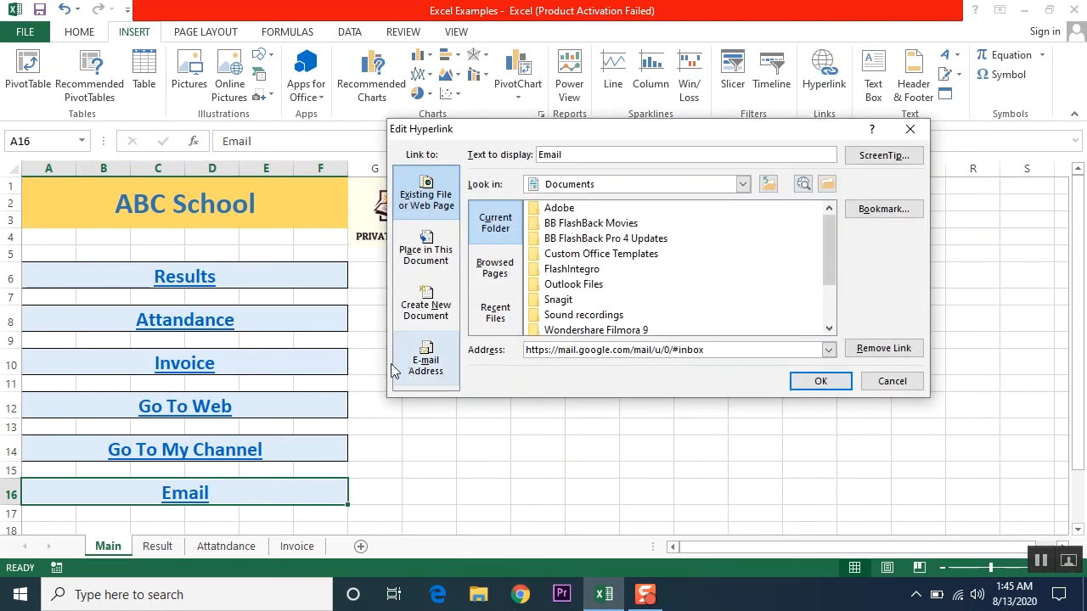
pyautogui.click(422, 373)
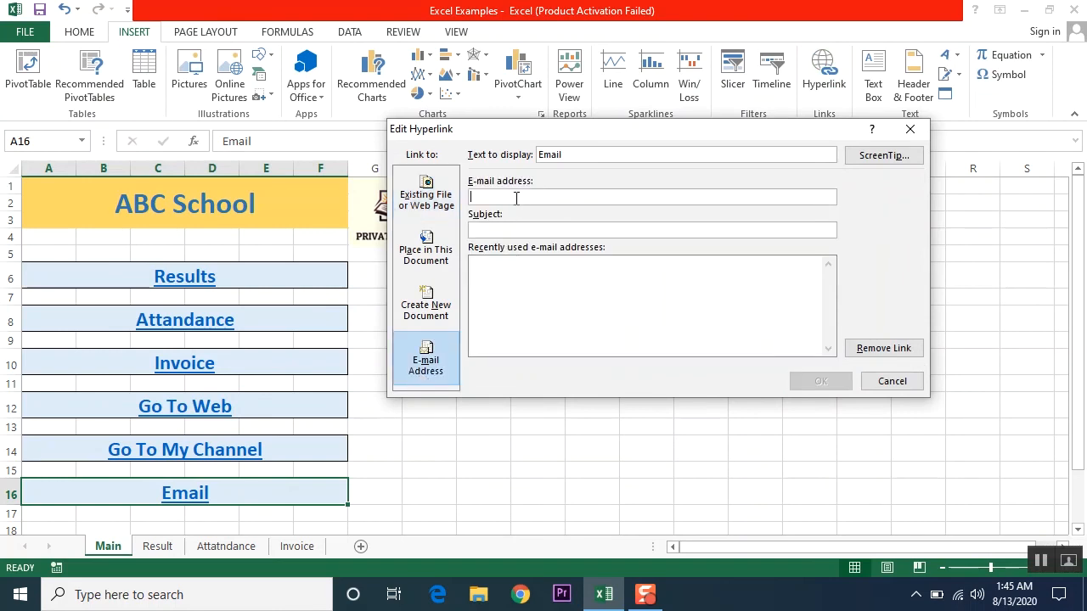
pyautogui.press('Escape')
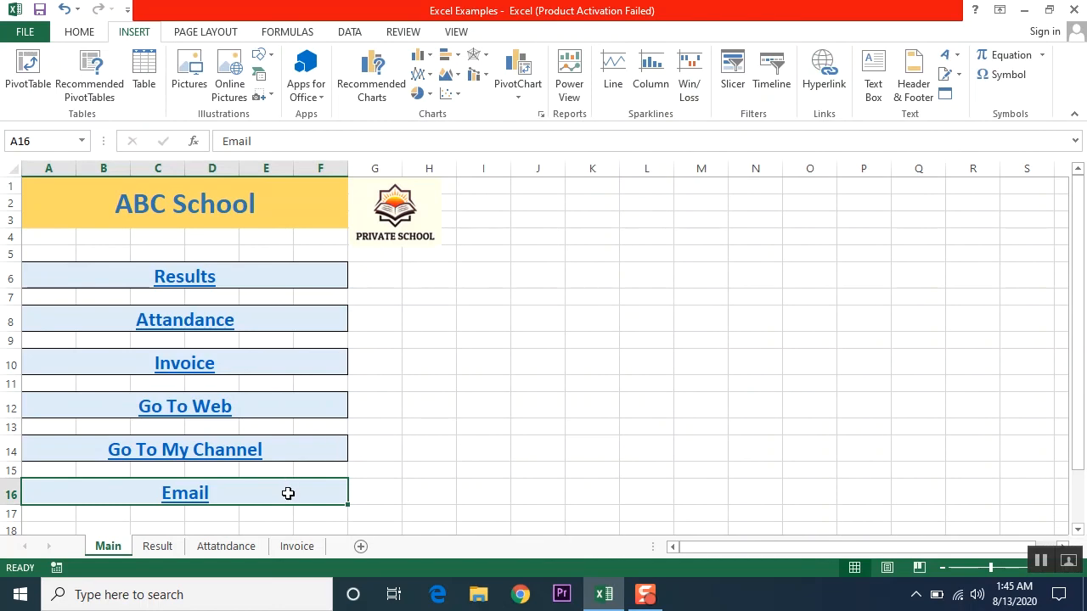
pyautogui.click(824, 81)
pyautogui.click(888, 348)
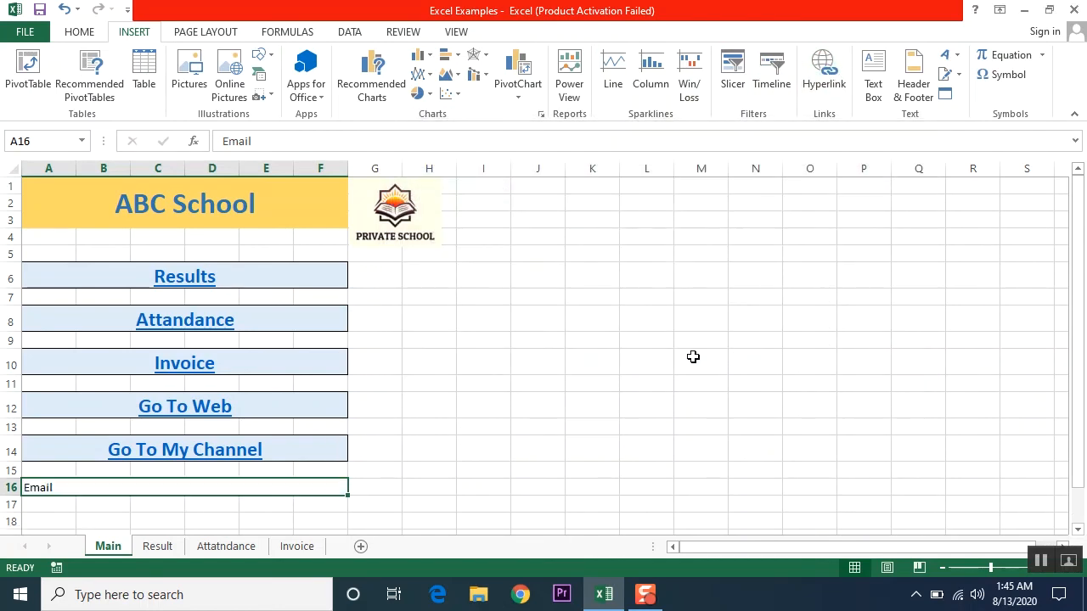
# - Link A16 to the recipient's e-mail address with the subject 'Check Mail Example'
pyautogui.click(823, 72)
pyautogui.click(427, 357)
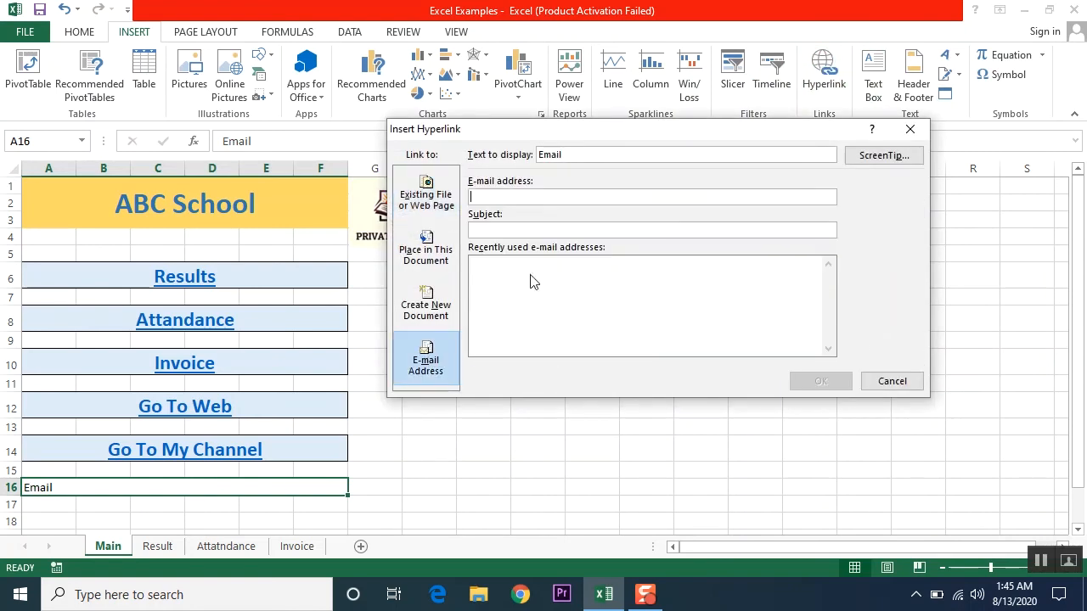
pyautogui.click(553, 196)
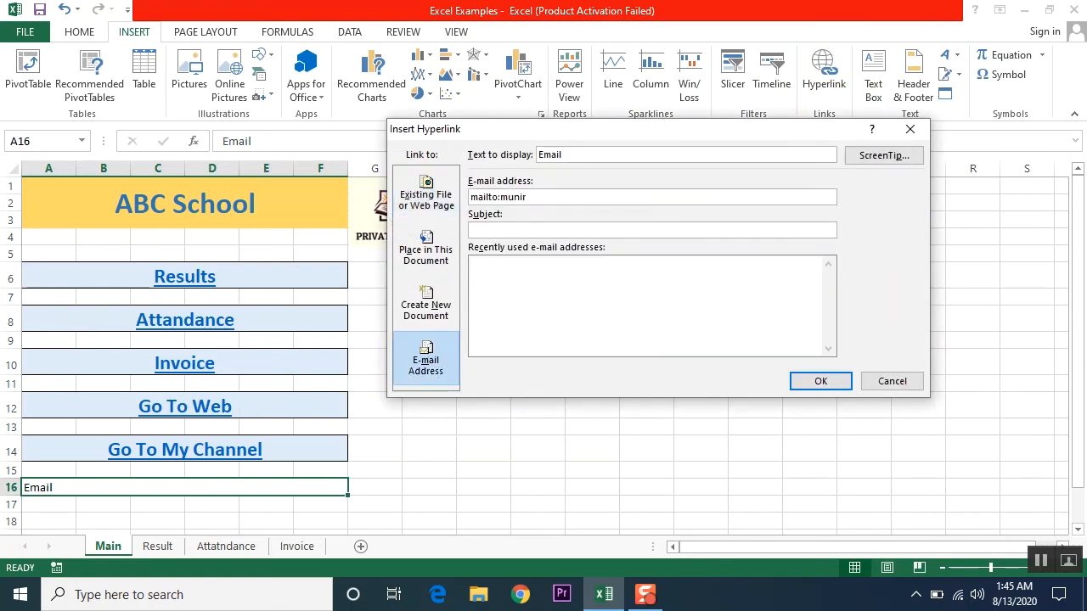
pyautogui.click(654, 230)
pyautogui.write('Check Mail Example')
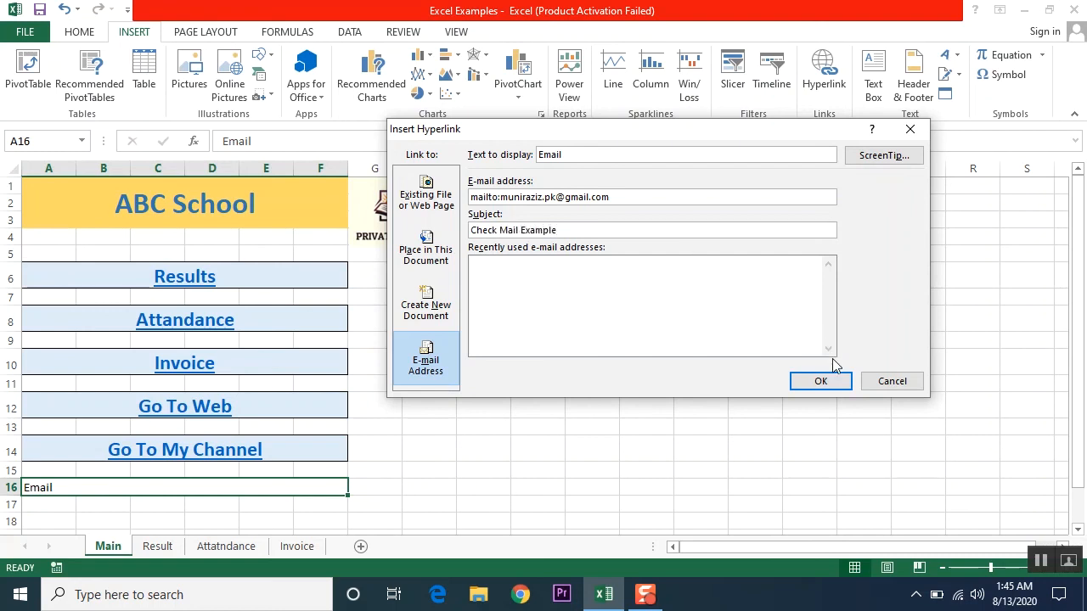
pyautogui.click(824, 383)
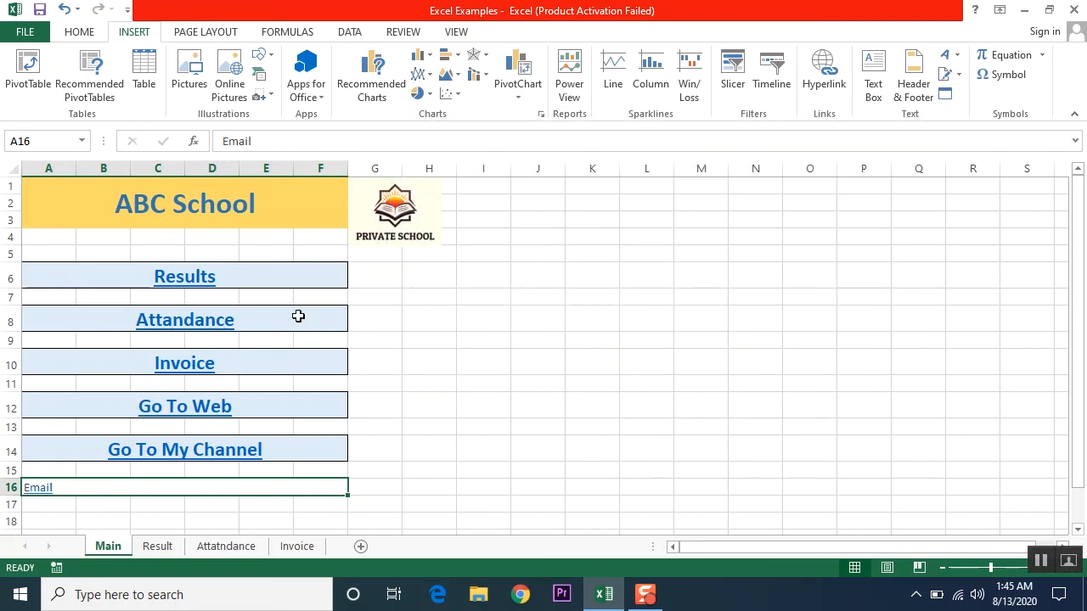
# - Format Painter Go To My Channel's button style onto the Email cell, then test the link
pyautogui.click(85, 34)
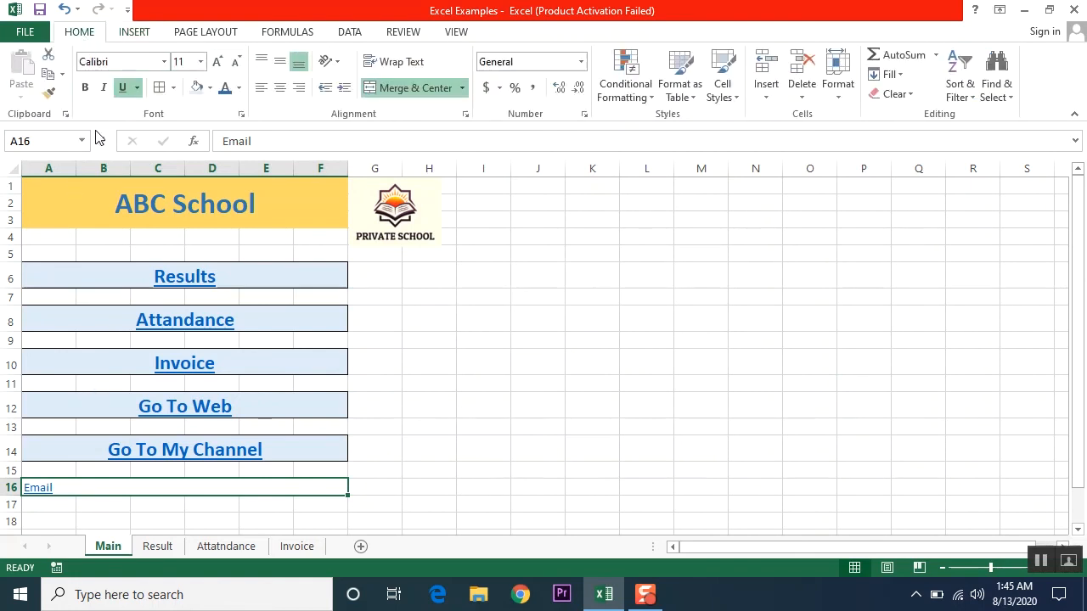
pyautogui.click(48, 93)
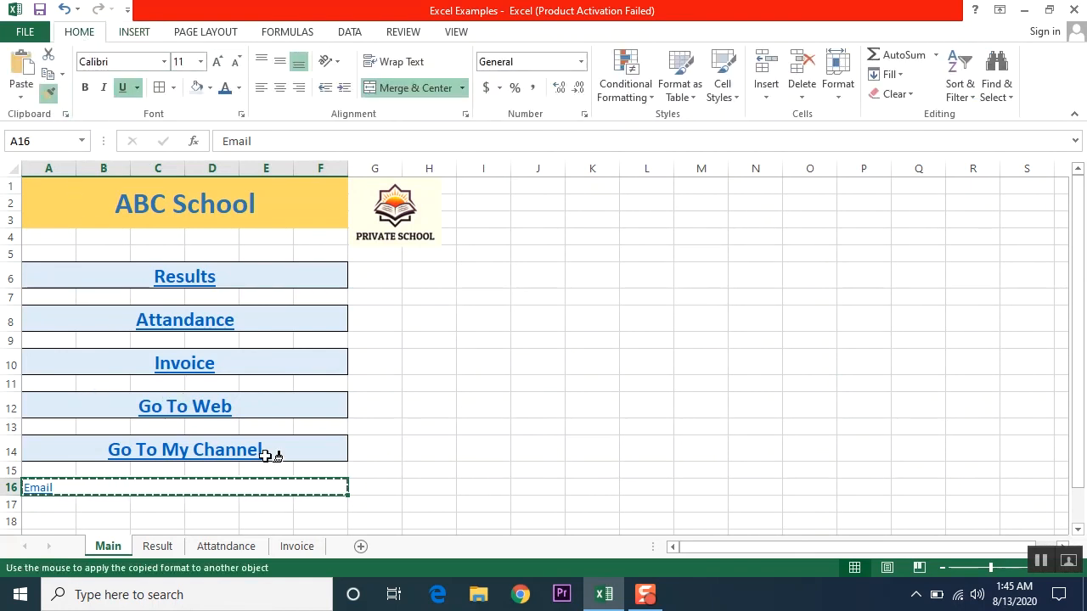
pyautogui.click(303, 445)
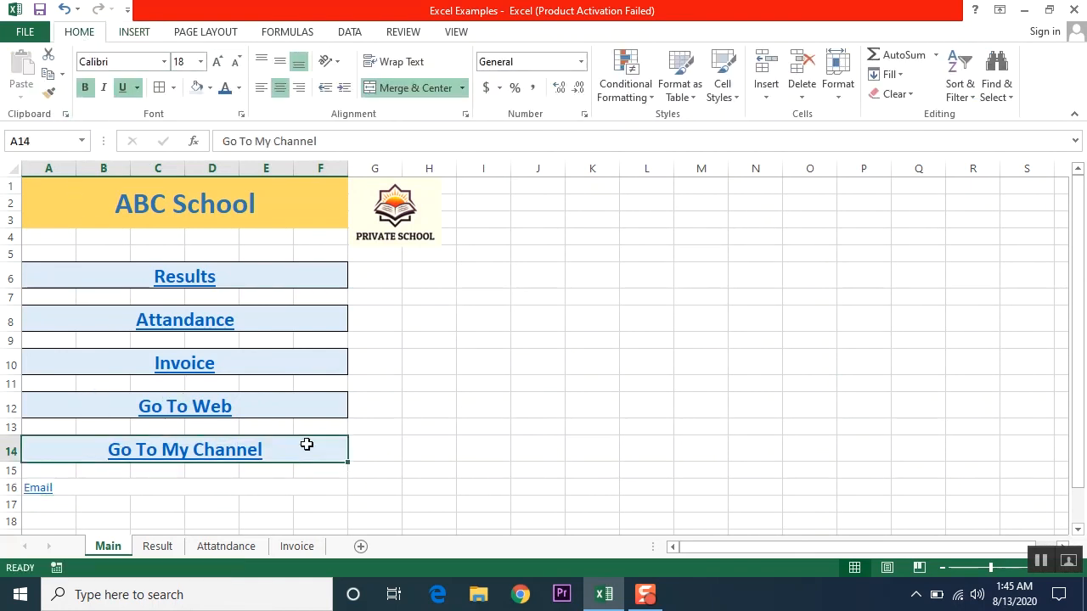
pyautogui.click(46, 93)
pyautogui.click(110, 490)
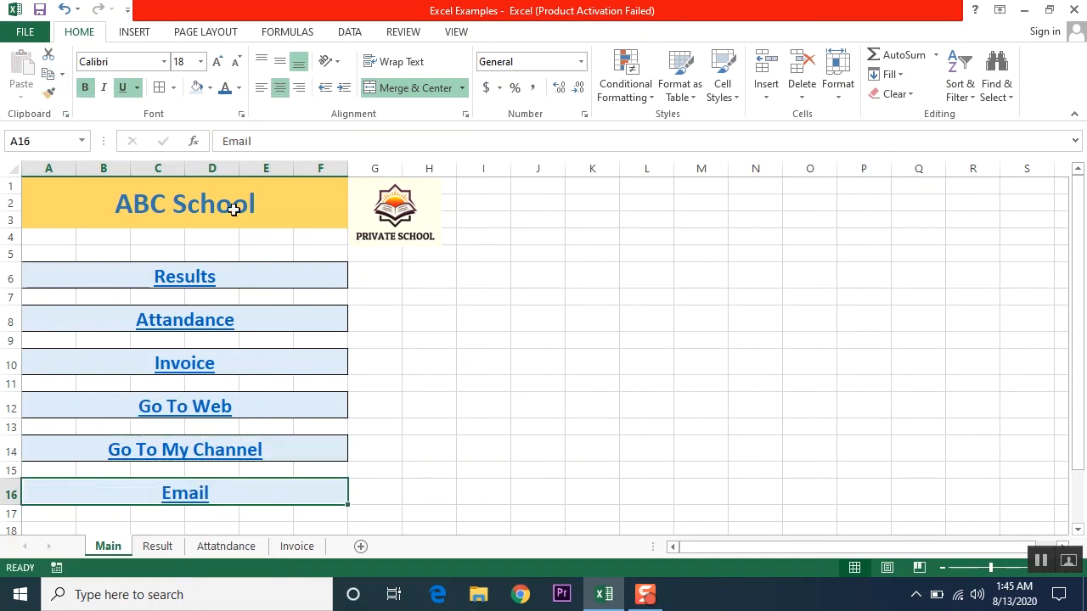
pyautogui.click(191, 503)
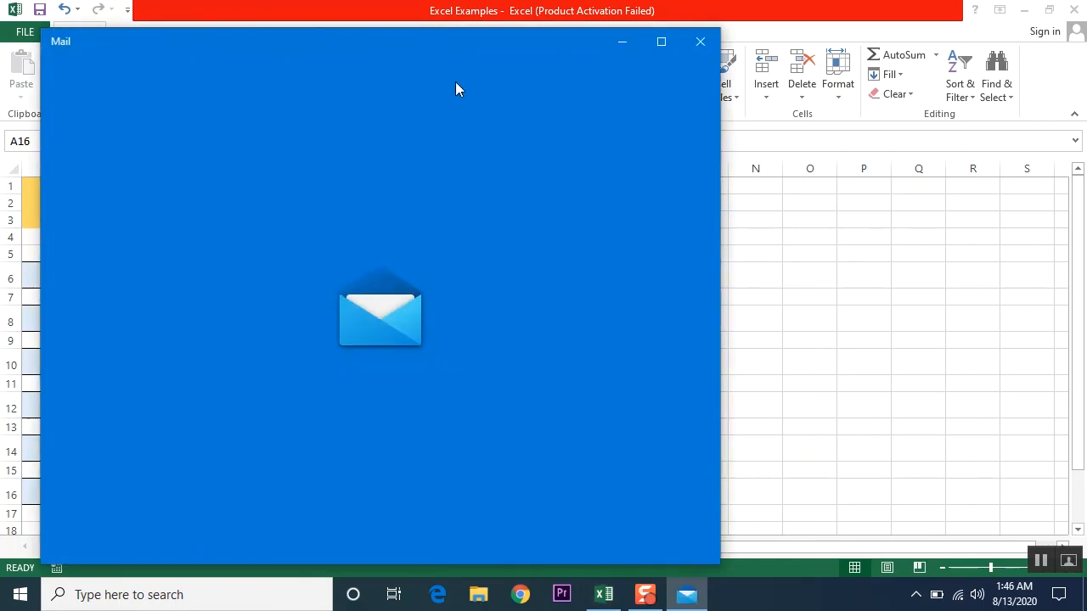
# - Dismiss the Windows Mail add-account prompt and close the Mail app
pyautogui.moveTo(462, 52); pyautogui.dragTo(539, 32)
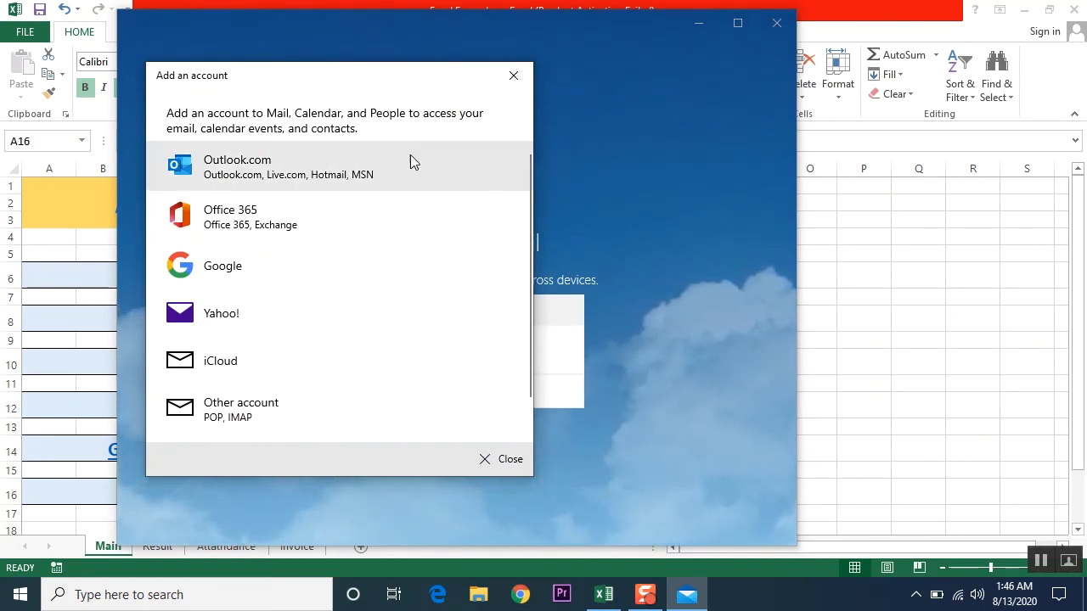
pyautogui.click(513, 83)
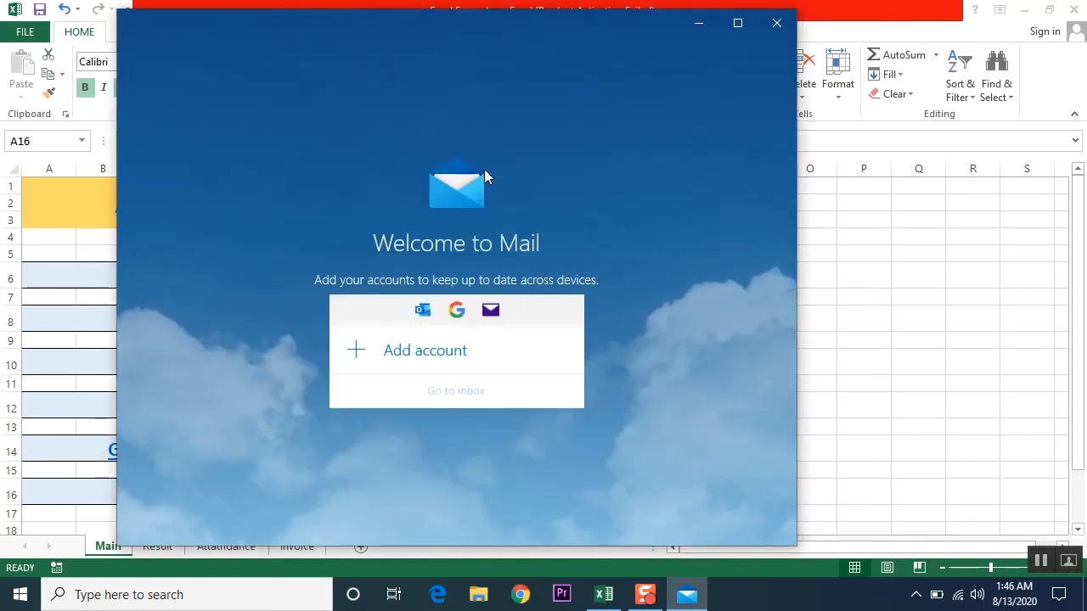
pyautogui.click(778, 24)
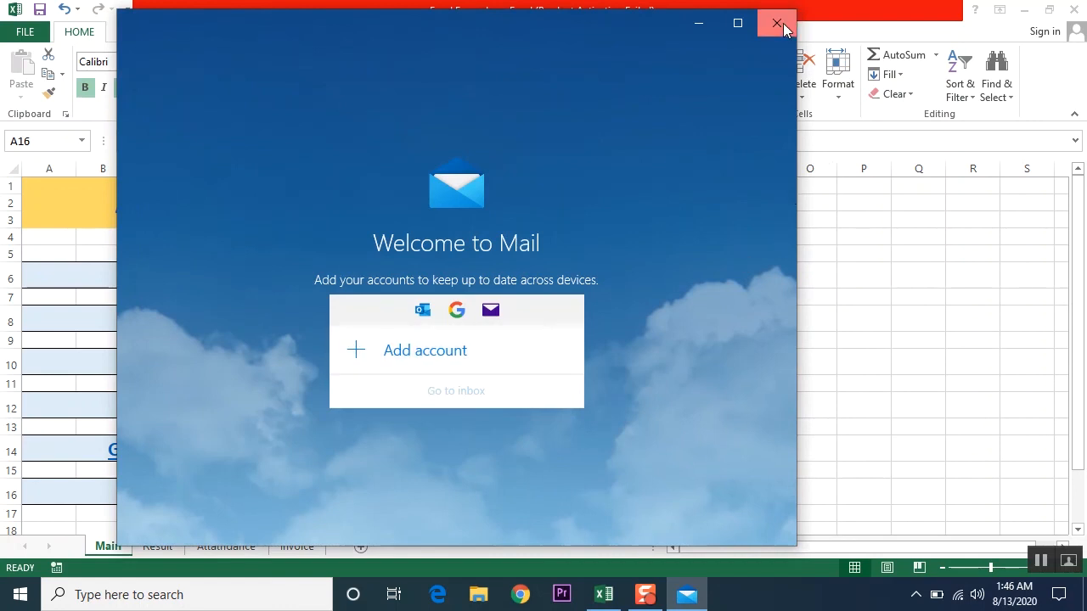